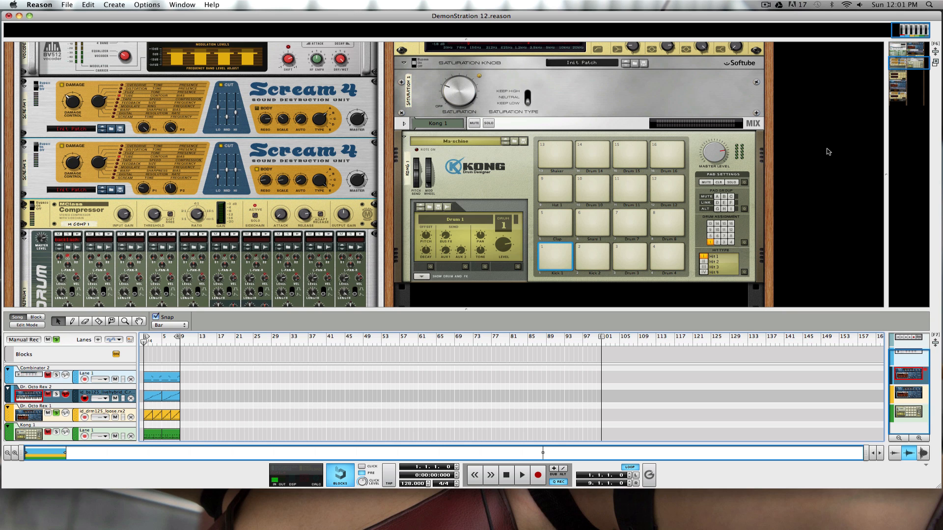
Step: Look through the rack's device chain, from Malström, vocoder and Scream 4 units to the compressor, Redrum, equalizers and maximizer
scroll(362, 167, "up", 3)
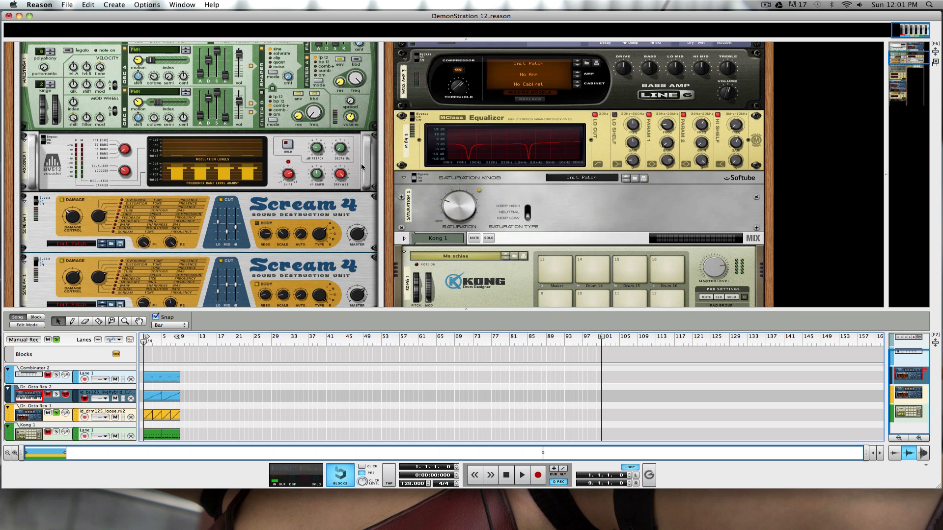
scroll(362, 167, "up", 4)
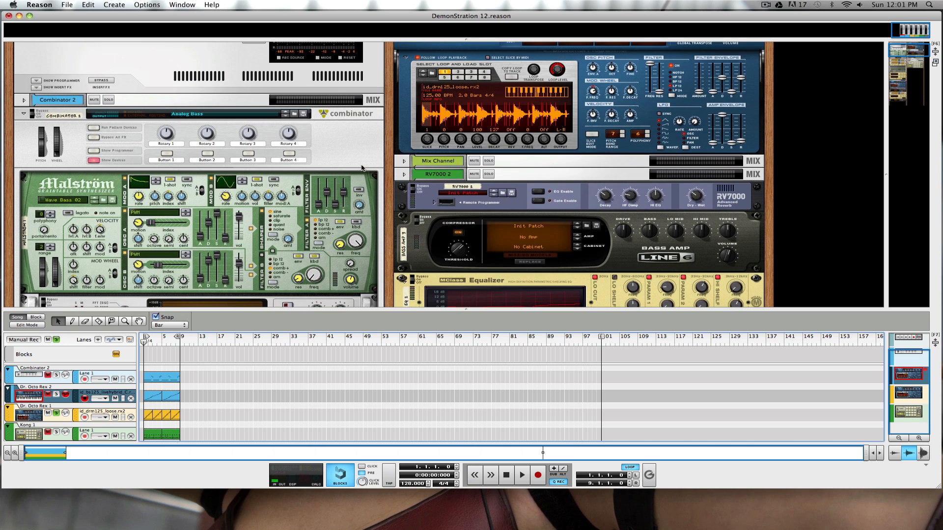
scroll(361, 167, "down", 5)
scroll(361, 168, "up", 2)
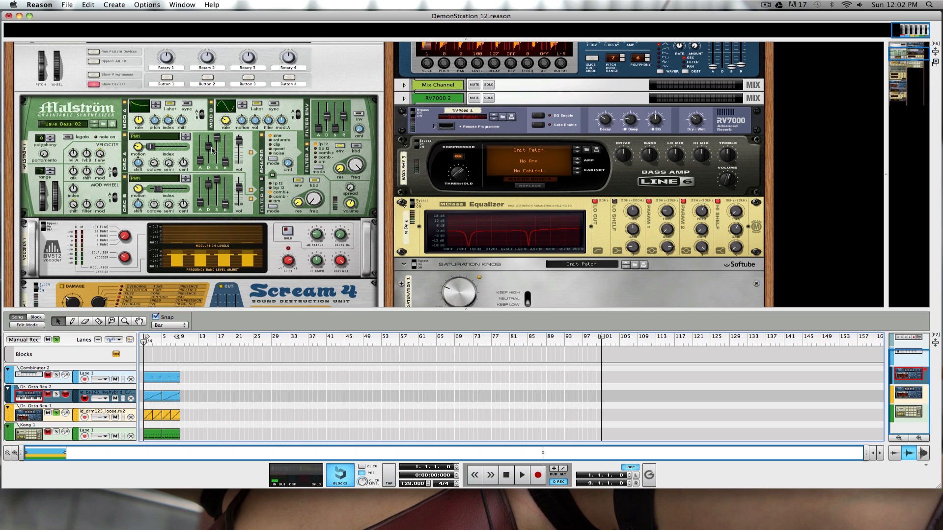
scroll(262, 190, "down", 15)
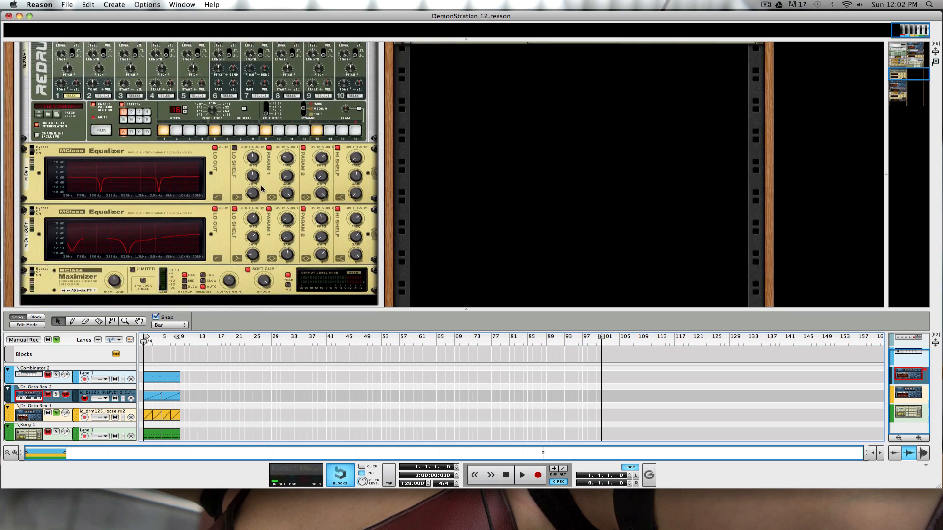
scroll(263, 189, "up", 15)
scroll(263, 189, "down", 6)
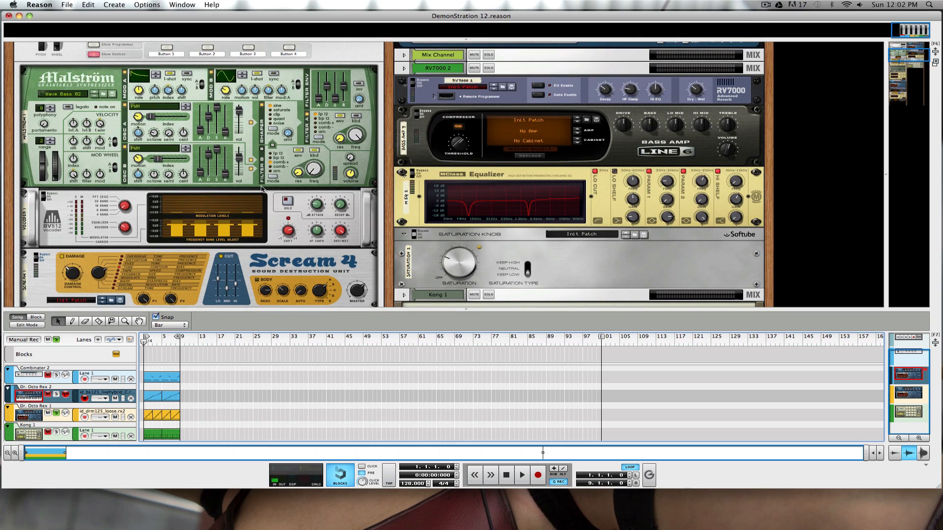
scroll(238, 193, "up", 4)
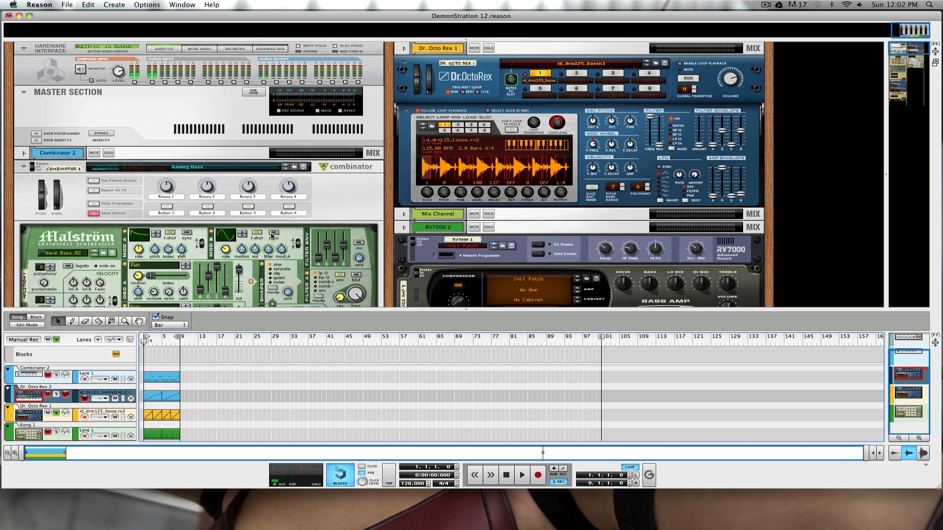
scroll(272, 236, "down", 3)
scroll(273, 237, "down", 4)
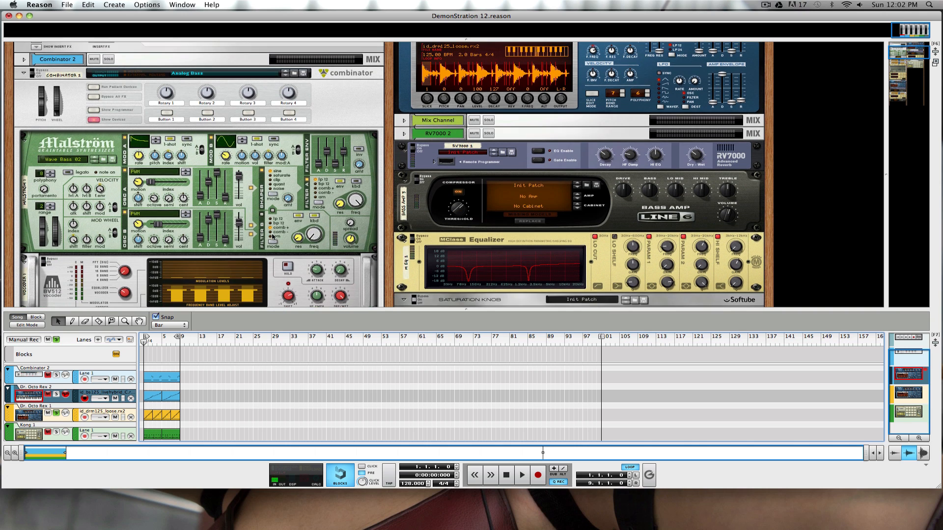
scroll(273, 236, "down", 6)
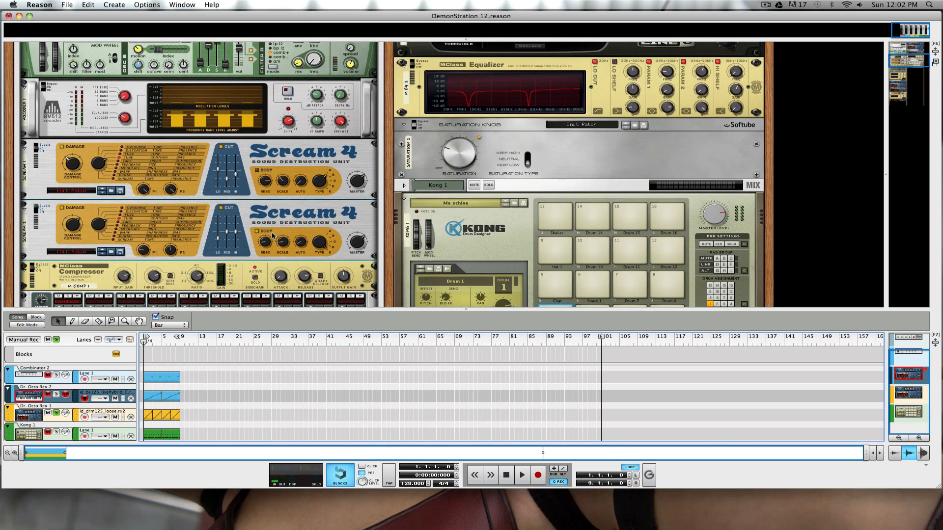
scroll(274, 234, "down", 2)
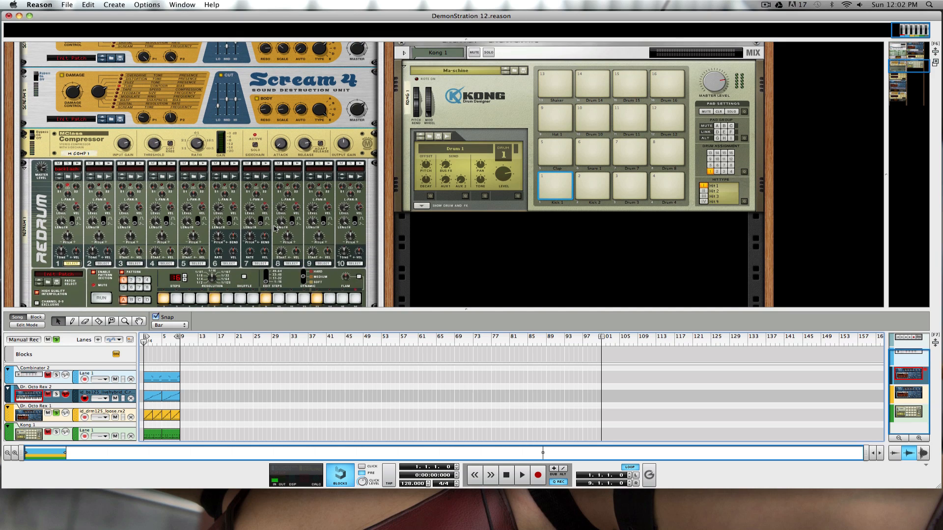
Step: Turn off the solo on Dr. Octo Rex 1, try soloing it with Kong 1, and clear all track solos
left_click(56, 413)
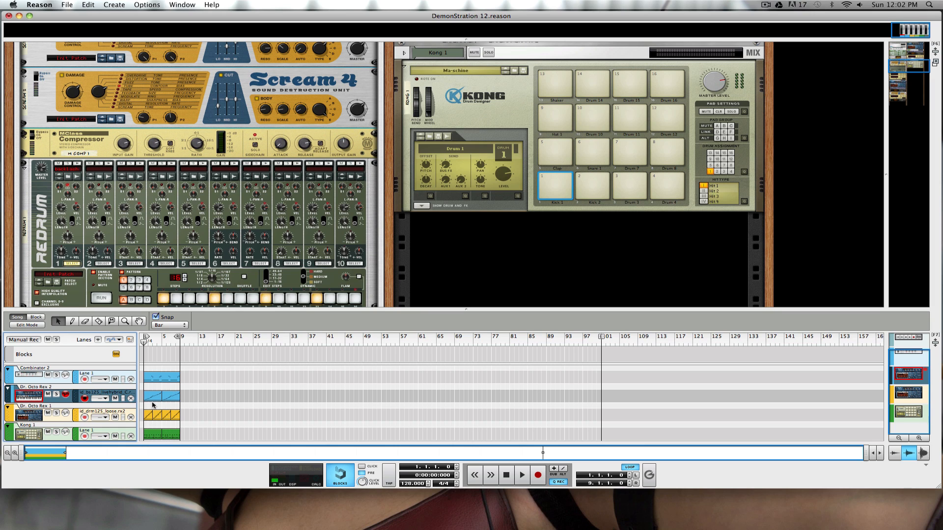
left_click(56, 413)
left_click(56, 432)
left_click(57, 340)
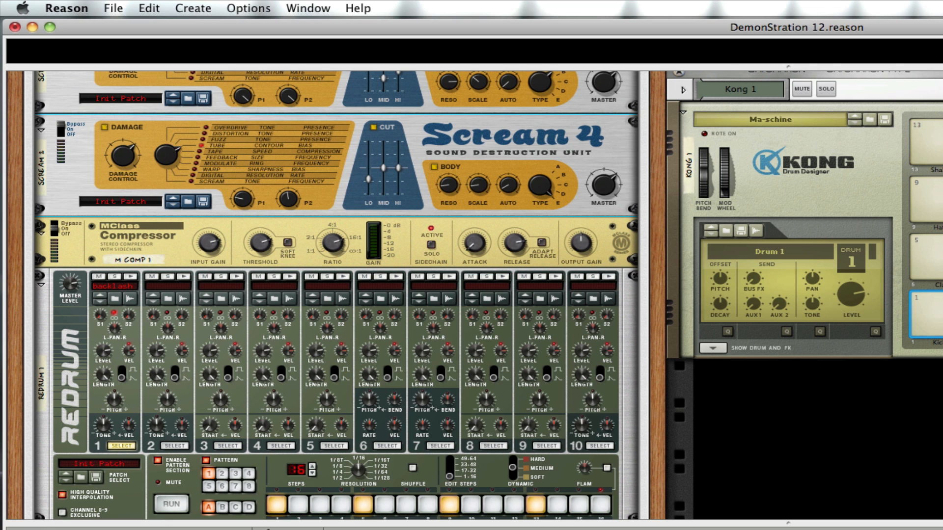
Step: Play the soloed Combinator 2 track and examine its devices from the Malström down to the MClass Maximizer
key("F5")
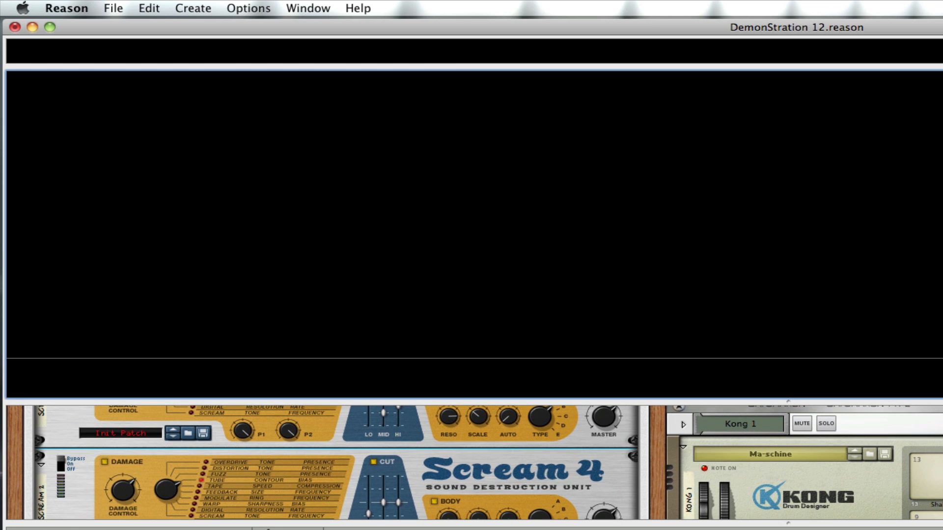
left_click_drag(703, 401, 753, 67)
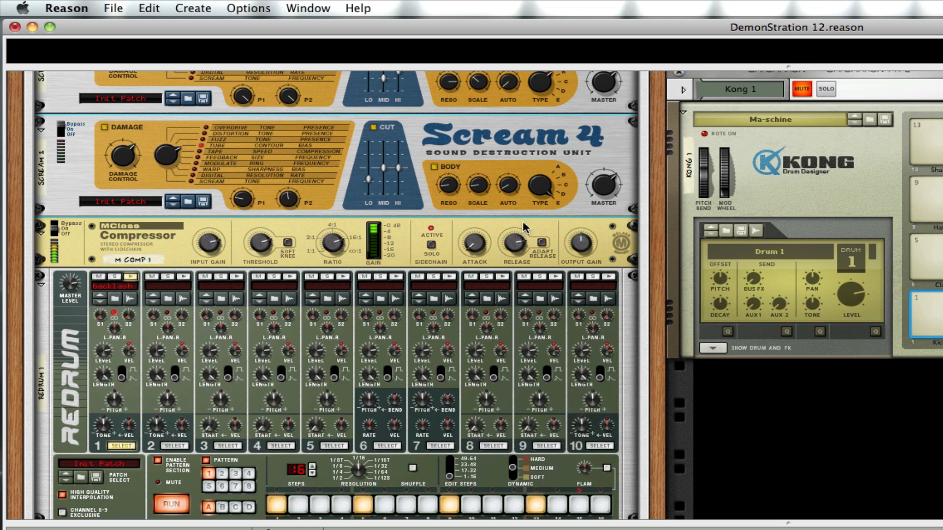
scroll(525, 227, "down", 15)
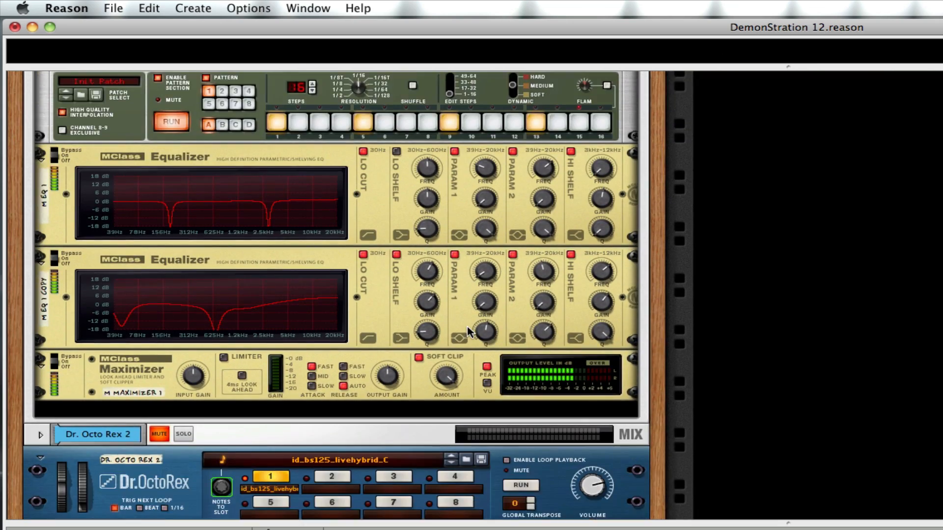
scroll(467, 327, "down", 3)
scroll(467, 328, "up", 10)
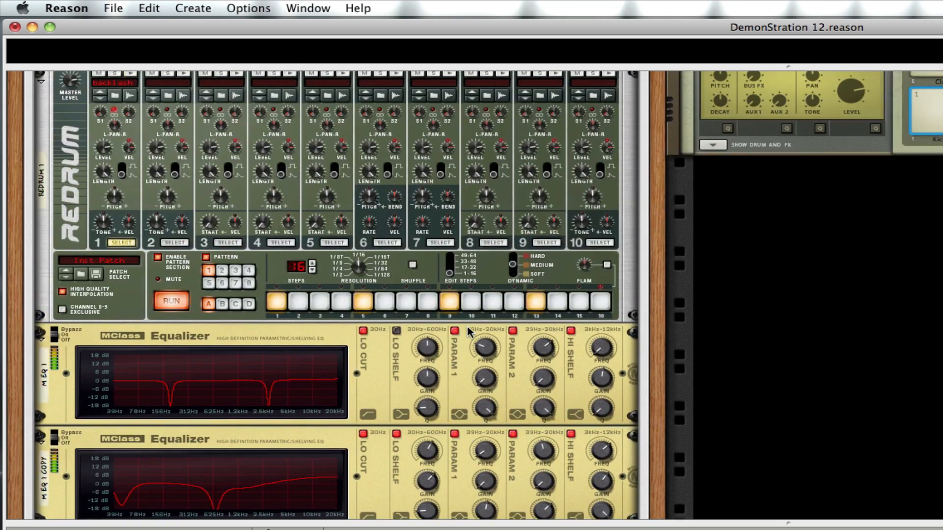
scroll(467, 324, "up", 20)
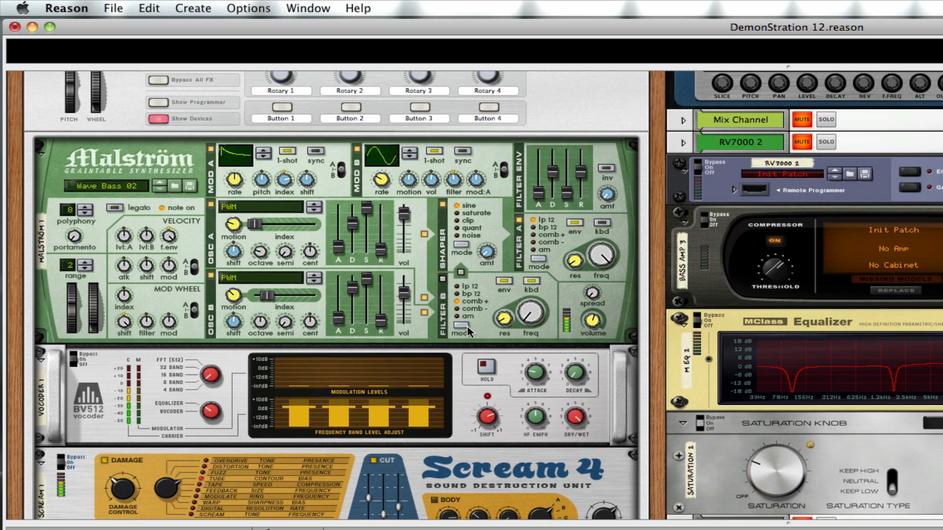
scroll(469, 331, "up", 7)
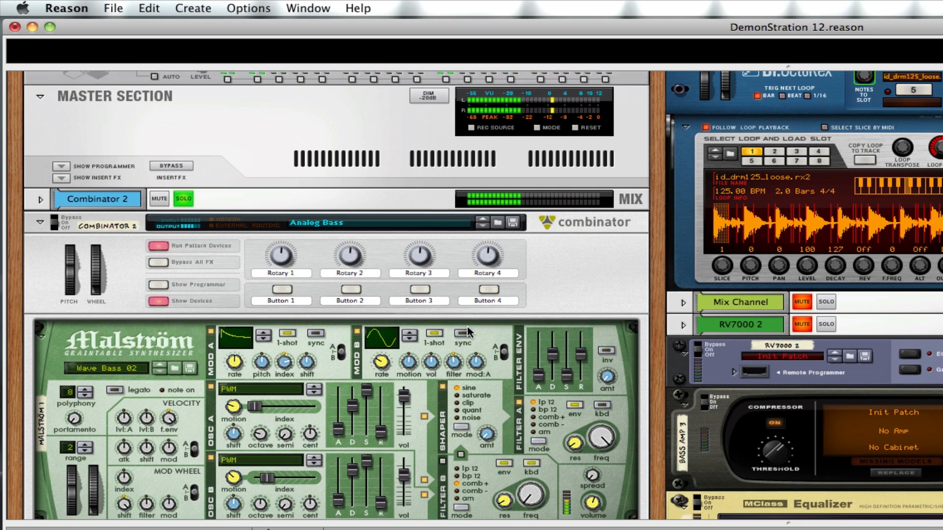
scroll(469, 332, "down", 2)
scroll(469, 332, "down", 4)
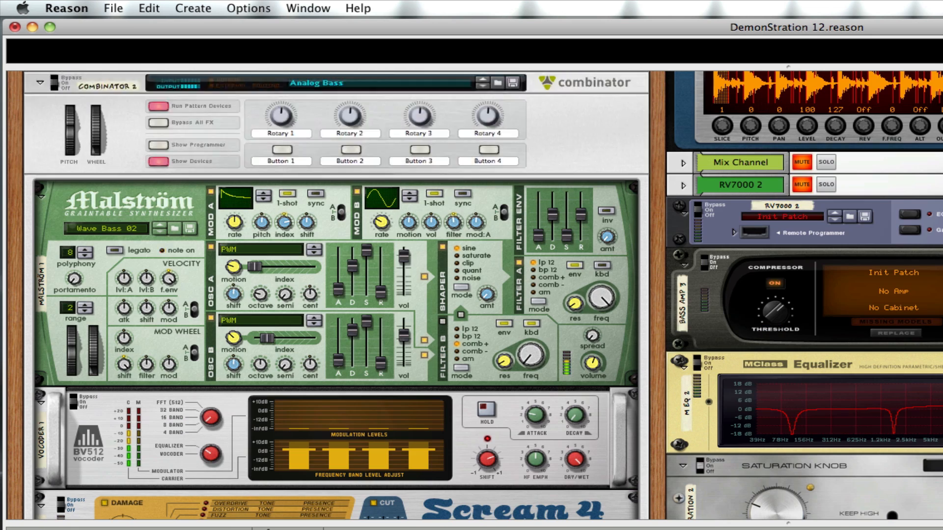
scroll(462, 240, "down", 1)
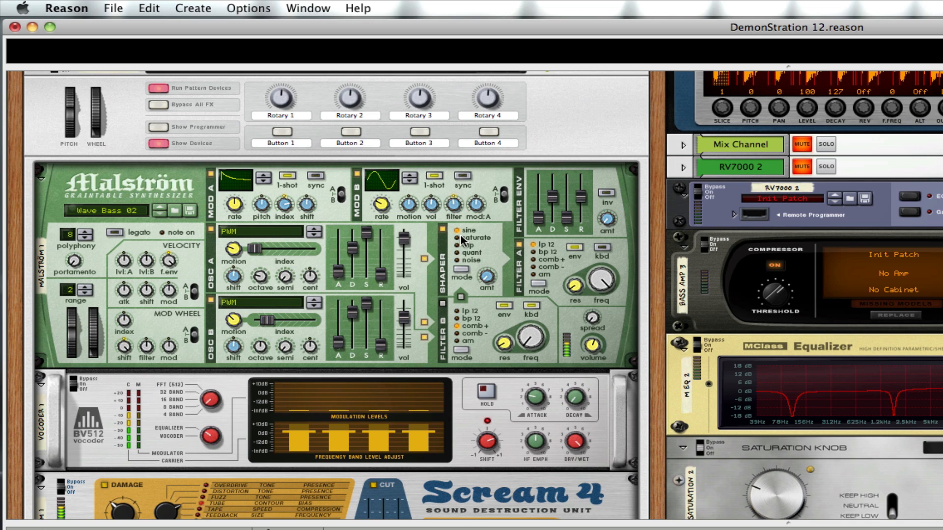
scroll(462, 240, "down", 1)
key("space")
Step: Switch the MClass Compressor between Bypass and On during playback to compare the sound, leaving it on
left_click_drag(450, 523, 451, 529)
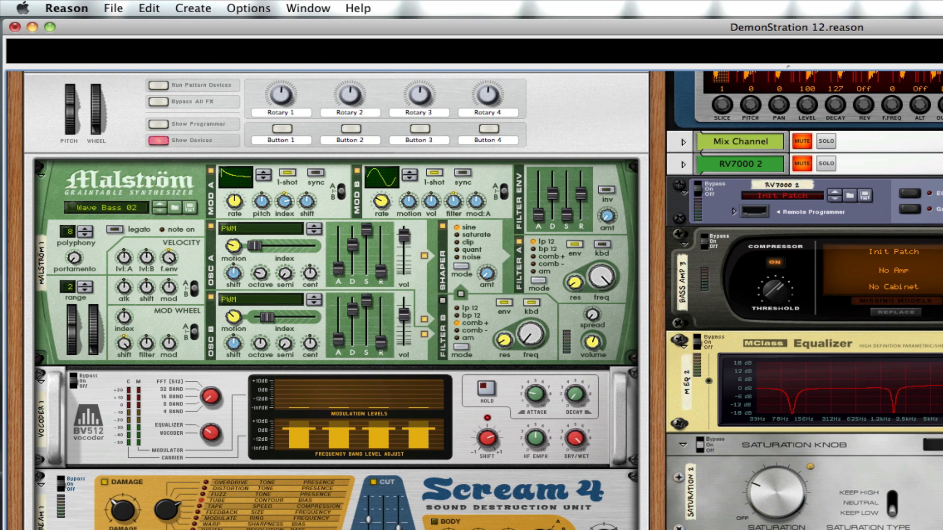
scroll(328, 513, "down", 10)
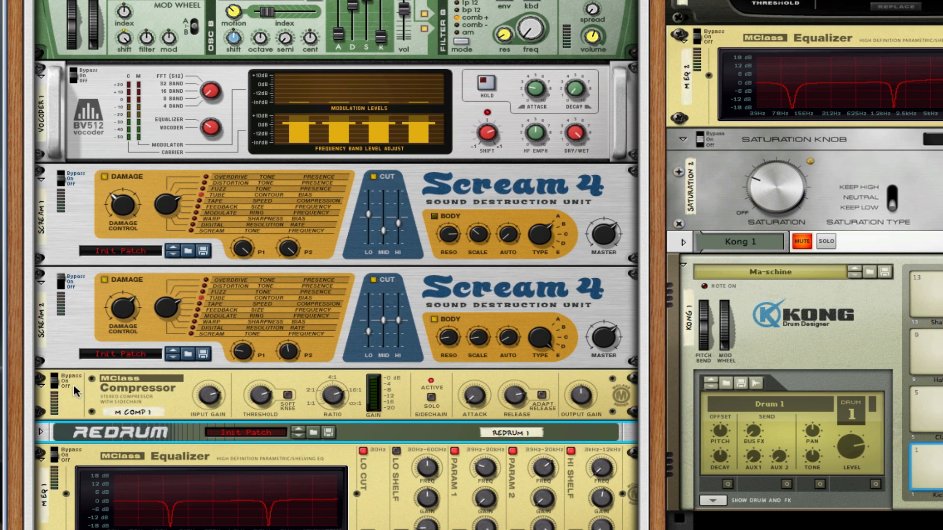
left_click(56, 385)
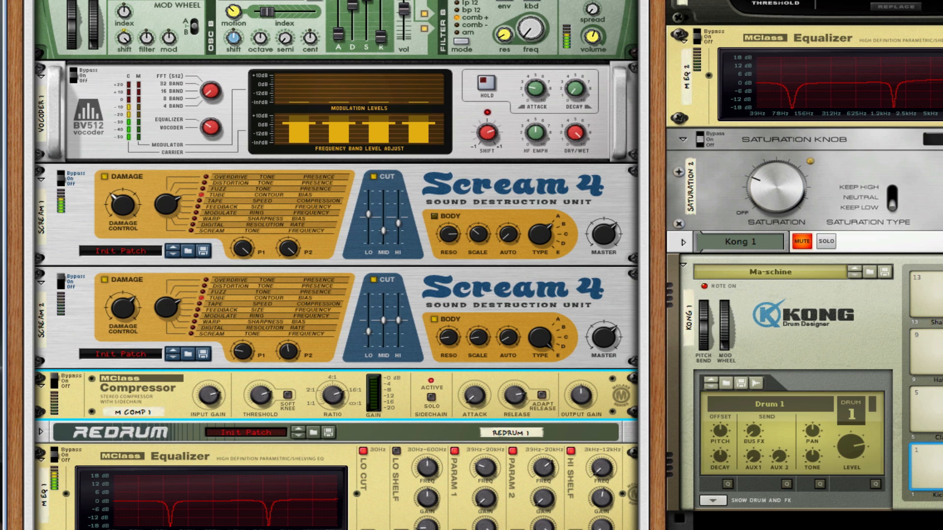
left_click_drag(887, 529, 887, 394)
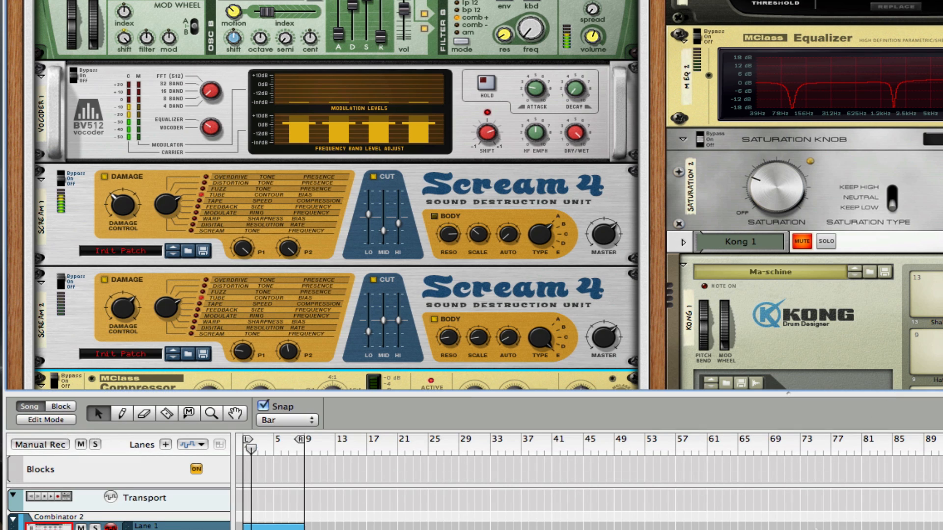
scroll(149, 298, "down", 3)
scroll(149, 299, "down", 2)
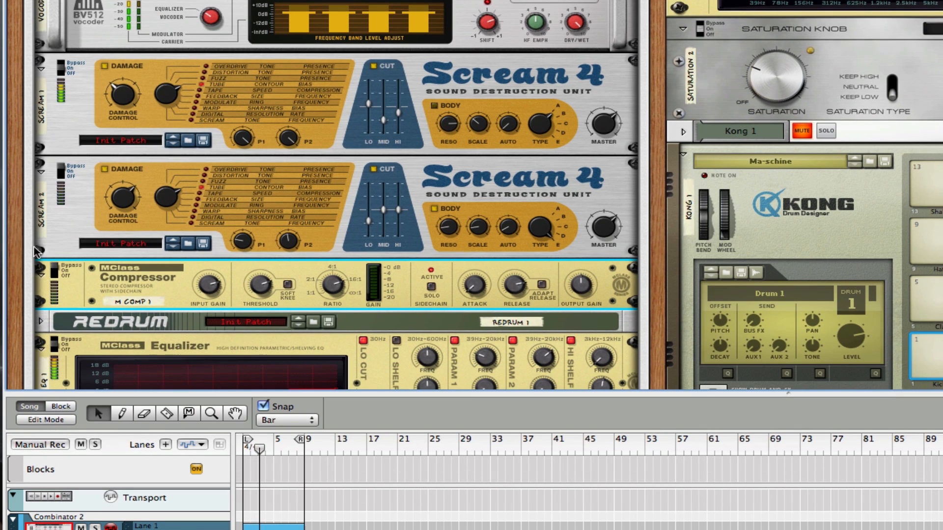
left_click(58, 270)
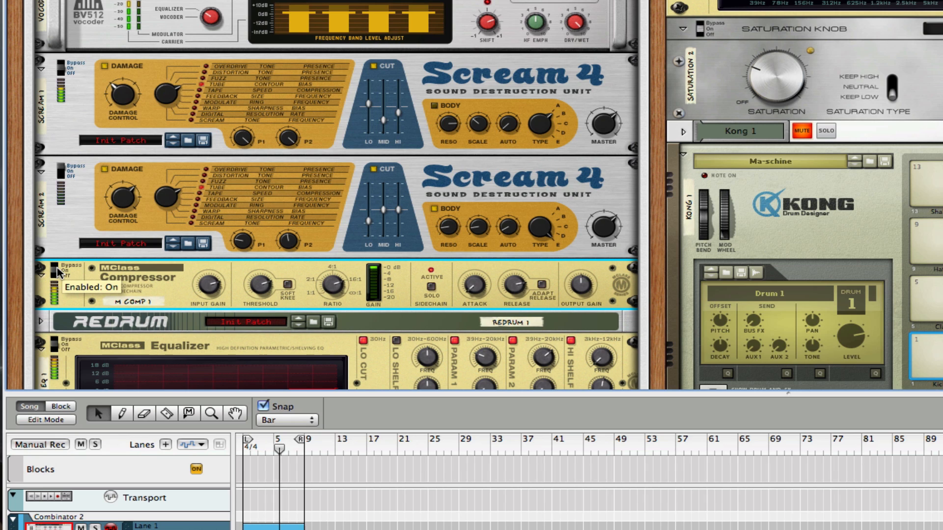
left_click(58, 270)
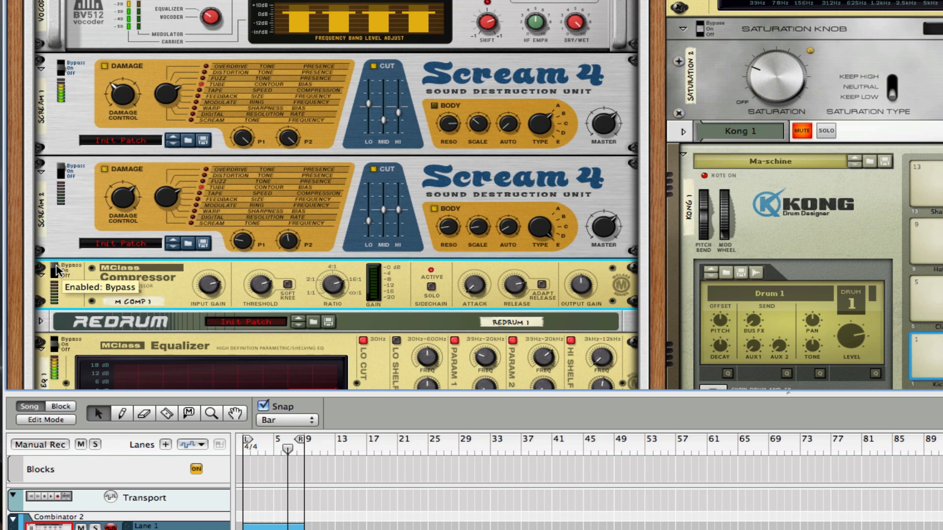
left_click(58, 271)
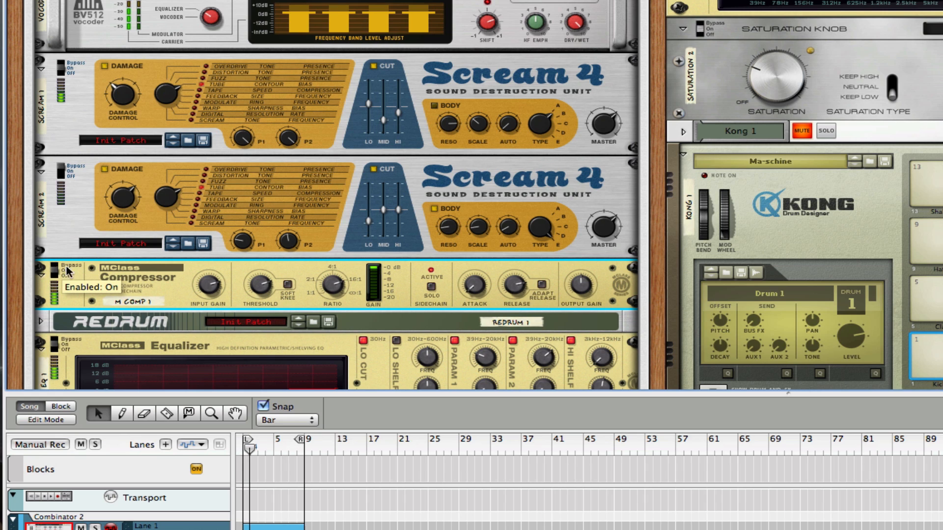
left_click_drag(654, 396, 648, 526)
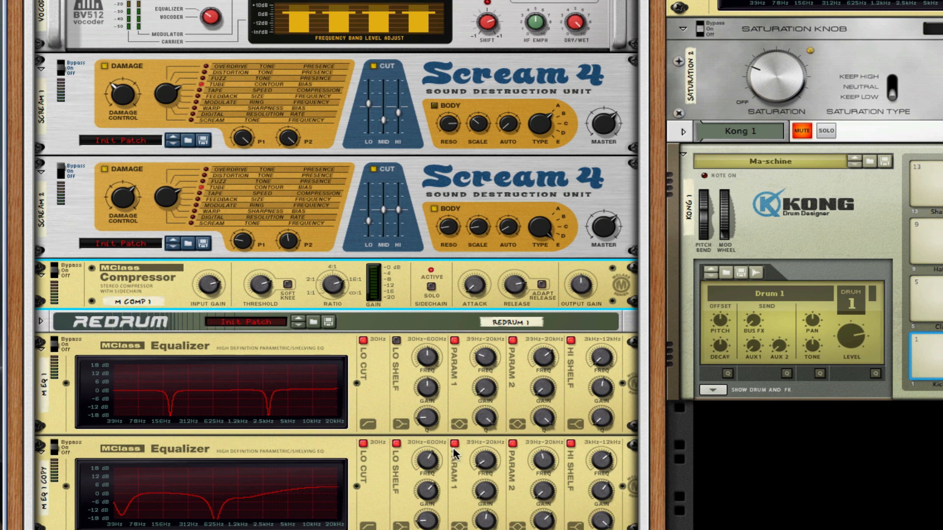
Step: Switch to a new empty song and enlarge its rack to expose the empty space below the Master Section
scroll(459, 441, "up", 10)
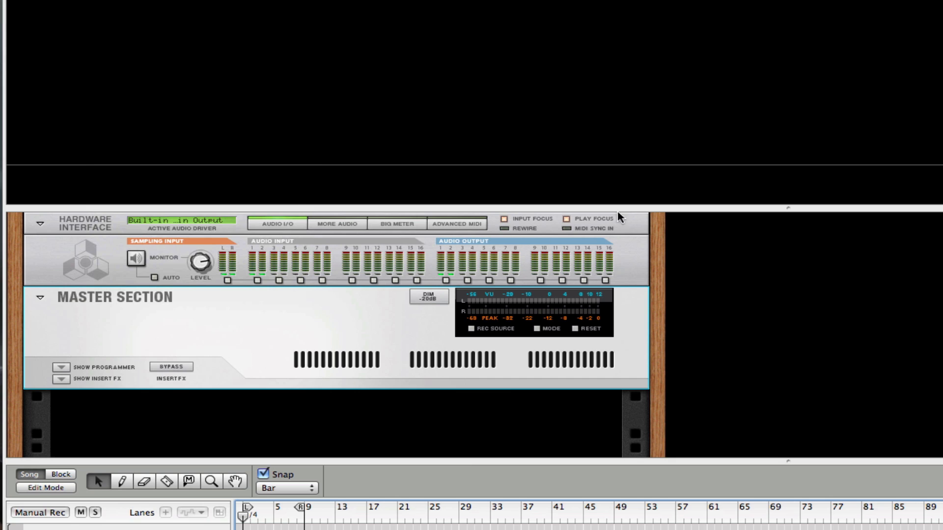
scroll(512, 207, "down", 5)
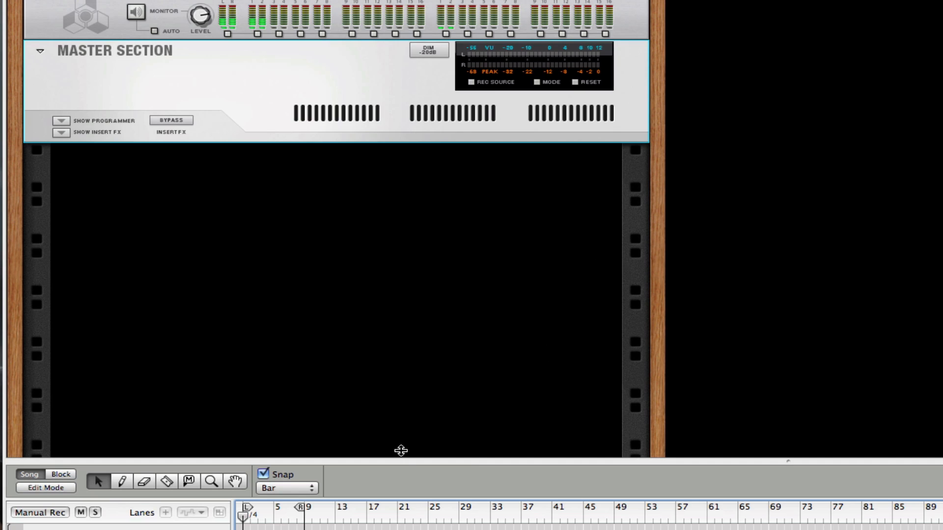
left_click_drag(399, 460, 412, 529)
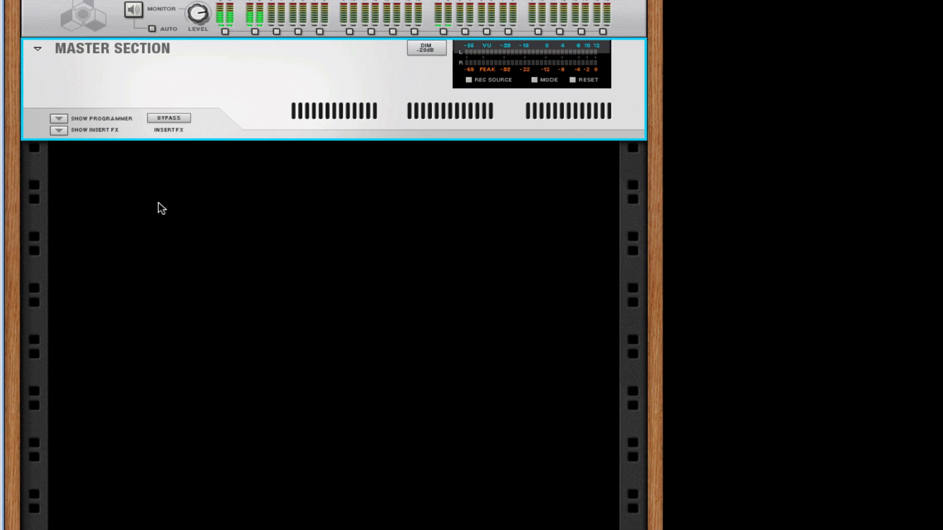
right_click(158, 202)
left_click(137, 210)
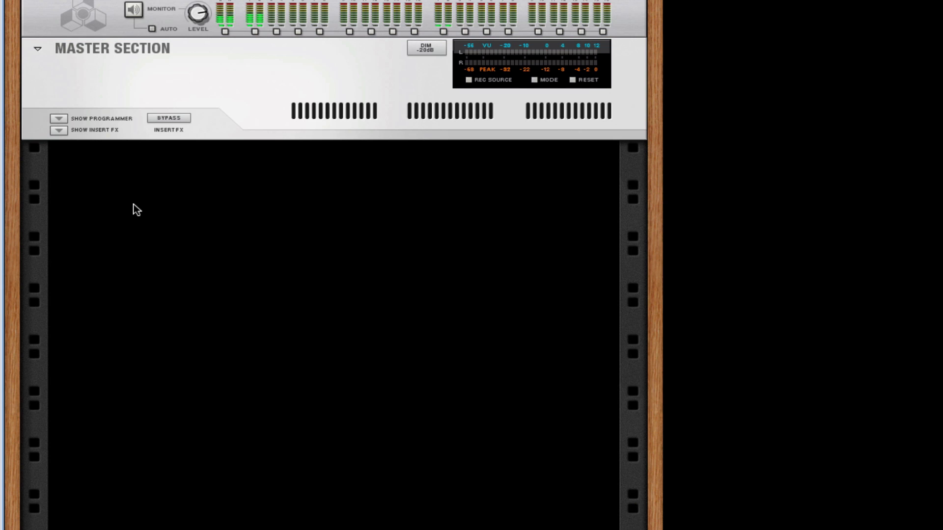
right_click(136, 210)
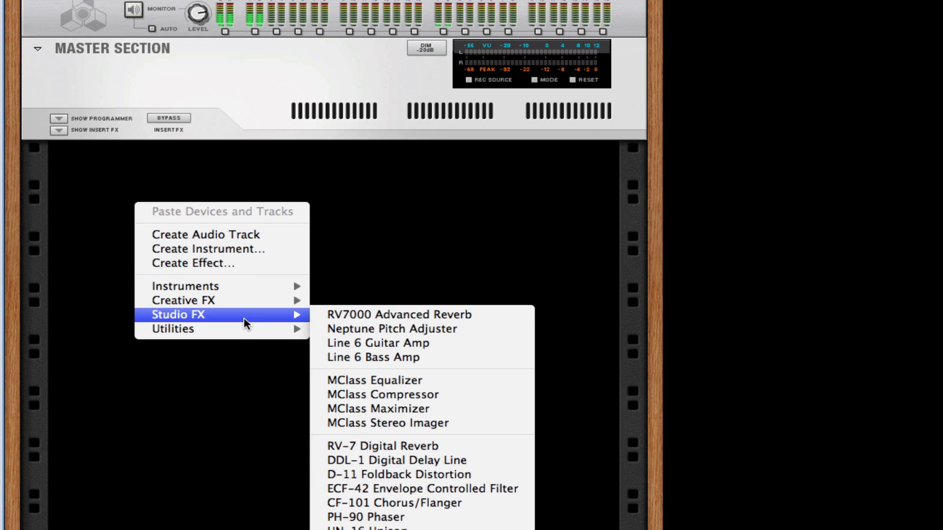
mouse_move(239, 331)
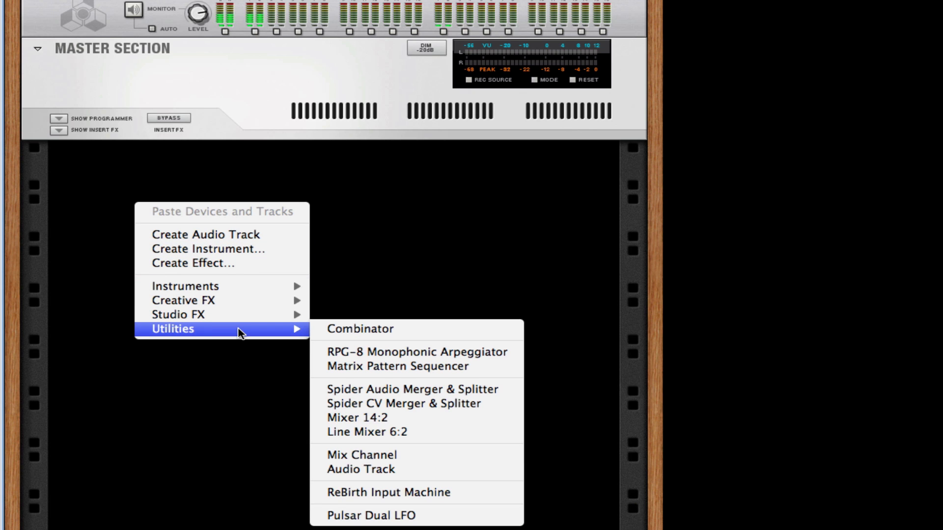
left_click(446, 230)
Step: Create a Combinator below the Master Section and add a Malström Graintable Synthesizer inside it
right_click(110, 205)
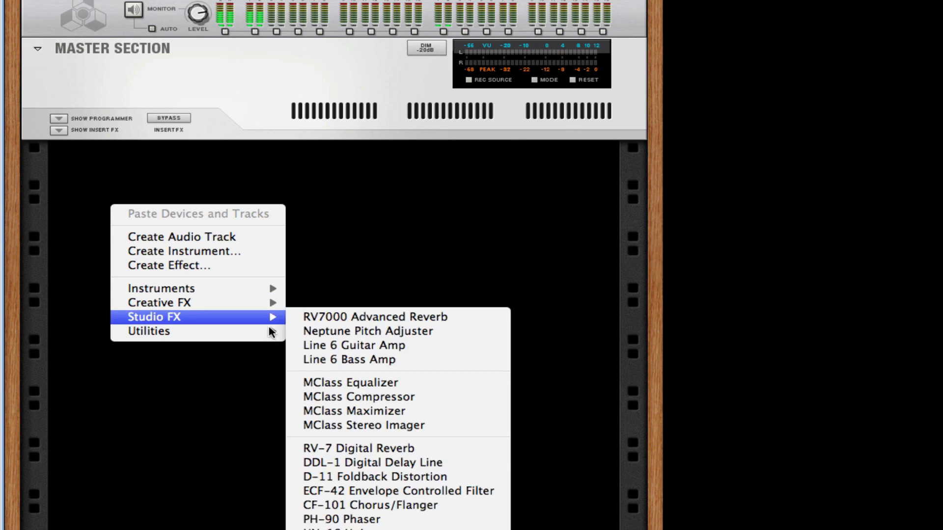
mouse_move(269, 332)
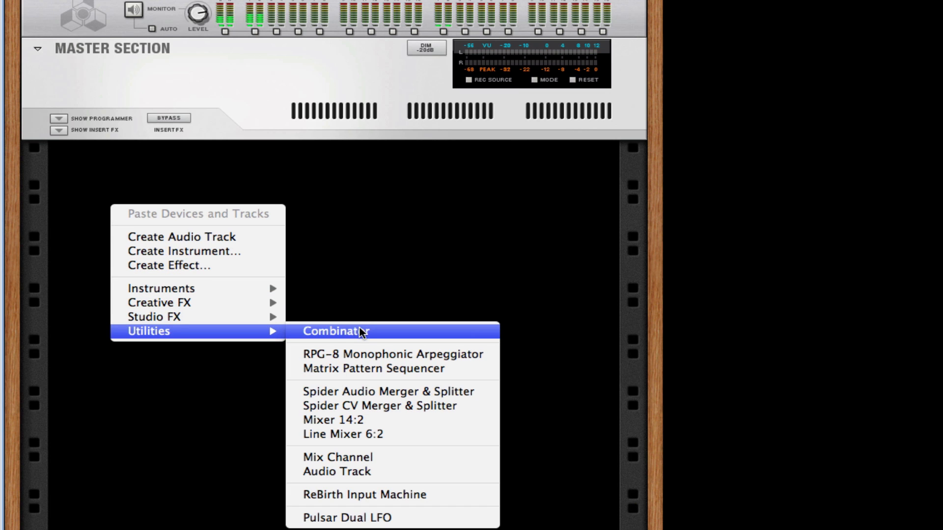
left_click(332, 333)
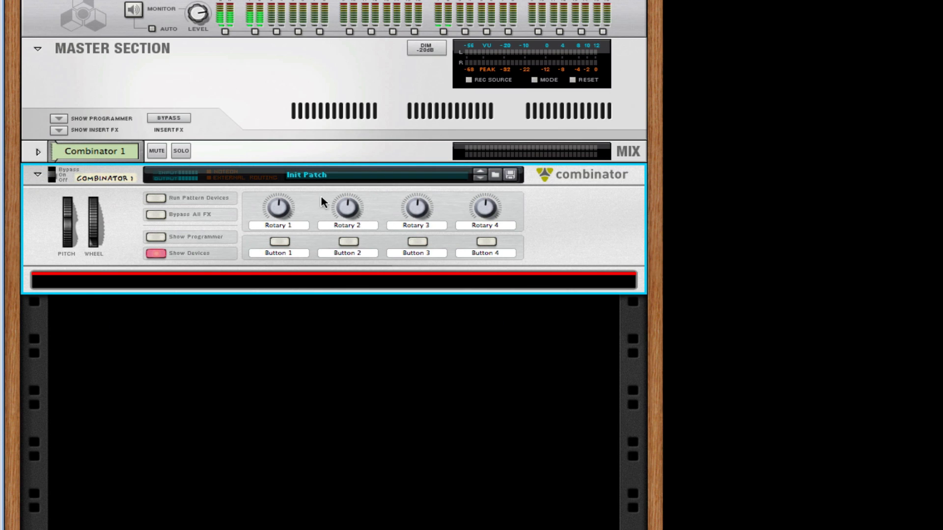
right_click(278, 285)
mouse_move(452, 420)
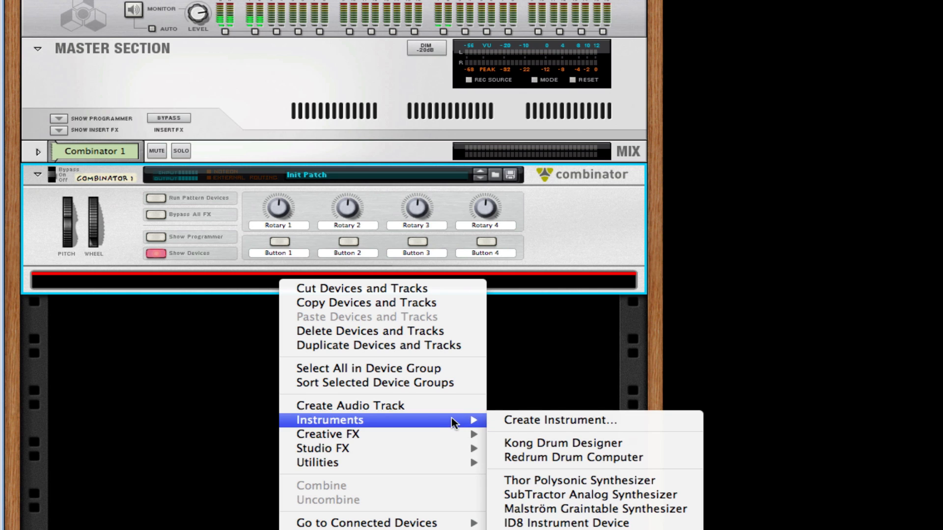
left_click(610, 513)
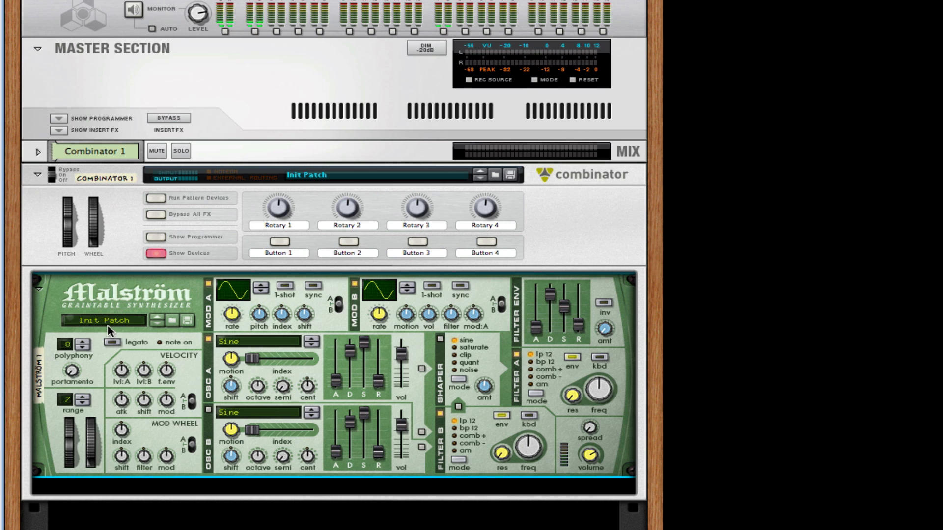
Step: Set the Malström's pitch bend range to 2 and raise its velocity-to-filter-envelope and mod-wheel-to-shift amounts
left_click(83, 404)
left_click(82, 404)
left_click(83, 403)
left_click(83, 404)
left_click_drag(168, 379, 172, 364)
left_click_drag(121, 454, 122, 427)
Step: Set Modulator A to curve 9 in 1-shot mode and raise its index amount
left_click_drag(242, 291, 250, 278)
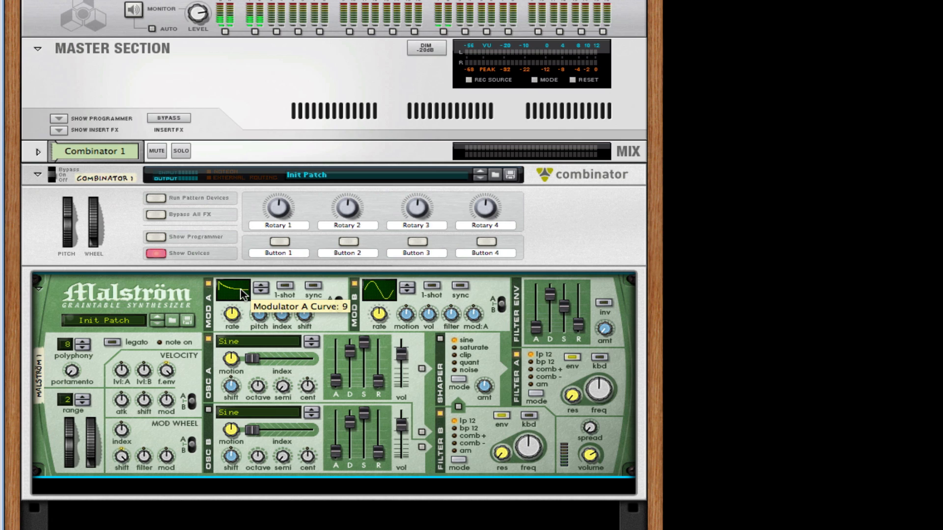
left_click(286, 287)
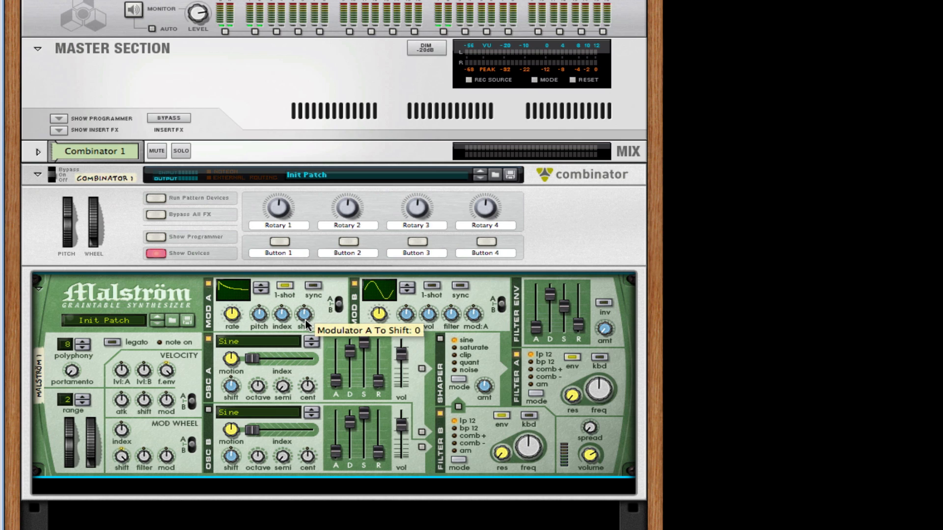
left_click_drag(282, 325, 282, 305)
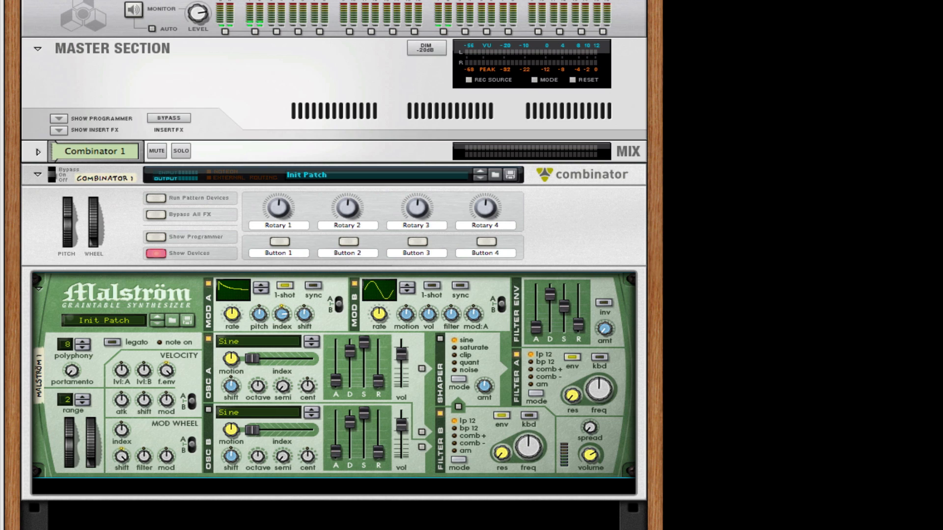
left_click_drag(279, 313, 279, 314)
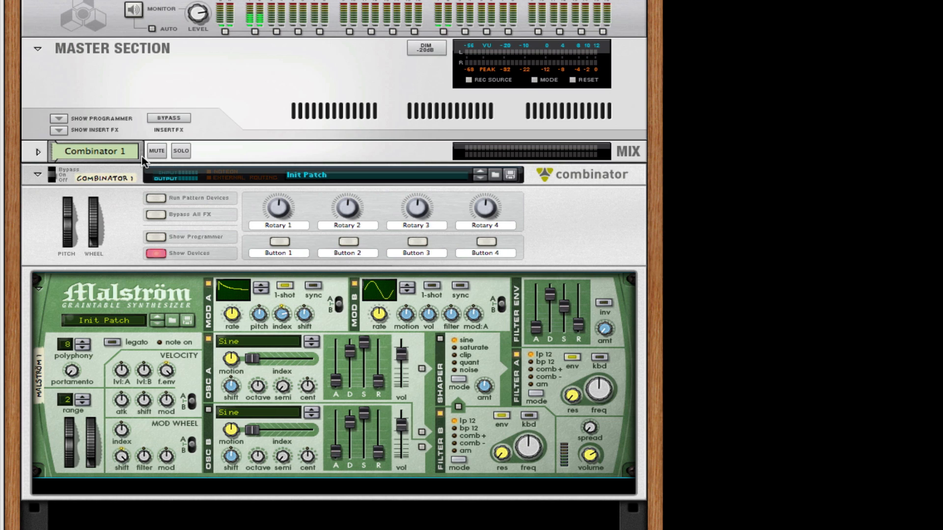
Step: Switch Modulator B to 1-shot mode, lower its rate, and adjust its filter amount
left_click(432, 286)
left_click_drag(381, 317, 380, 325)
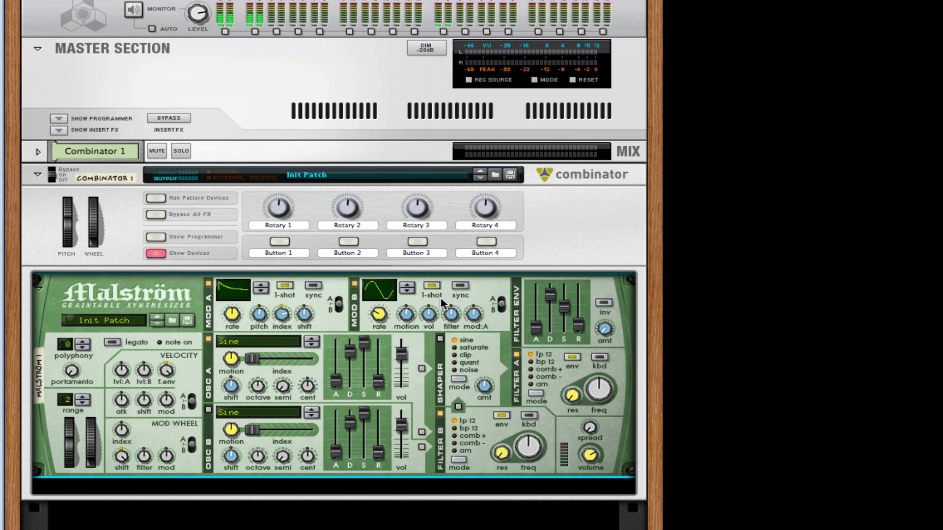
left_click_drag(447, 317, 448, 321)
Step: Route oscillator A to the Shaper, enable both oscillator B routes and the filter B-to-Shaper route, and turn the Shaper on
left_click(421, 370)
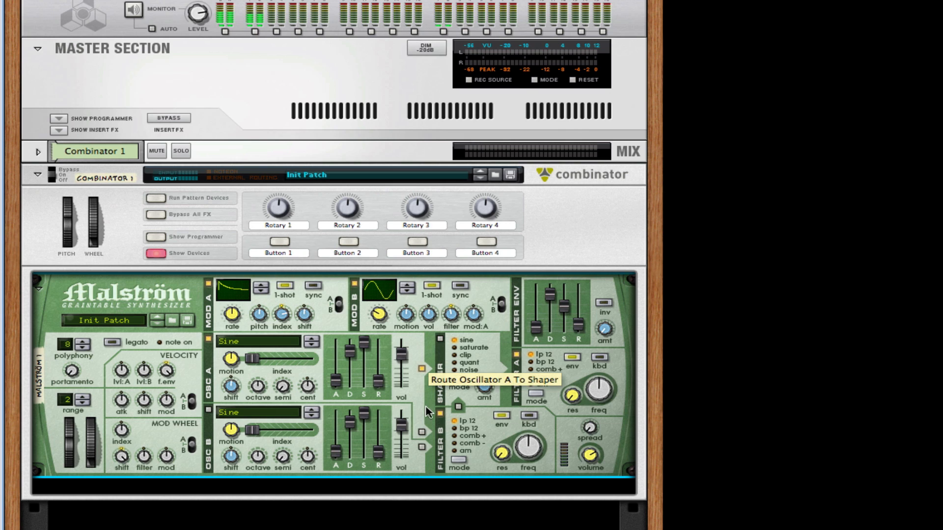
left_click(422, 432)
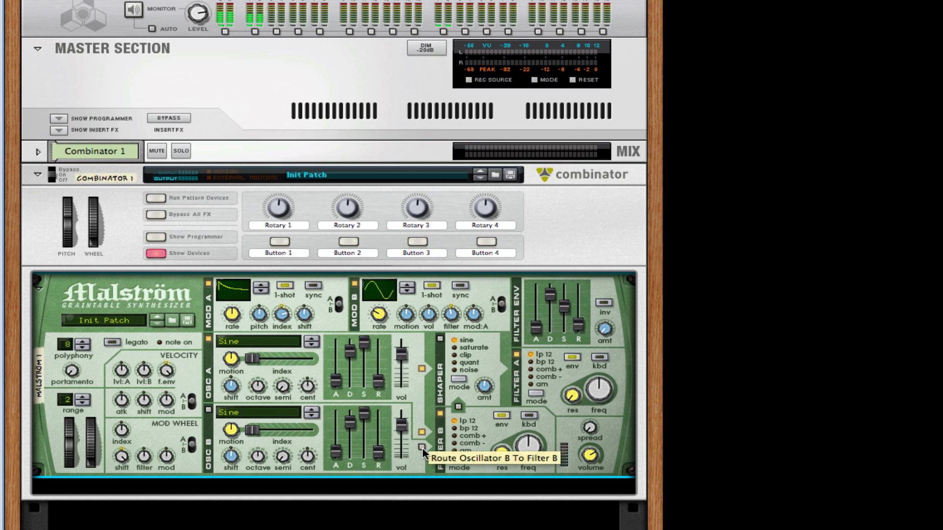
left_click(422, 448)
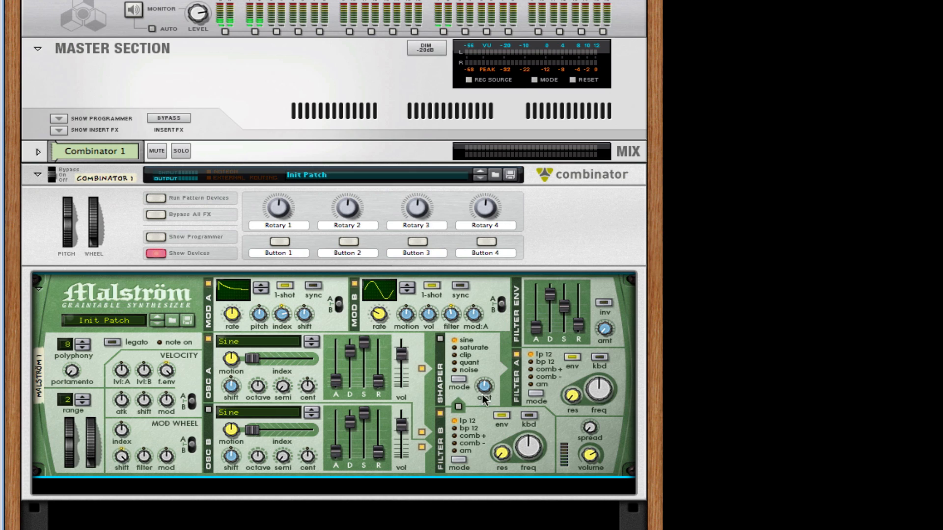
left_click(457, 407)
left_click(440, 339)
Step: Set oscillator A's waveform to Wave: PWM and lower its motion
left_click(269, 342)
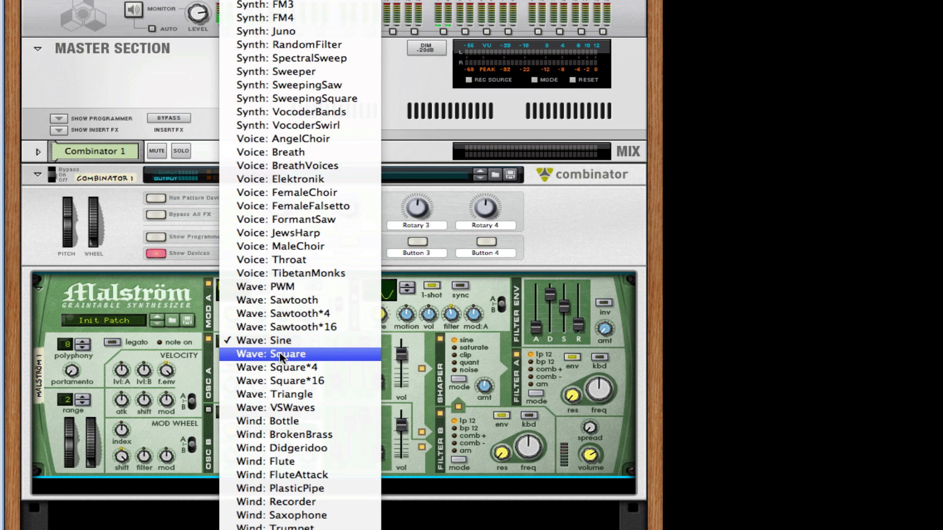
left_click(313, 289)
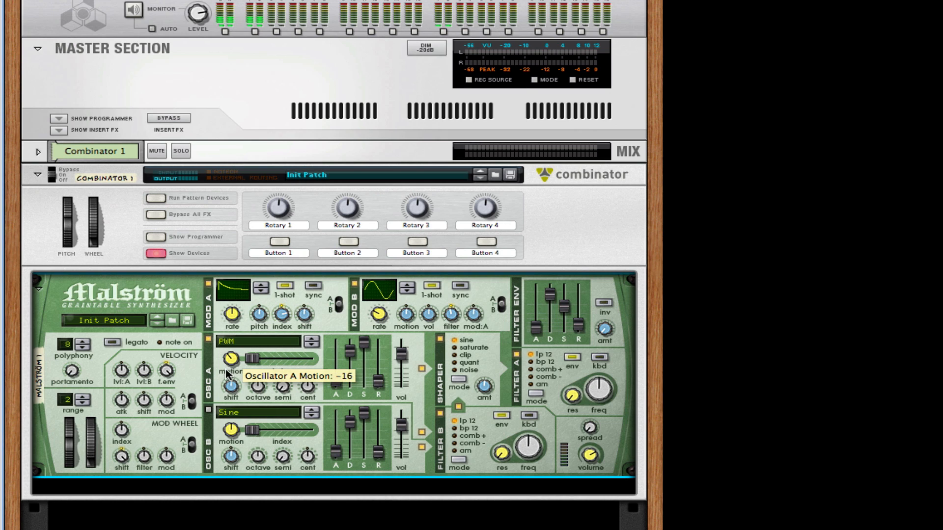
left_click_drag(227, 373, 226, 378)
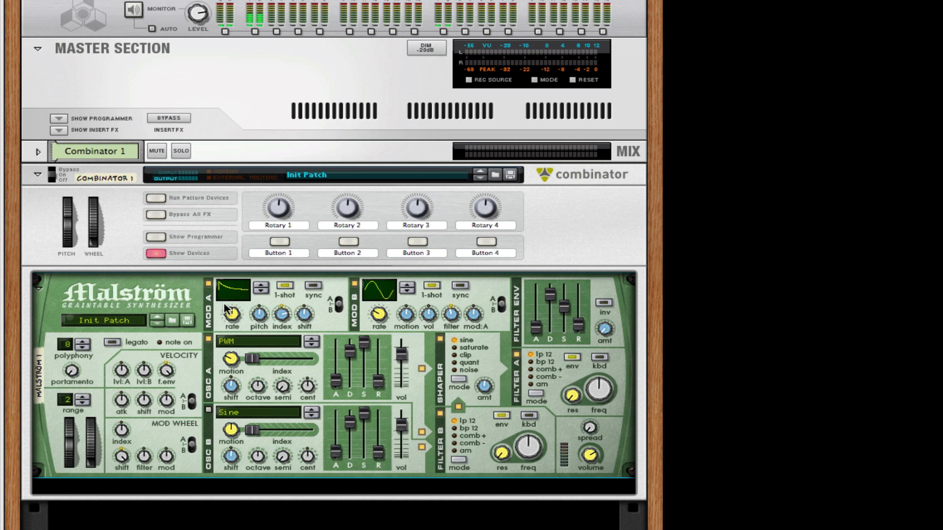
Step: Set oscillator B's waveform to Wave: PWM, lower its motion to about -22, and raise its index slightly
left_click(262, 415)
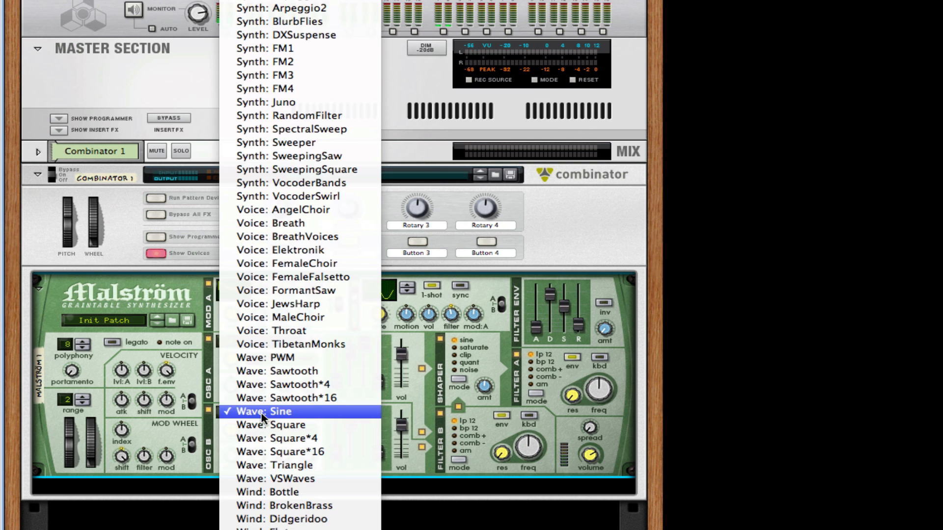
left_click(303, 358)
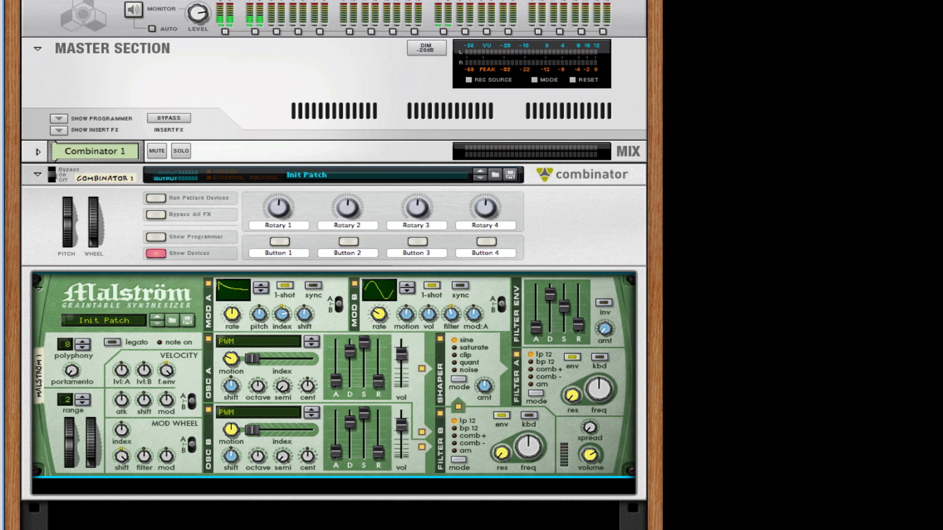
left_click(1, 421)
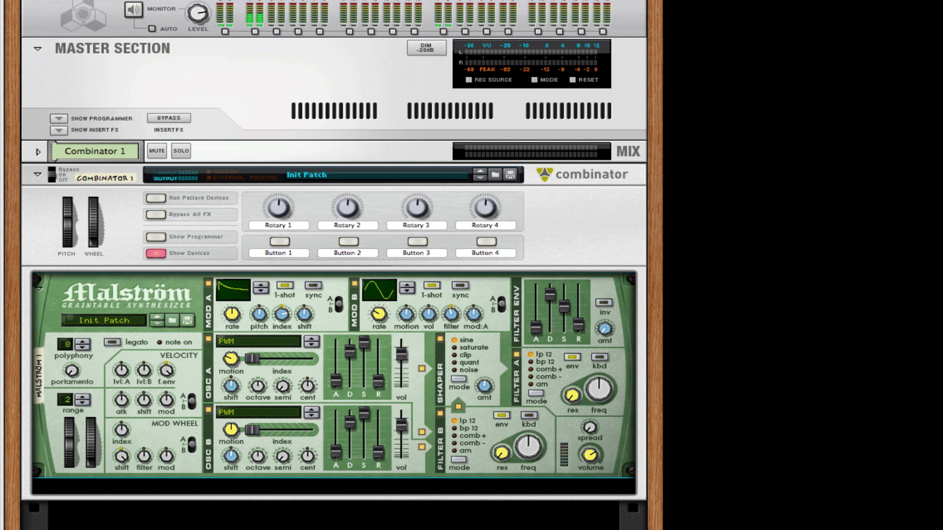
left_click(232, 444)
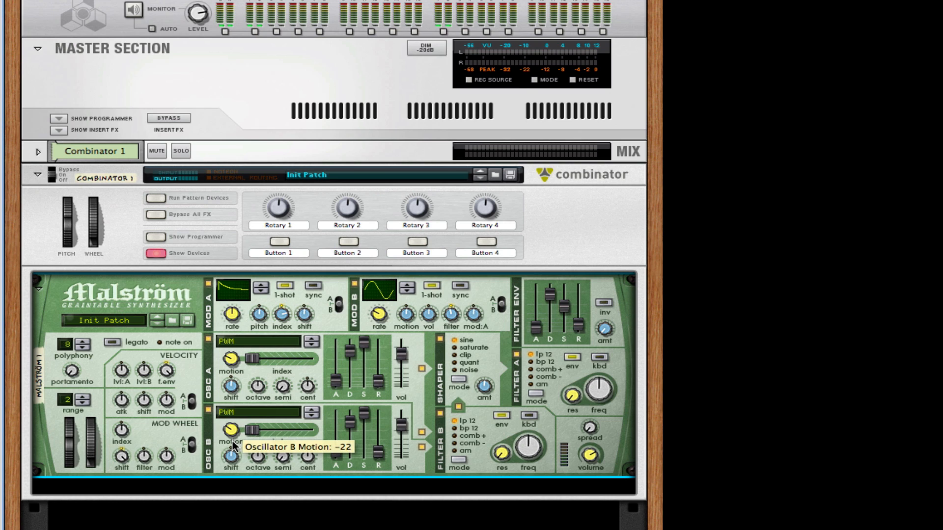
left_click_drag(233, 444, 269, 430)
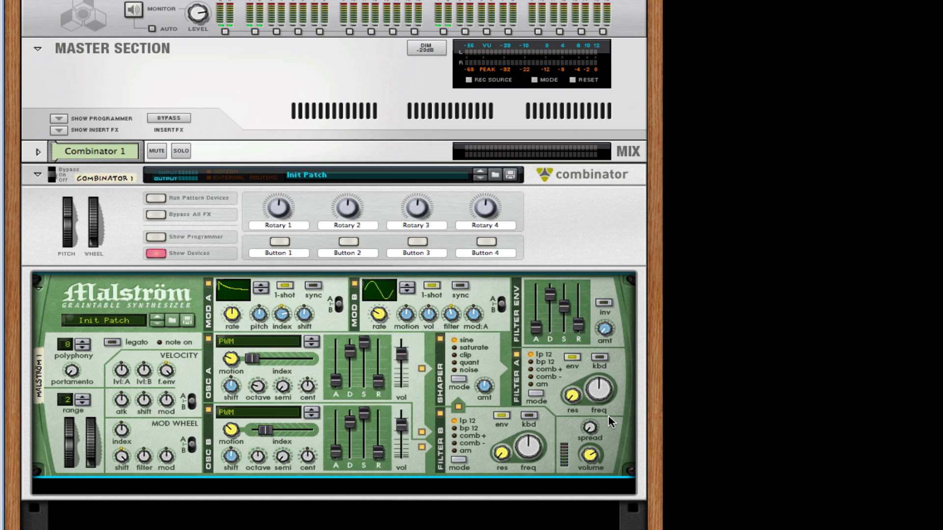
Step: Turn off filter B and lower its frequency, and set filter A's frequency to 127 with an adjusted resonance
left_click(440, 413)
left_click_drag(524, 446, 537, 516)
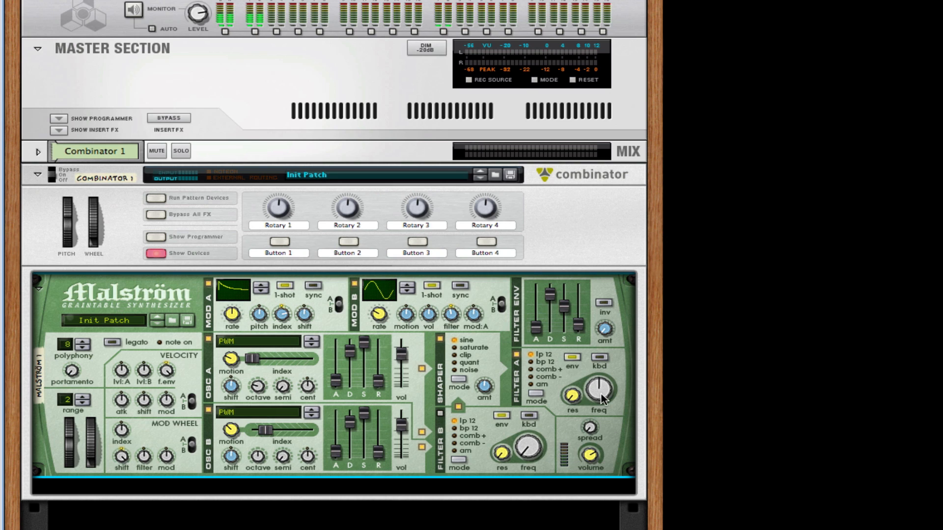
left_click_drag(591, 397, 590, 368)
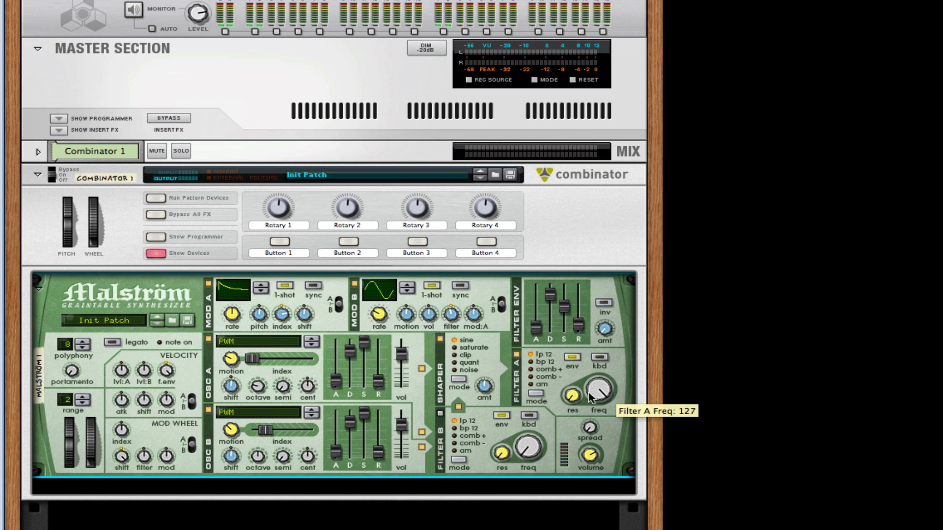
mouse_move(577, 397)
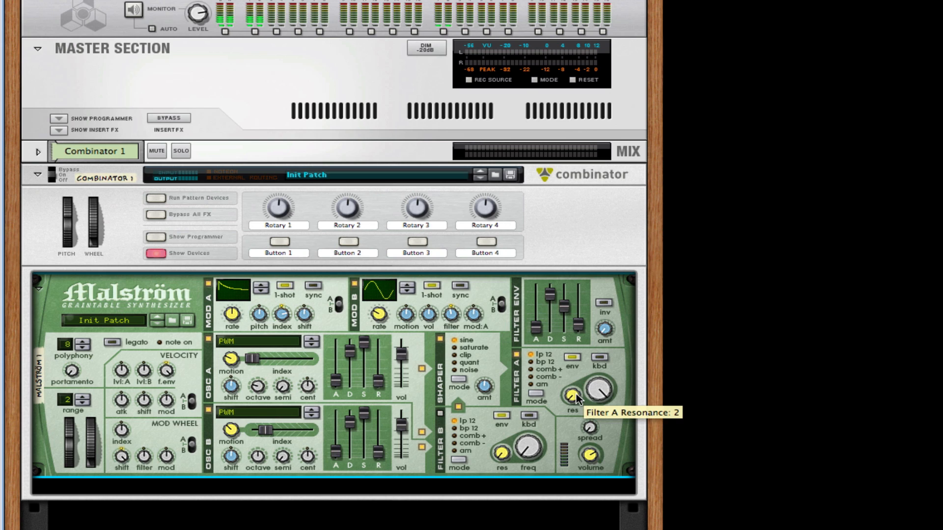
left_click_drag(577, 397, 577, 396)
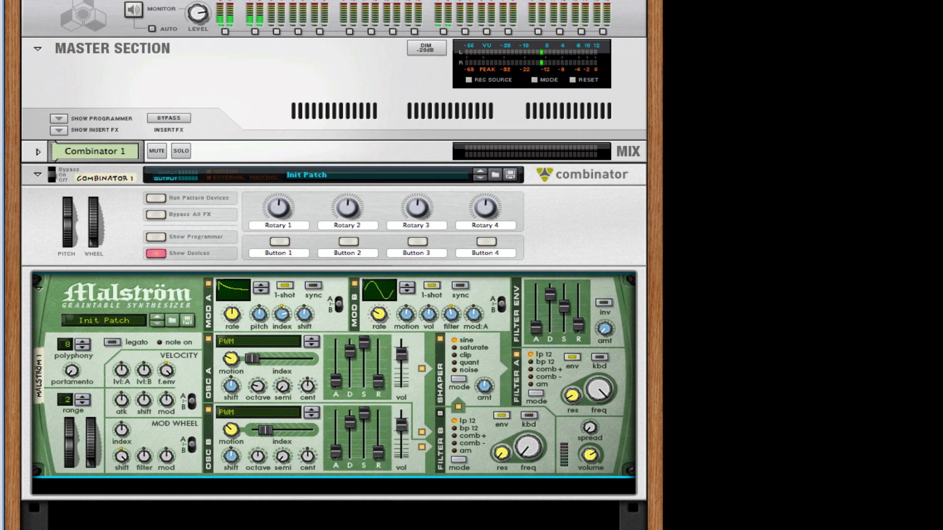
Step: Add a BV512 Digital Vocoder after the Malström, set it to 4-band Equalizer mode, and raise its Shift
right_click(172, 426)
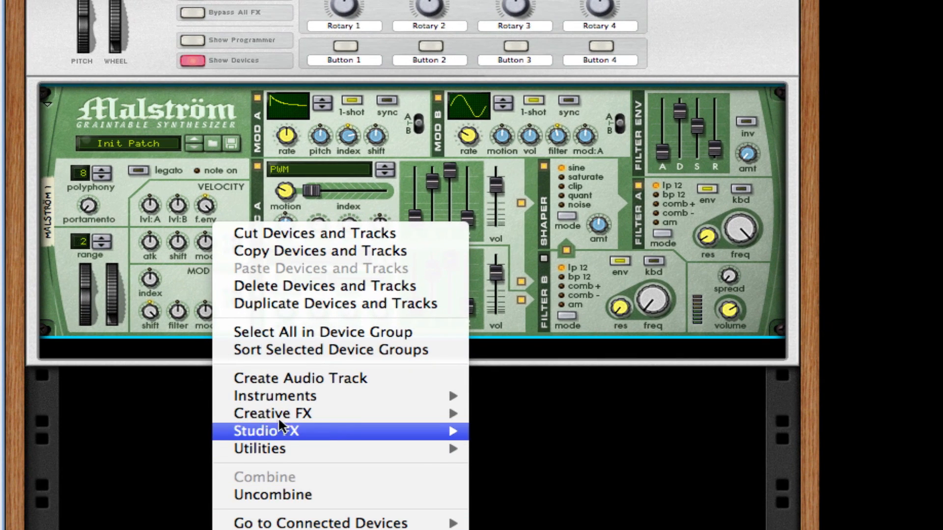
mouse_move(352, 421)
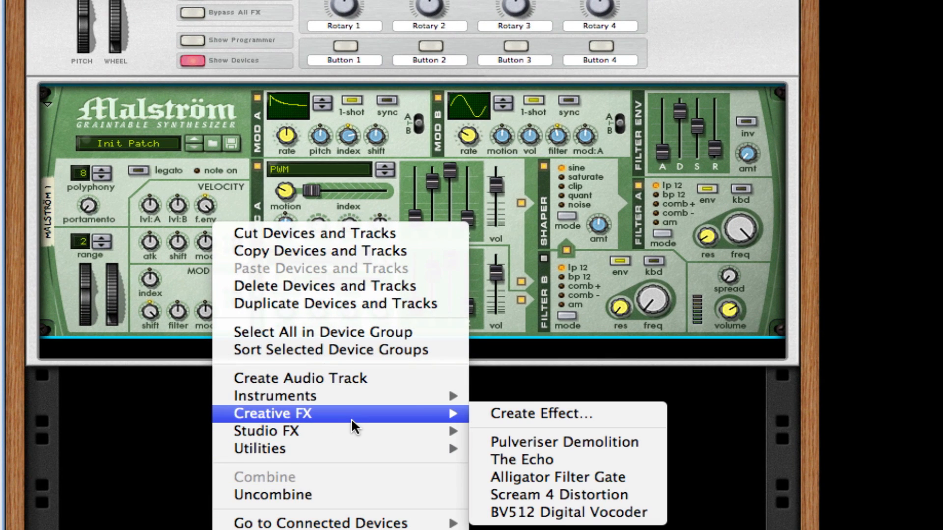
left_click(617, 516)
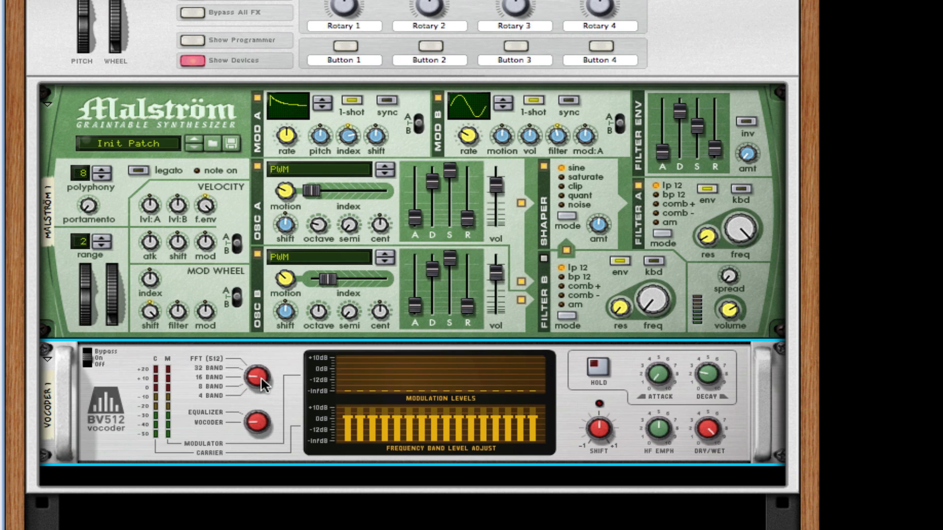
left_click_drag(264, 379, 277, 334)
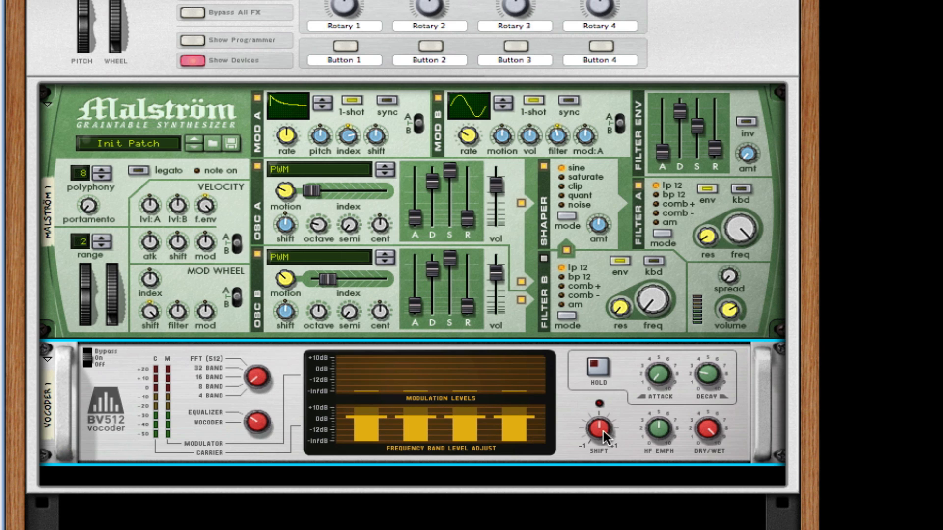
left_click_drag(603, 431, 602, 415)
Step: Add a Scream 4 Distortion after the BV512 vocoder and place a copy of it directly below
scroll(590, 430, "down", 2)
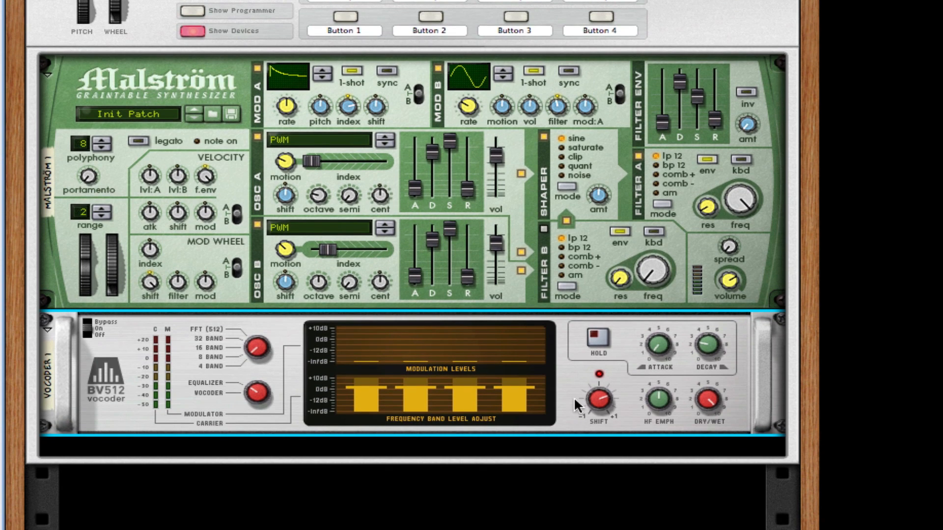
right_click(168, 398)
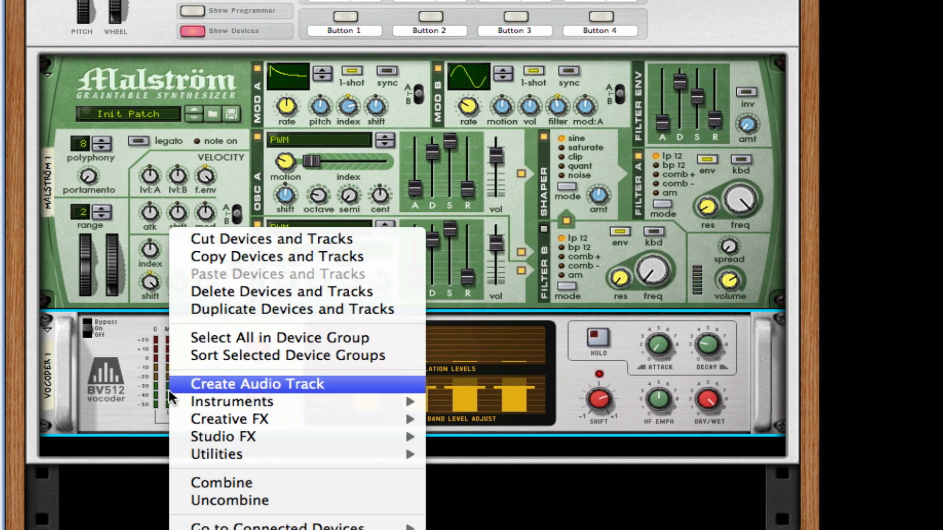
mouse_move(397, 436)
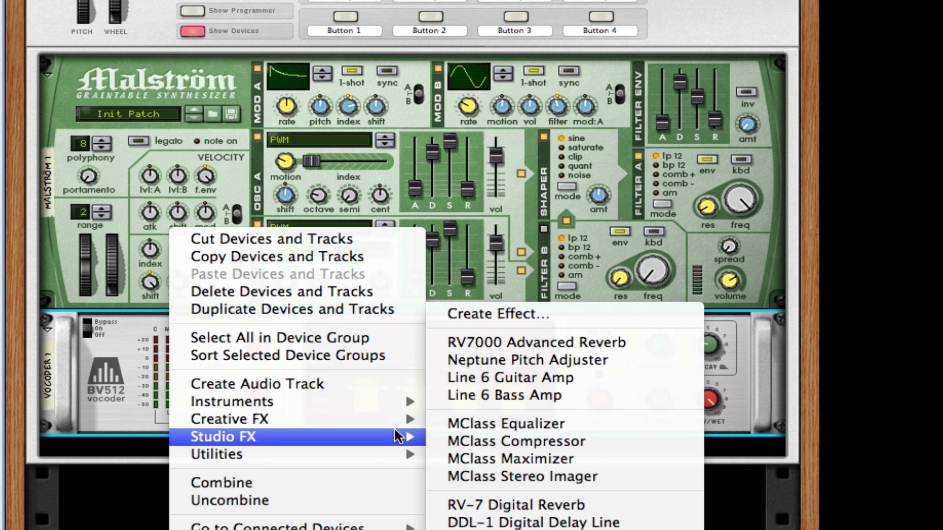
mouse_move(398, 418)
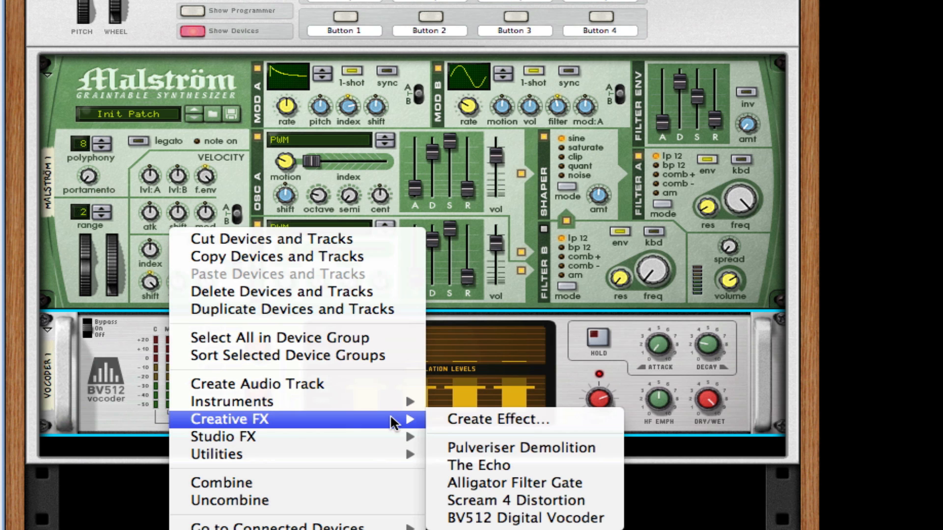
left_click(514, 497)
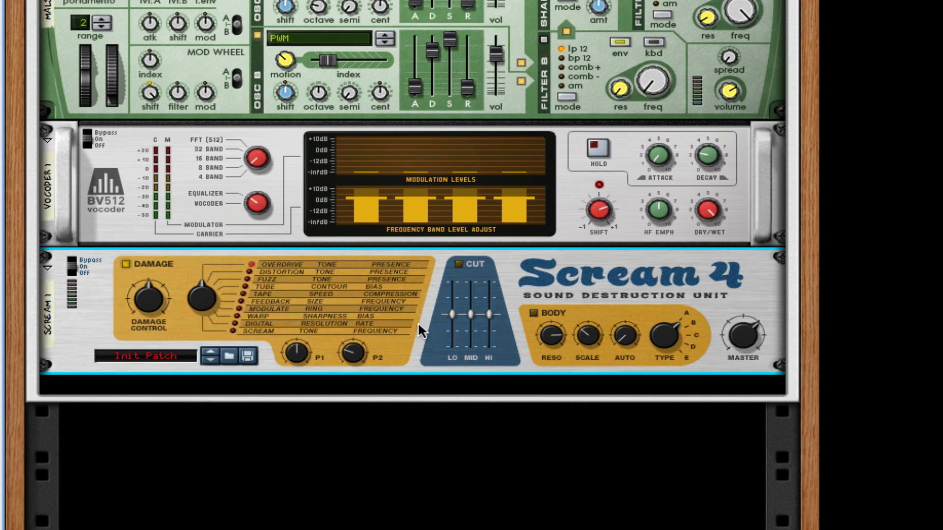
left_click_drag(418, 323, 420, 386)
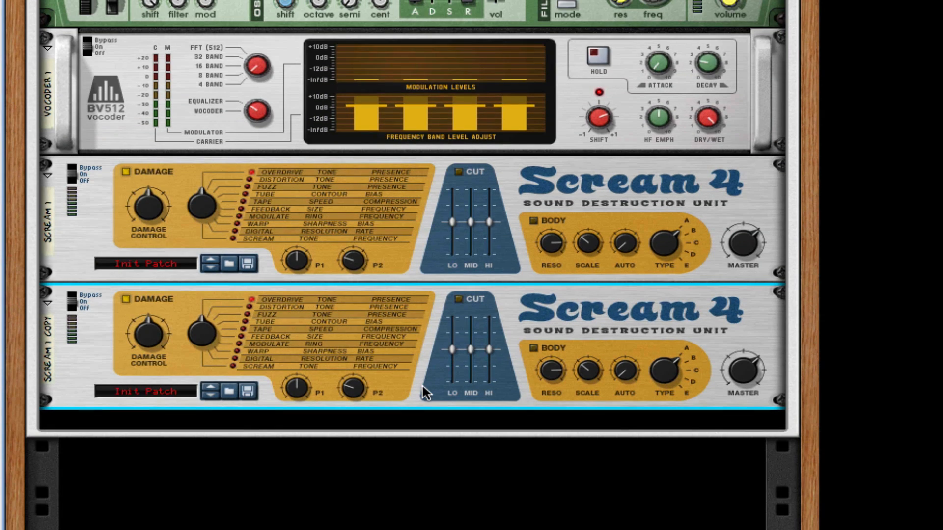
right_click(432, 246)
mouse_move(555, 385)
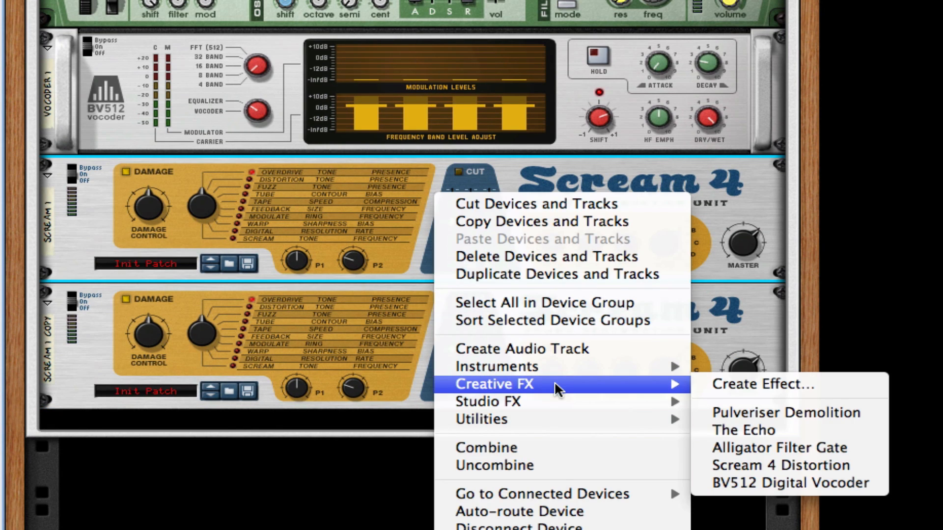
left_click(339, 329)
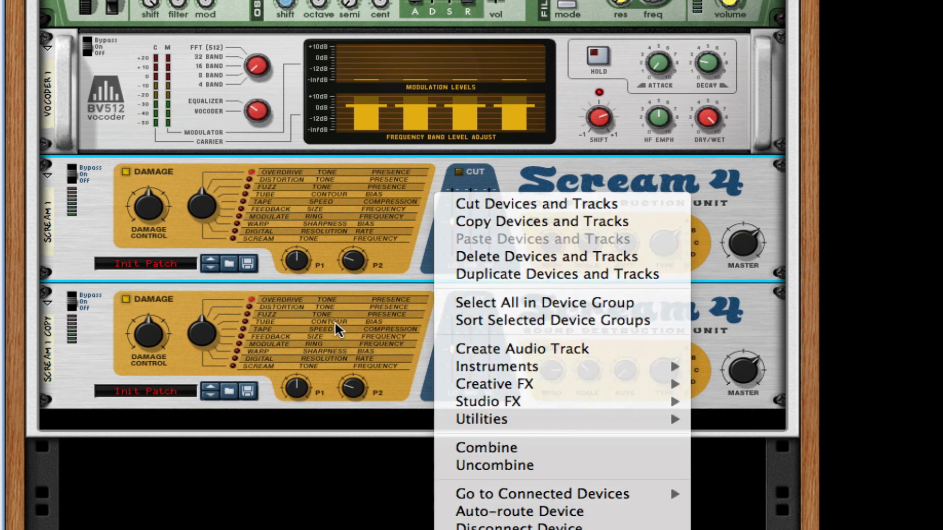
Step: Rewire the rack rear so the vocoder's stereo output feeds the first Scream 4, whose output feeds the second Scream 4
key("Tab")
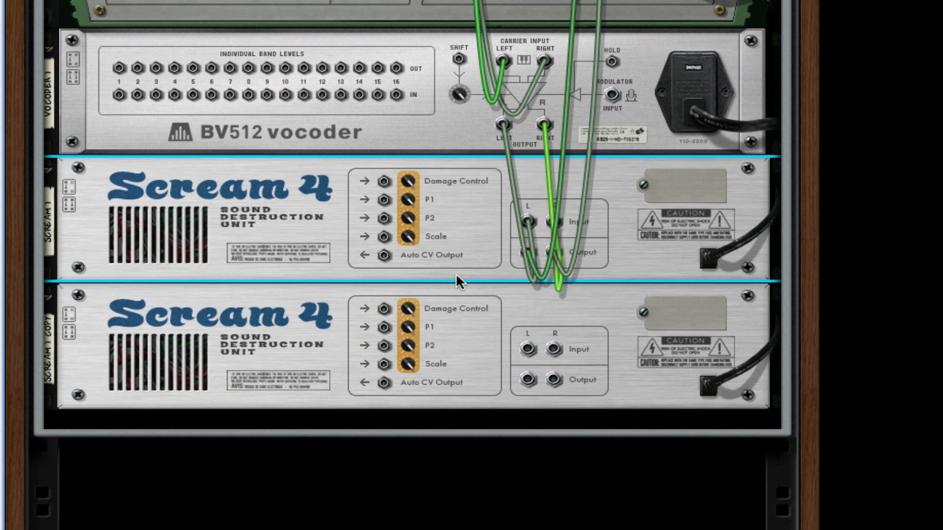
left_click_drag(528, 221, 412, 251)
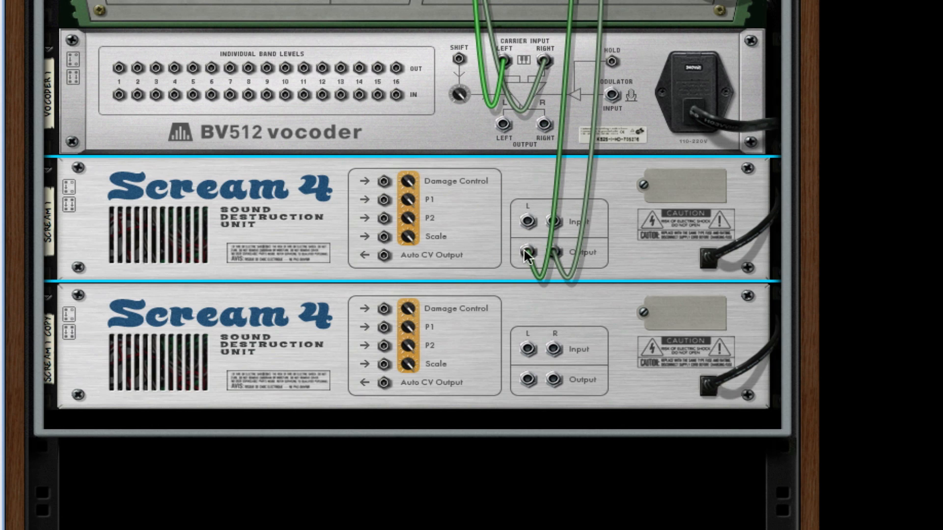
left_click_drag(525, 253, 480, 267)
left_click_drag(530, 221, 608, 274)
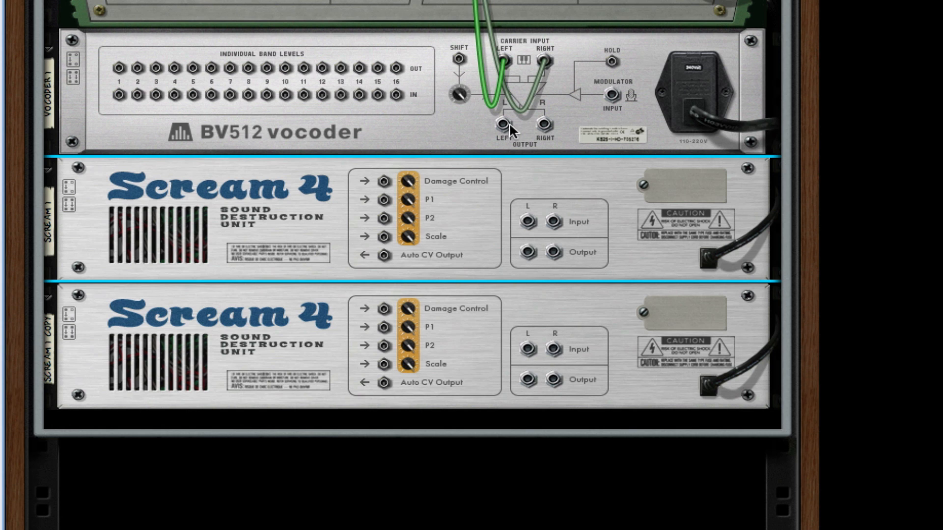
left_click_drag(510, 126, 529, 349)
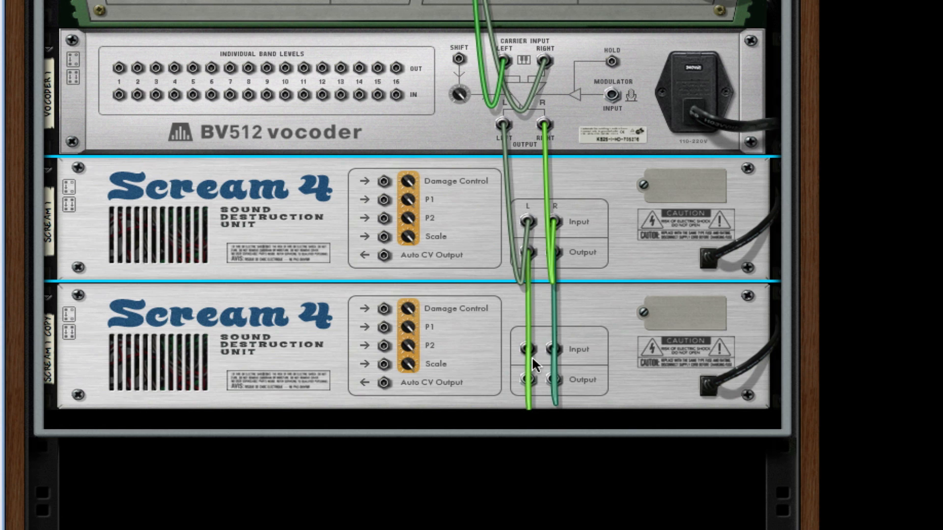
key("Tab")
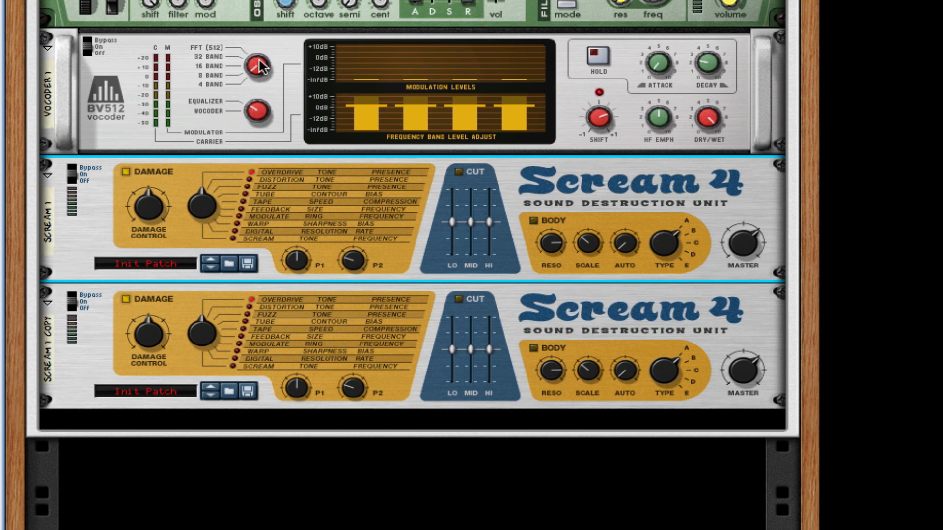
Step: Set the first Scream 4 to Tube with Damage Control 40 and P1 and P2 at maximum; enable Cut, raise Lo slightly, and lower Mid and Hi
left_click_drag(142, 203, 138, 214)
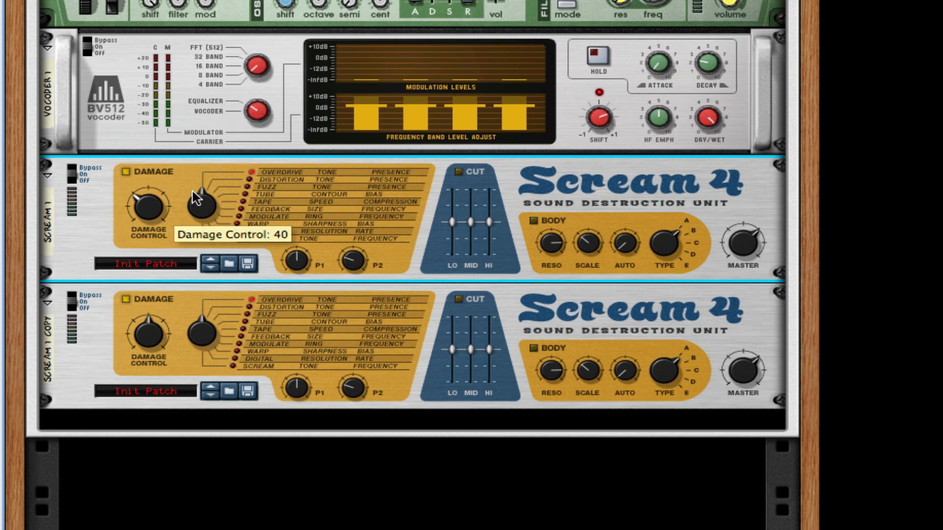
left_click_drag(194, 203, 194, 203)
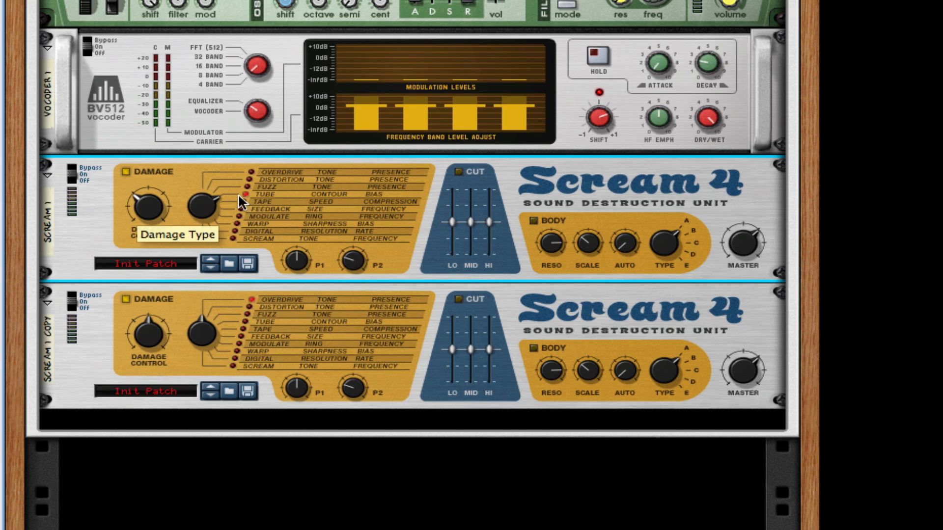
left_click_drag(352, 258, 476, 216)
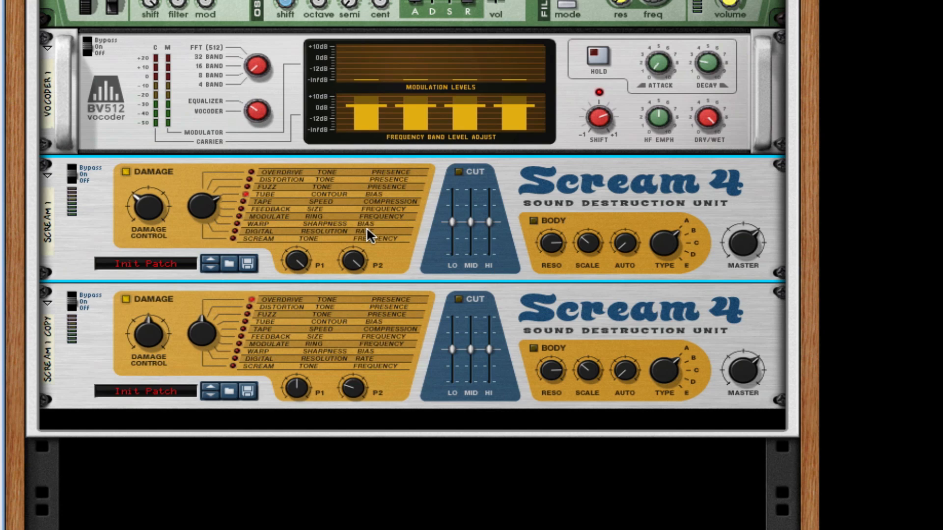
left_click(459, 173)
left_click_drag(452, 223, 471, 237)
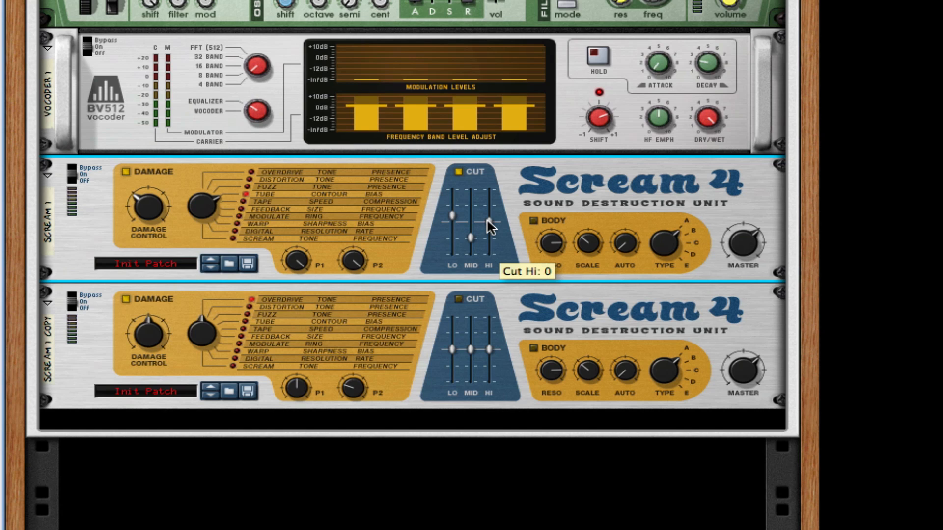
left_click_drag(487, 222, 488, 227)
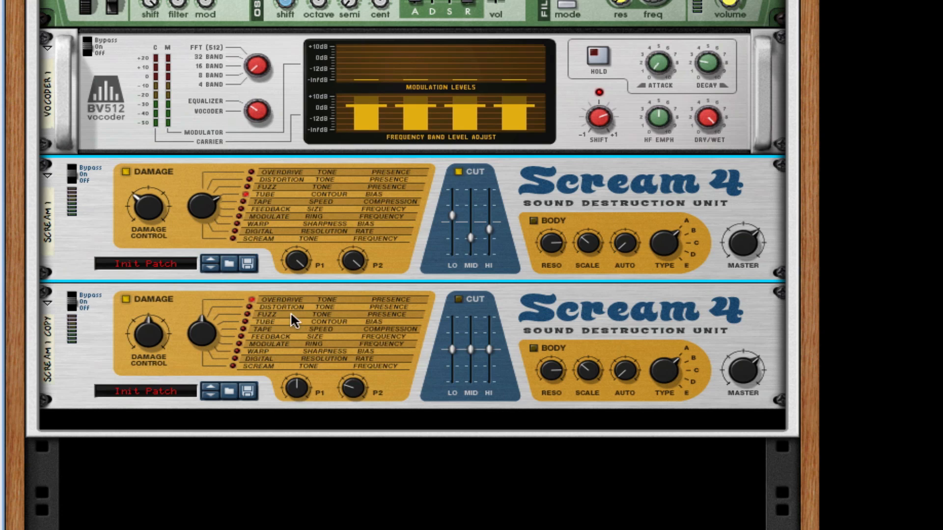
Step: Set the second Scream 4's damage type to Tube, raise its Damage Control, lower P1, and raise P2 to about halfway
scroll(466, 314, "down", 1)
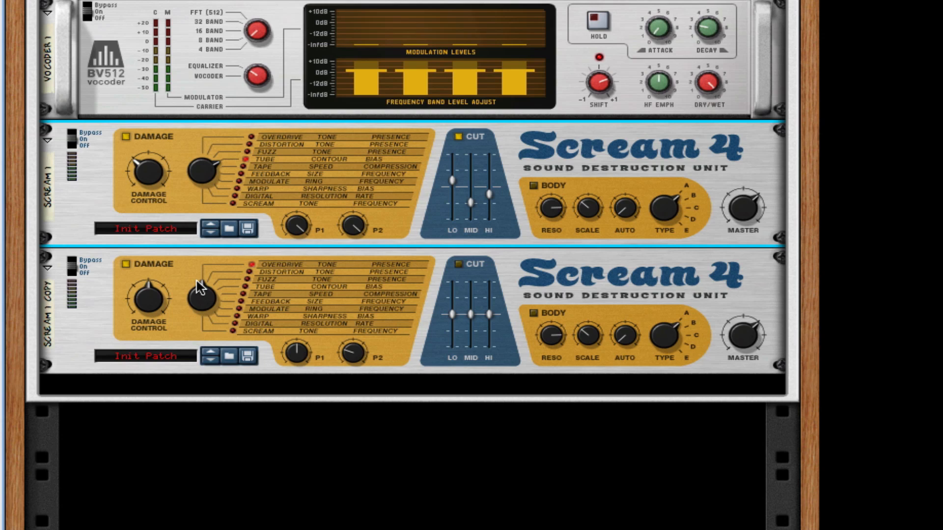
left_click_drag(206, 273, 208, 271)
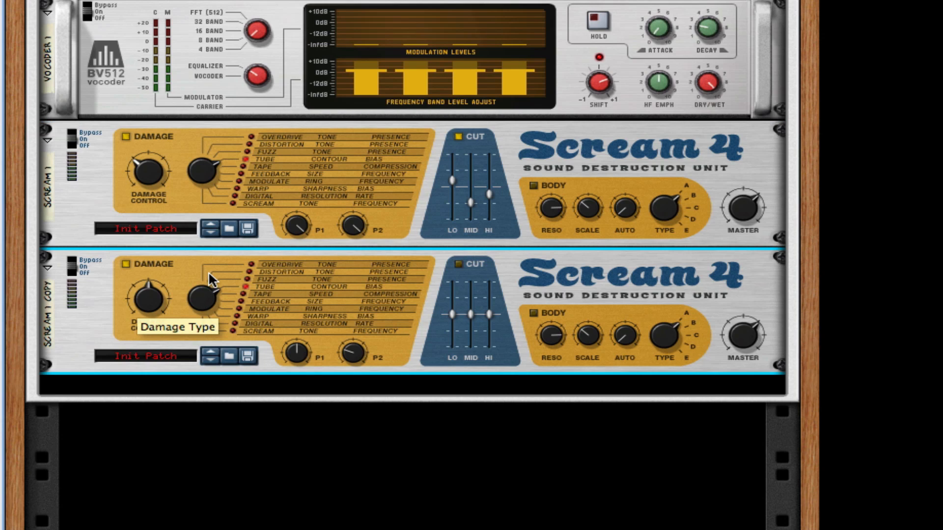
left_click_drag(154, 294, 160, 278)
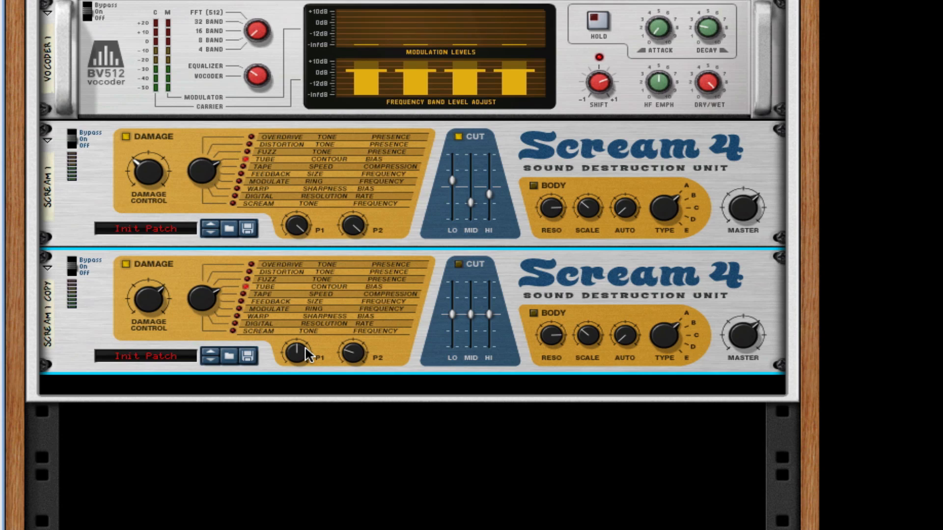
left_click_drag(364, 349, 369, 336)
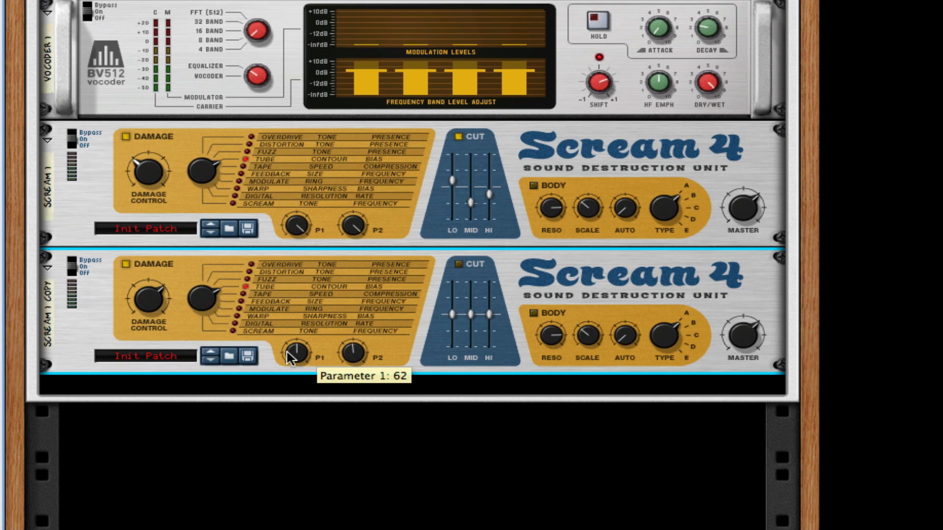
left_click_drag(286, 353, 287, 368)
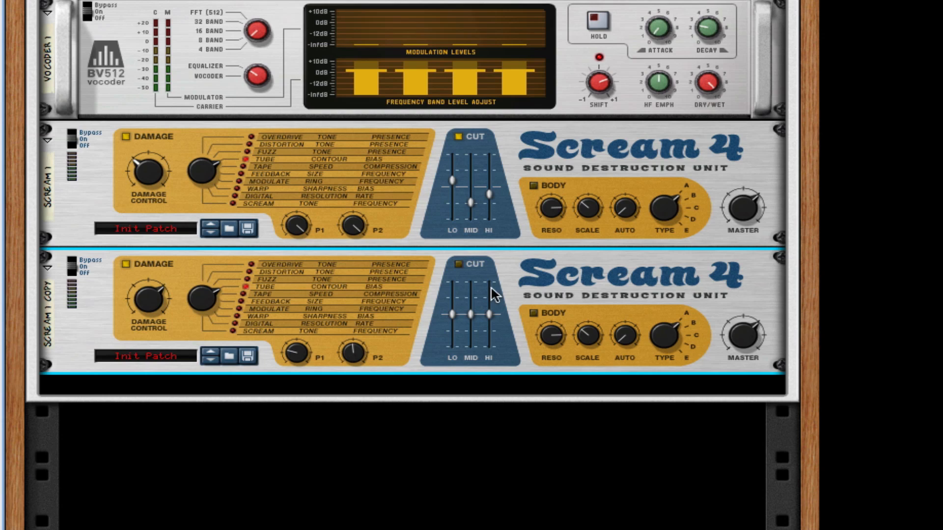
Step: On the second Scream 4, enable Cut with Lo lowered, and enable Body with resonance 18, lower Scale, slightly raised Auto, and type E
left_click(459, 265)
left_click(534, 314)
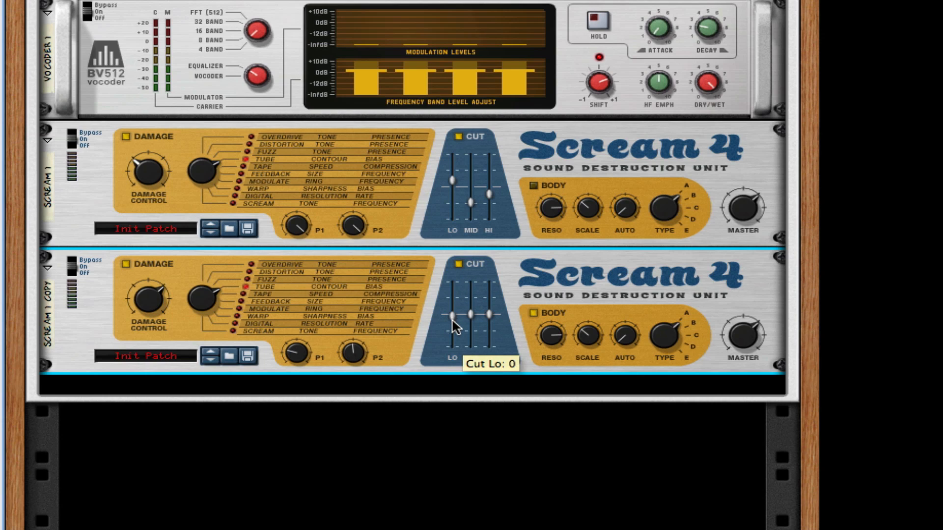
left_click_drag(449, 318, 455, 334)
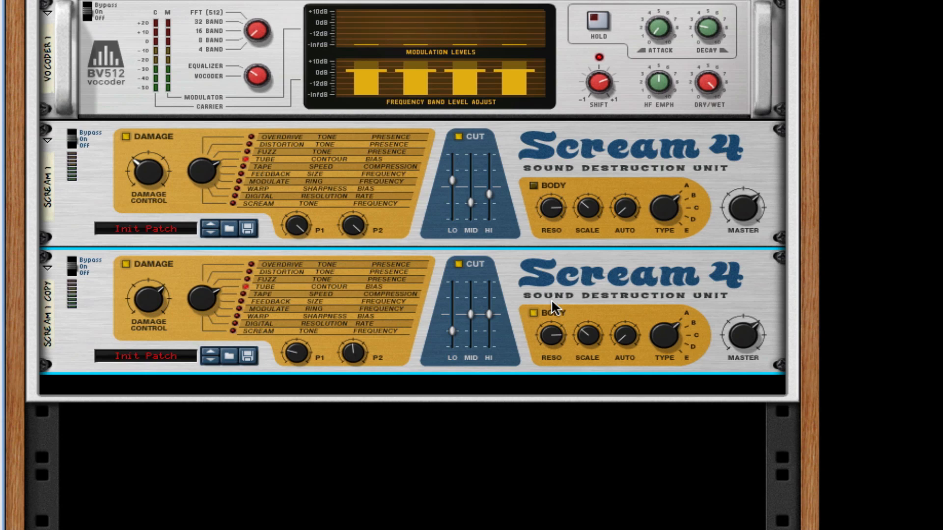
left_click_drag(563, 335, 554, 380)
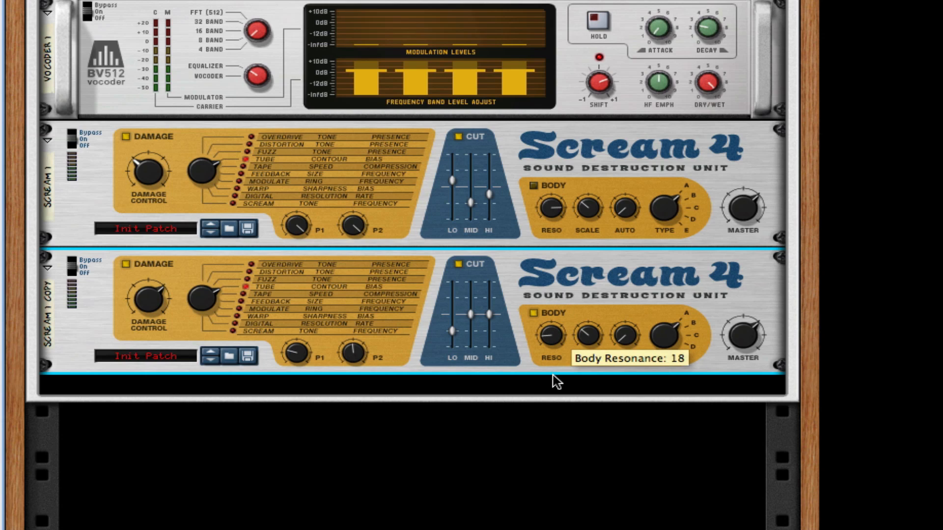
left_click_drag(602, 326, 650, 330)
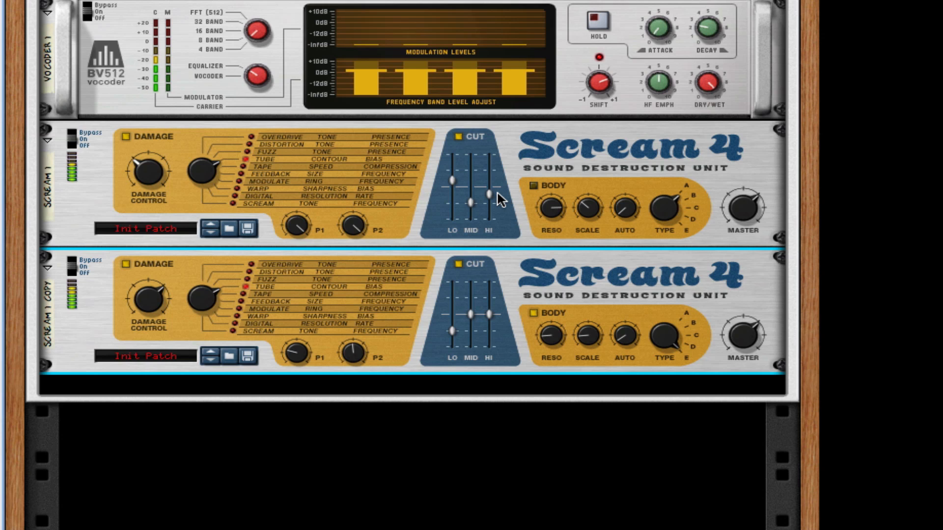
Step: Route the second Scream 4's stereo output back to the Combinator on the rear of the rack
key("Tab")
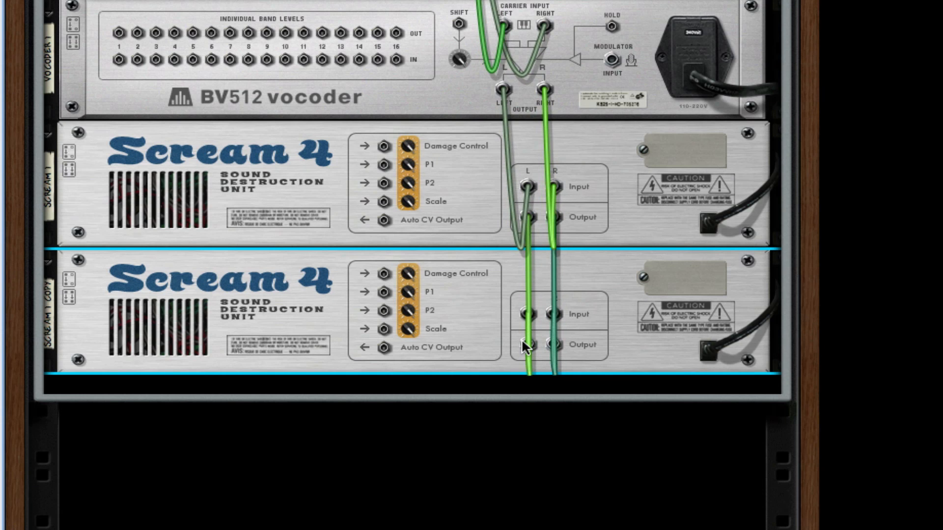
left_click_drag(634, 1, 577, 1)
key("Tab")
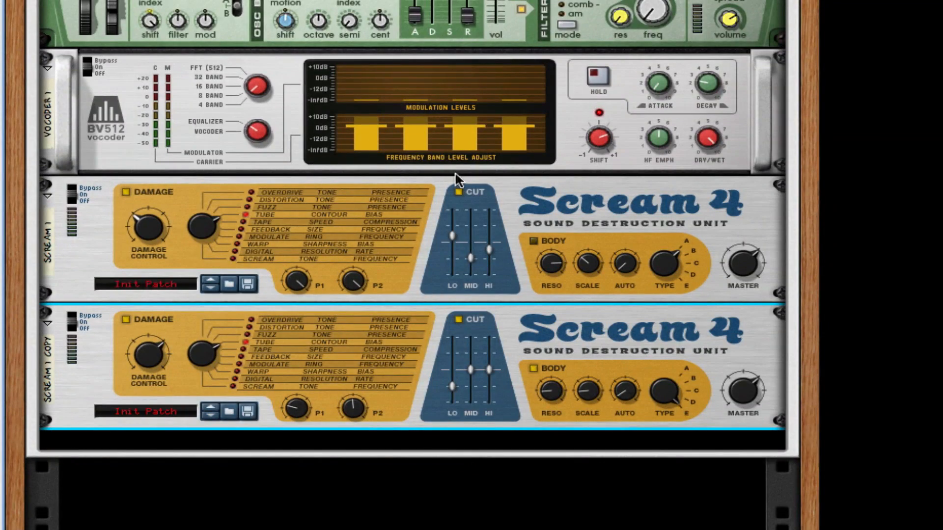
Step: Try moving and duplicating the first Scream 4 below the second one, undoing each change
scroll(460, 182, "down", 2)
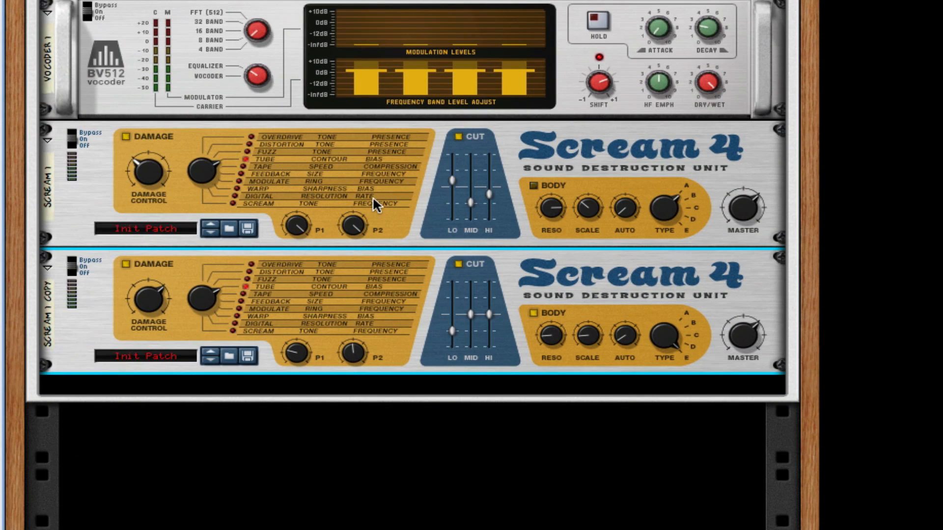
left_click_drag(400, 219, 381, 394)
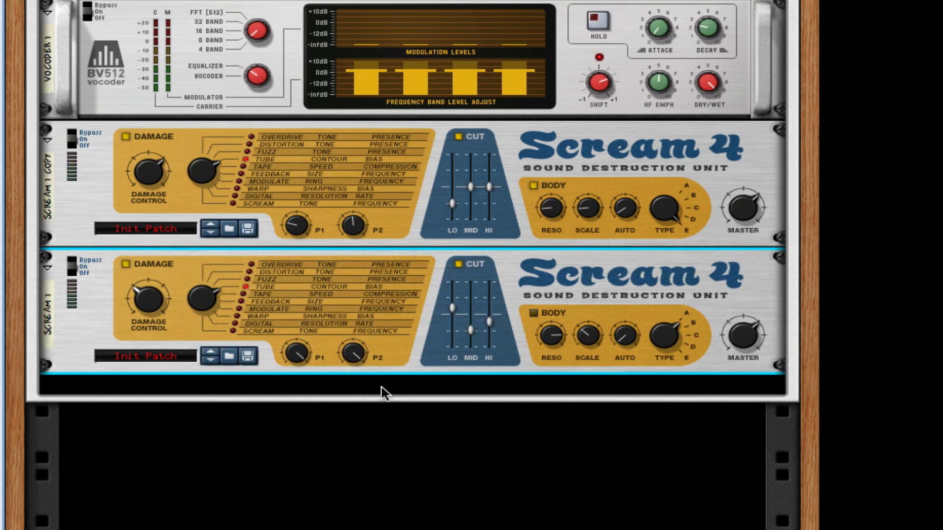
key("ctrl+z")
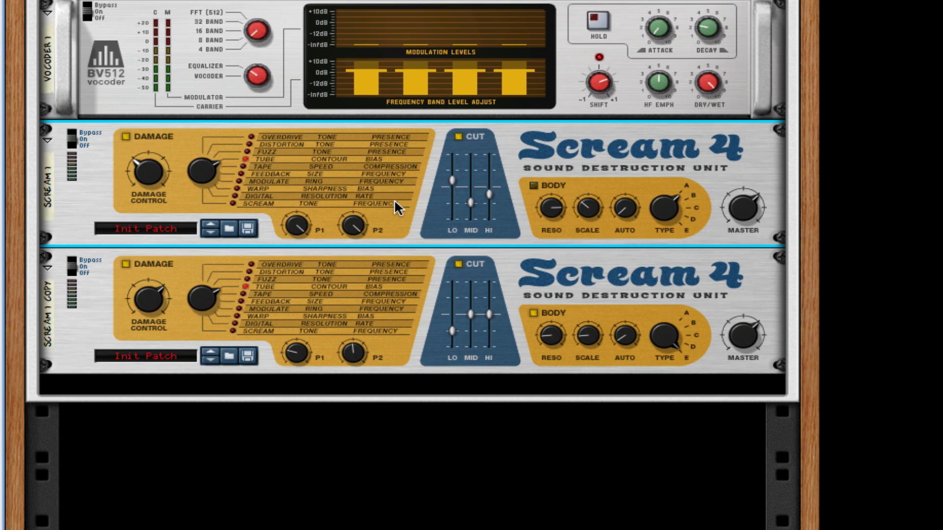
left_click_drag(421, 222, 426, 382)
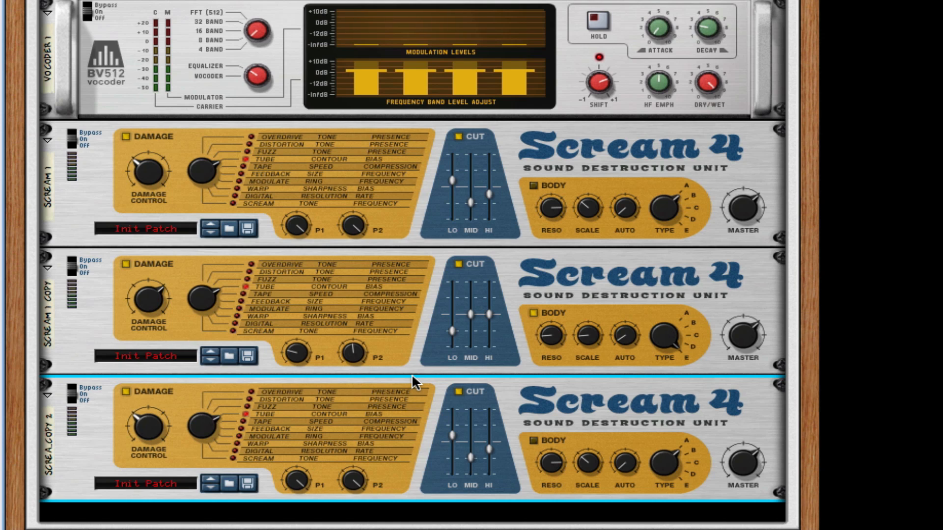
key("ctrl+z")
Step: Check the cabling from the second Scream 4's outputs to the Combinator on the rear of the rack
key("Tab")
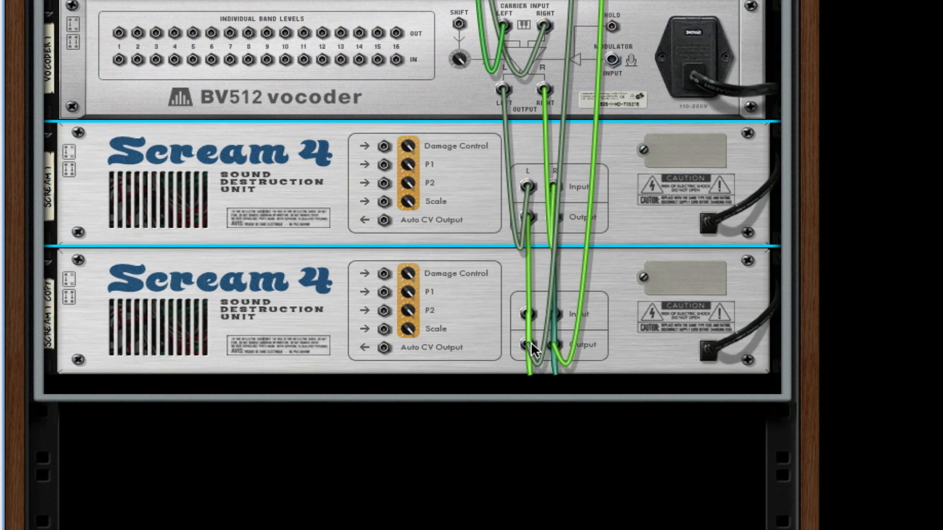
left_click_drag(528, 343, 573, 1)
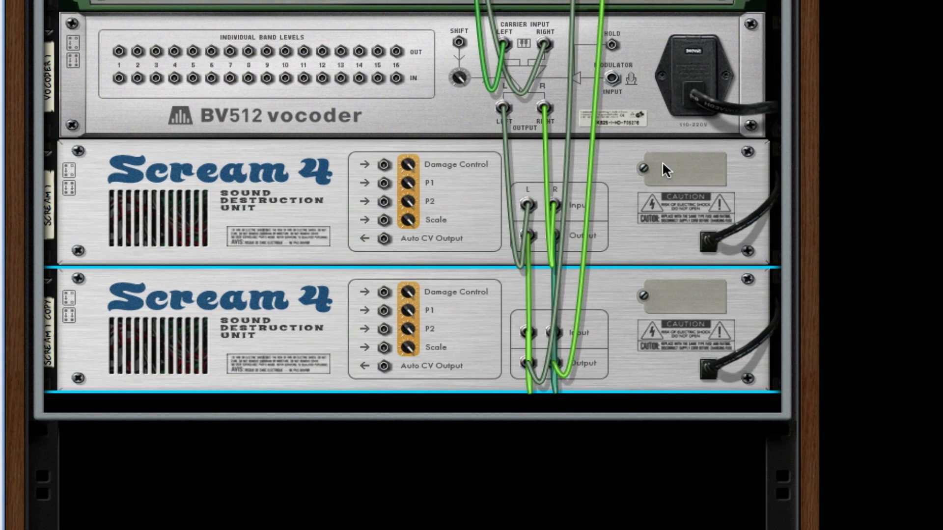
Step: Add an MClass Compressor below the second Scream 4 on the front of the rack
key("Tab")
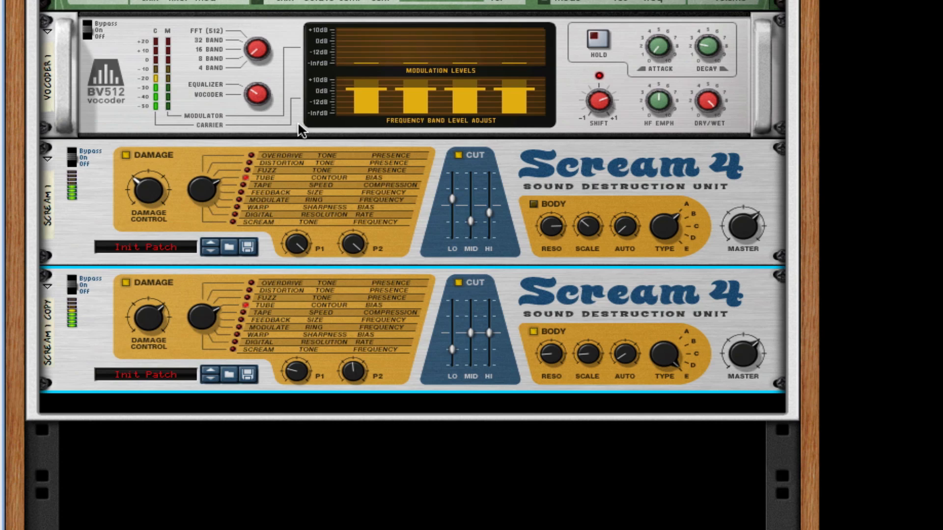
scroll(230, 41, "down", 1)
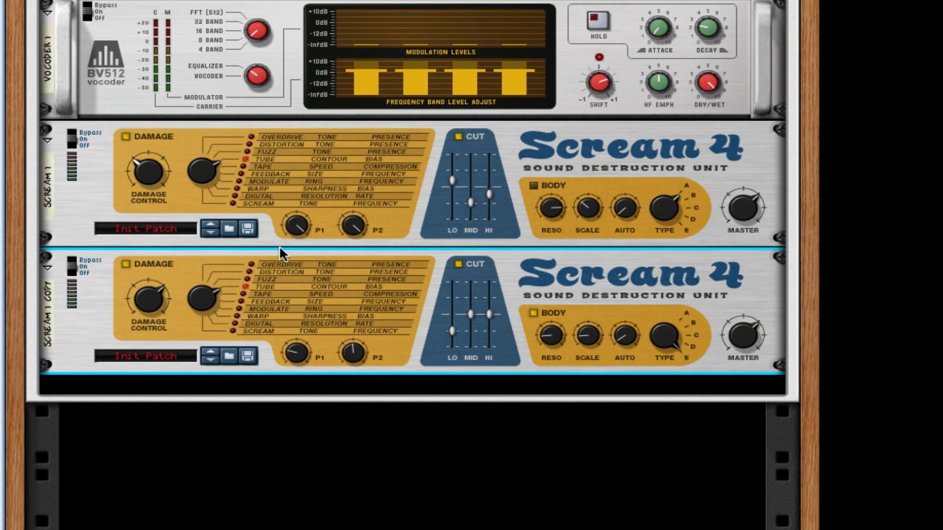
right_click(413, 344)
mouse_move(542, 406)
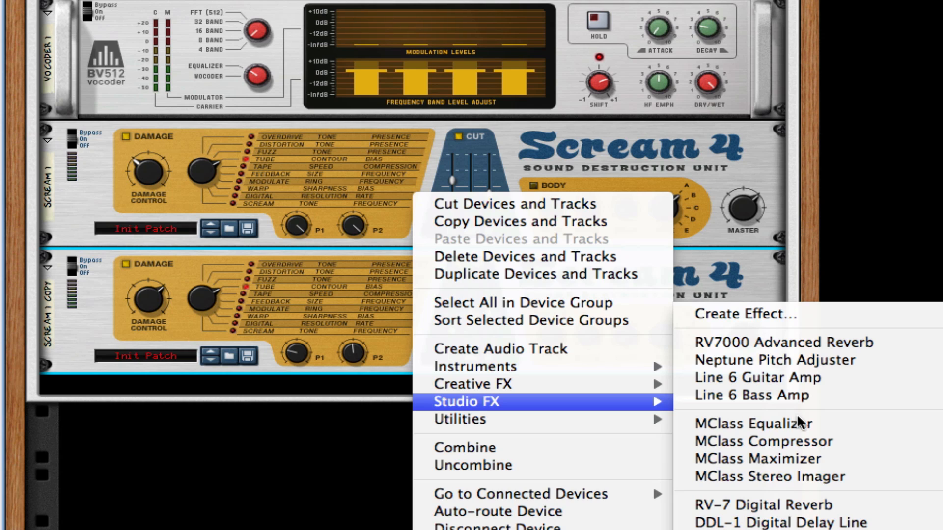
left_click(811, 441)
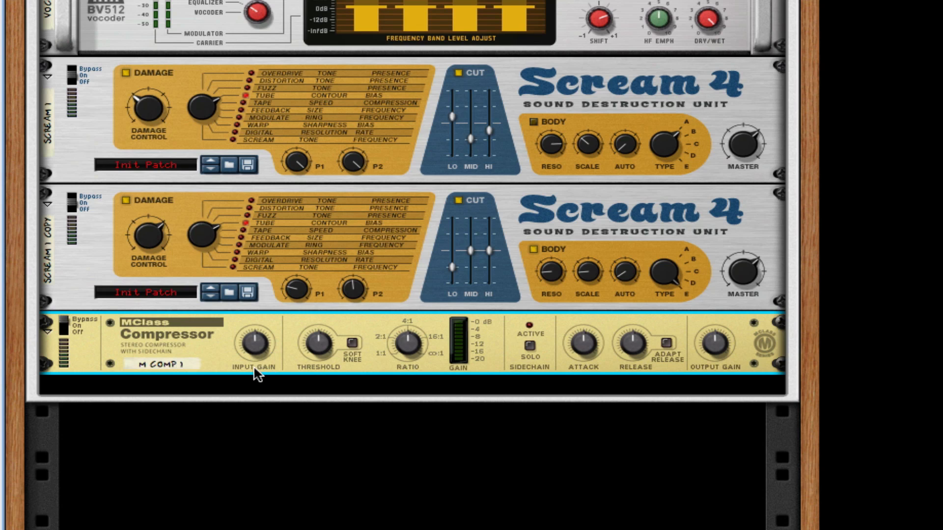
Step: Add a Redrum Drum Computer below the MClass Compressor and fold it
right_click(237, 362)
mouse_move(490, 436)
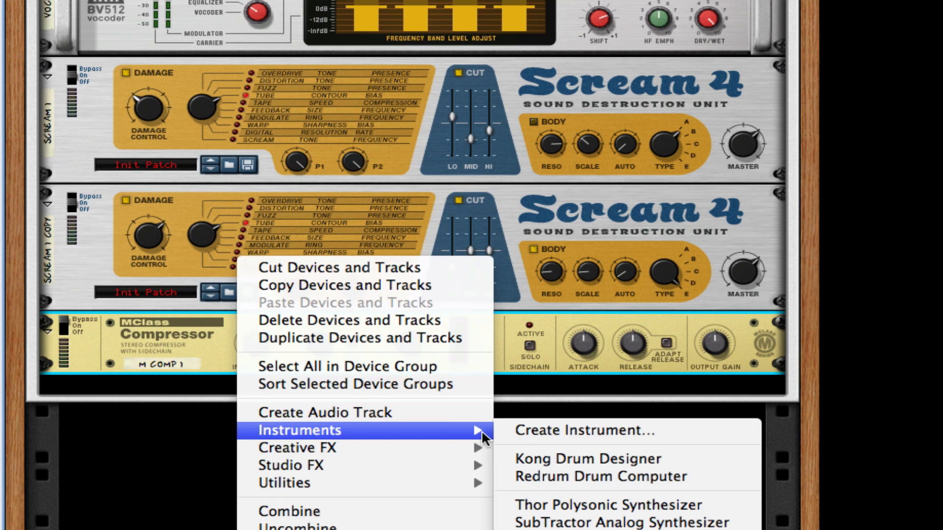
left_click(625, 470)
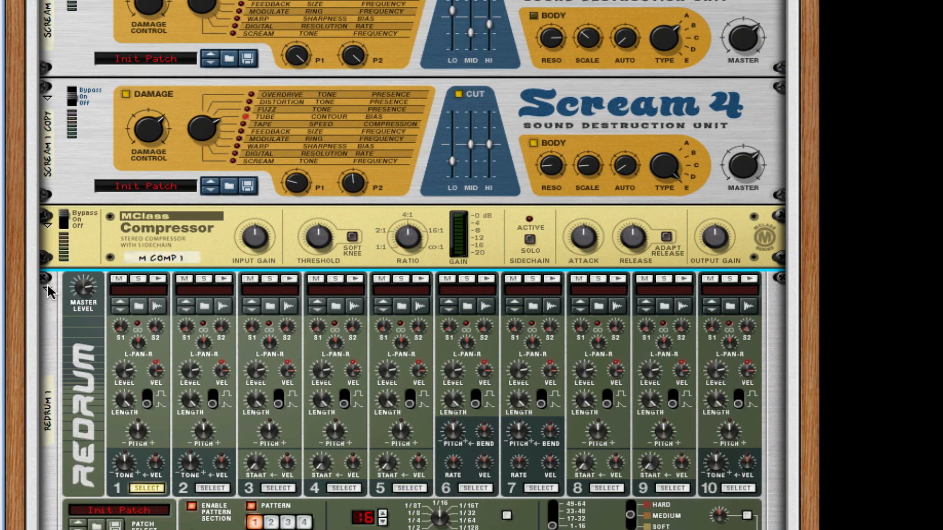
left_click(47, 287)
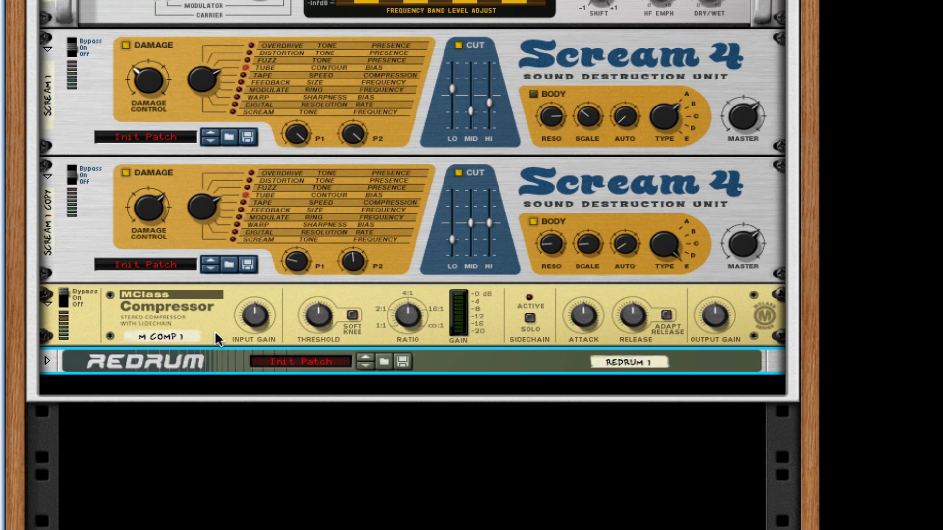
Step: Add an MClass Equalizer between the MClass Compressor and the Redrum
right_click(194, 314)
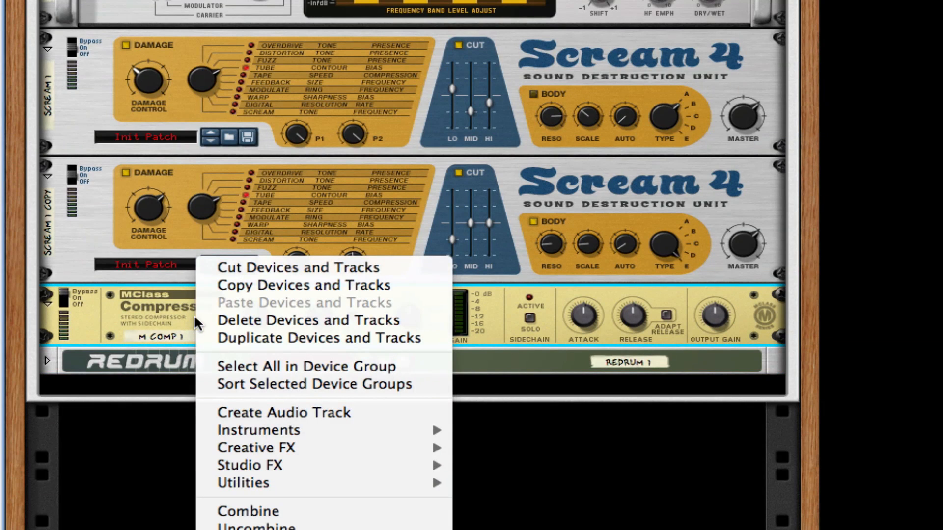
left_click(164, 316)
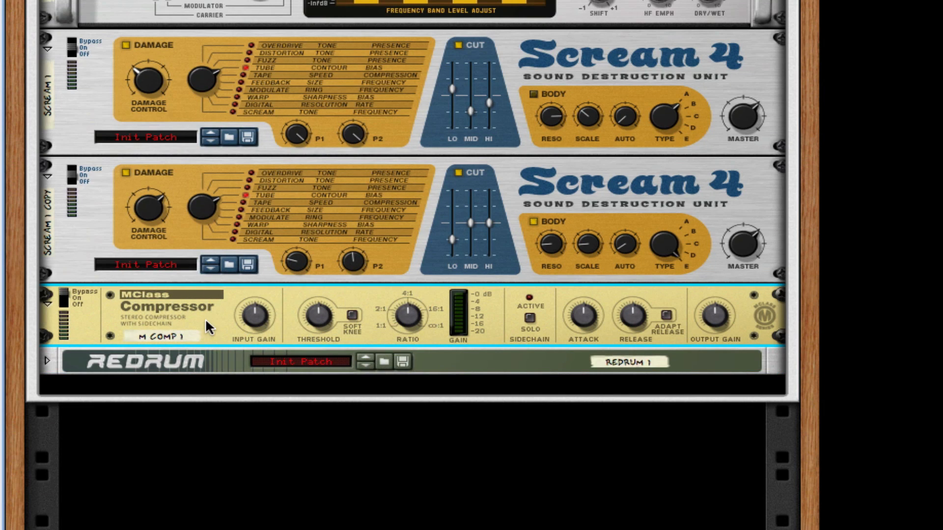
right_click(205, 322)
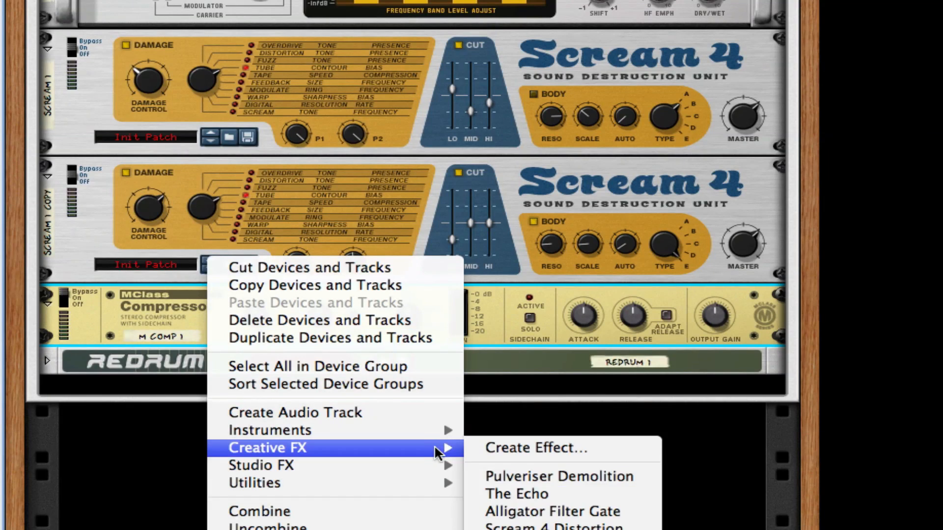
mouse_move(436, 466)
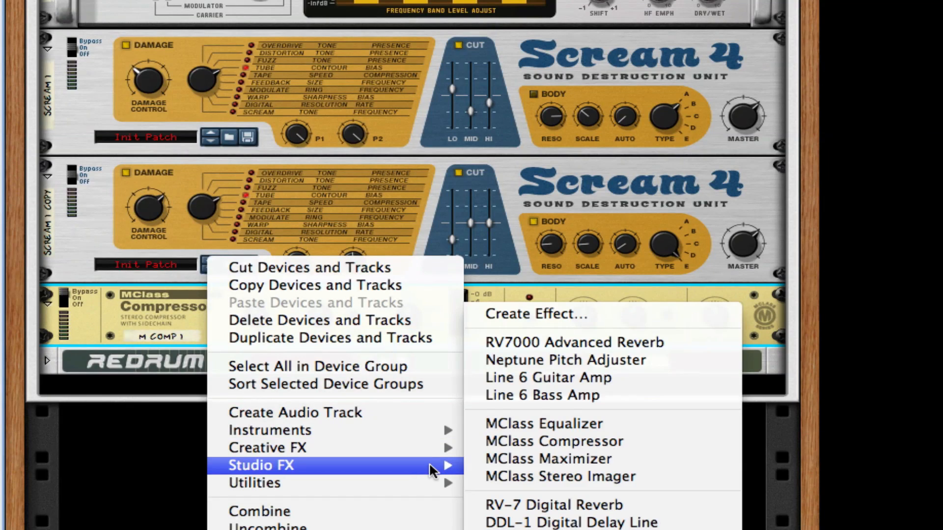
left_click(632, 423)
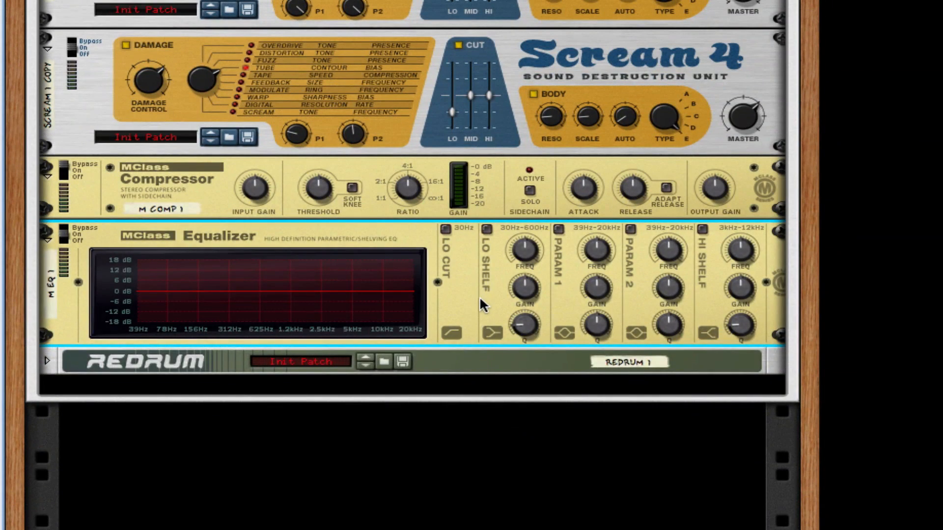
Step: Duplicate the MClass Equalizer directly below itself and wire the copy in stereo between the first equalizer and the Combinator
left_click_drag(479, 296, 483, 349)
key("Tab")
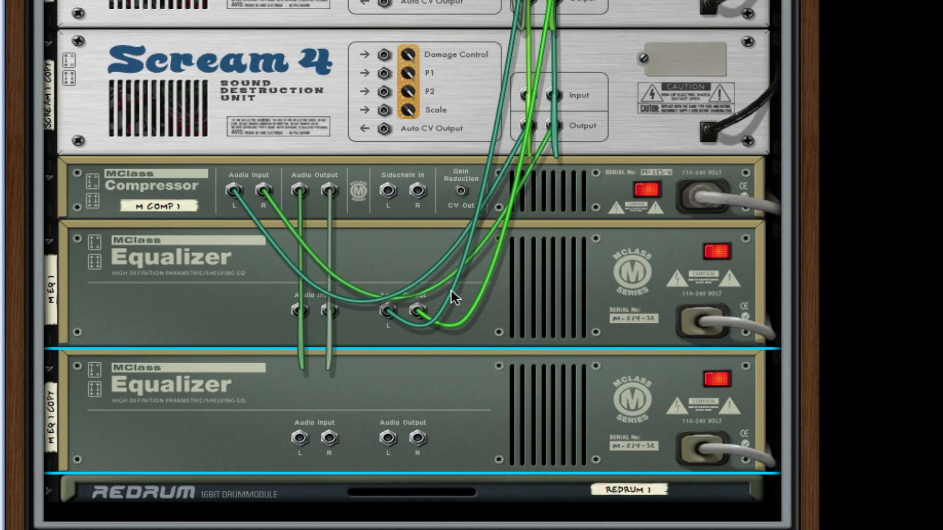
left_click_drag(387, 311, 301, 442)
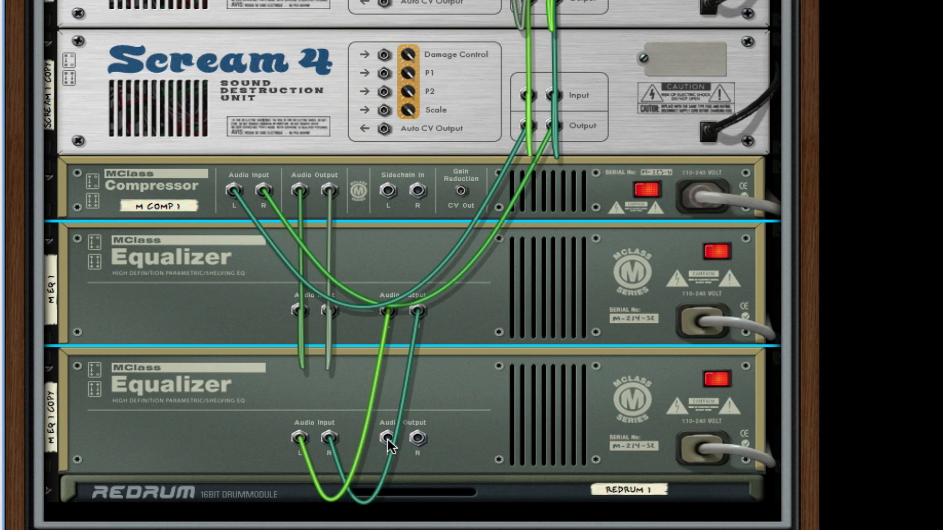
left_click_drag(389, 440, 562, 1)
scroll(543, 198, "down", 8)
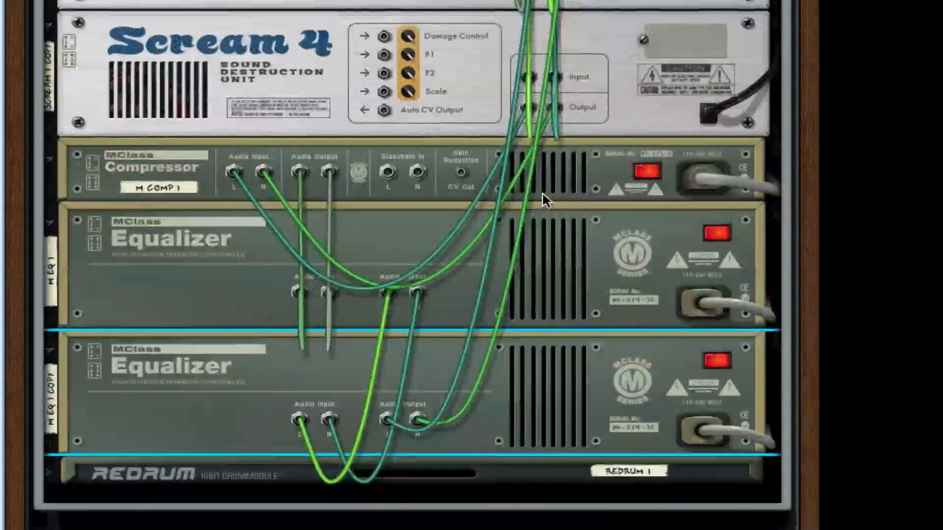
key("Tab")
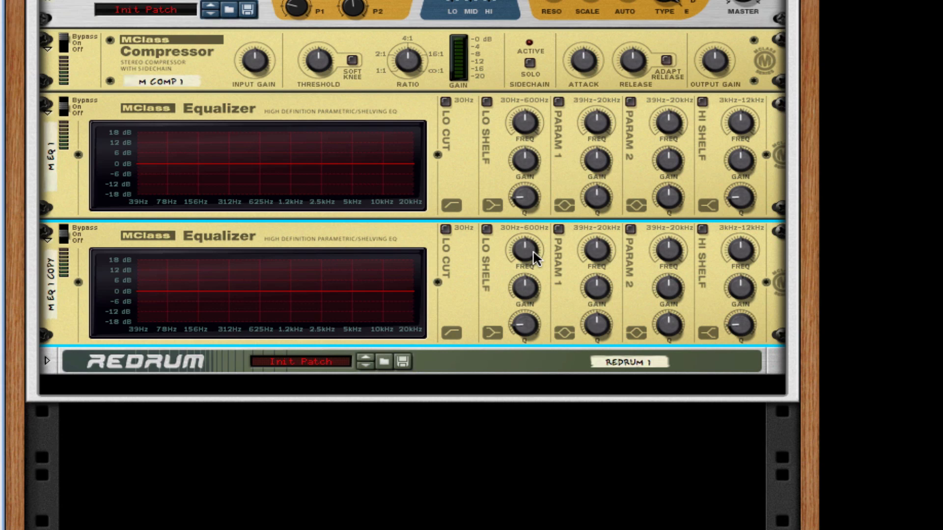
Step: Add an MClass Maximizer and a Line 6 Bass Amp below the second equalizer
right_click(480, 290)
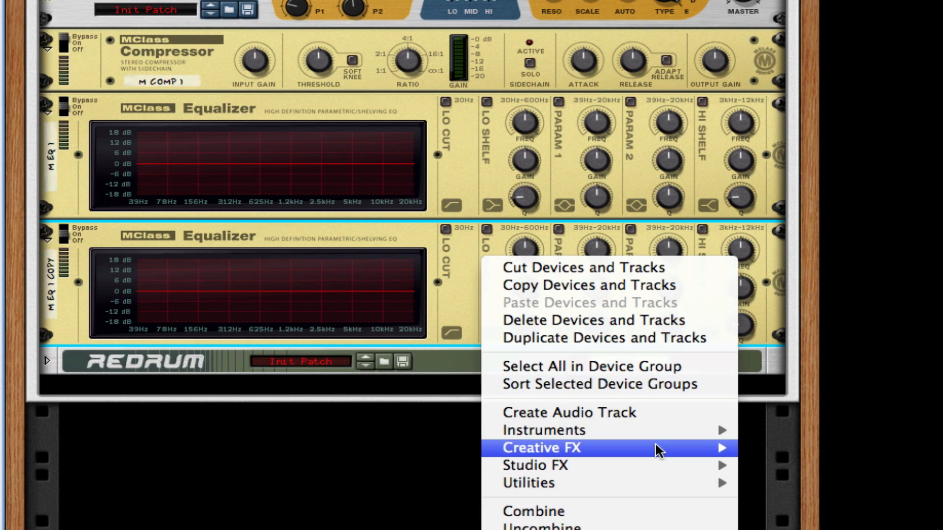
mouse_move(650, 464)
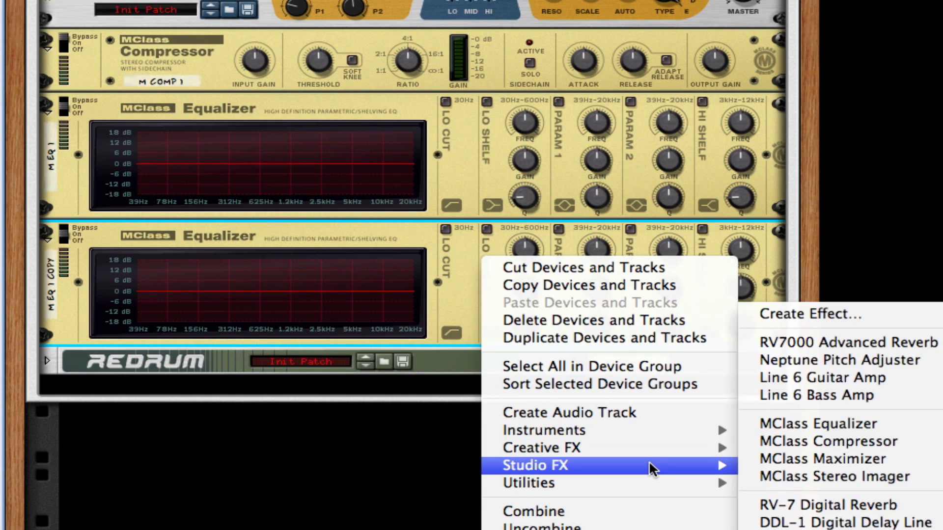
left_click(930, 458)
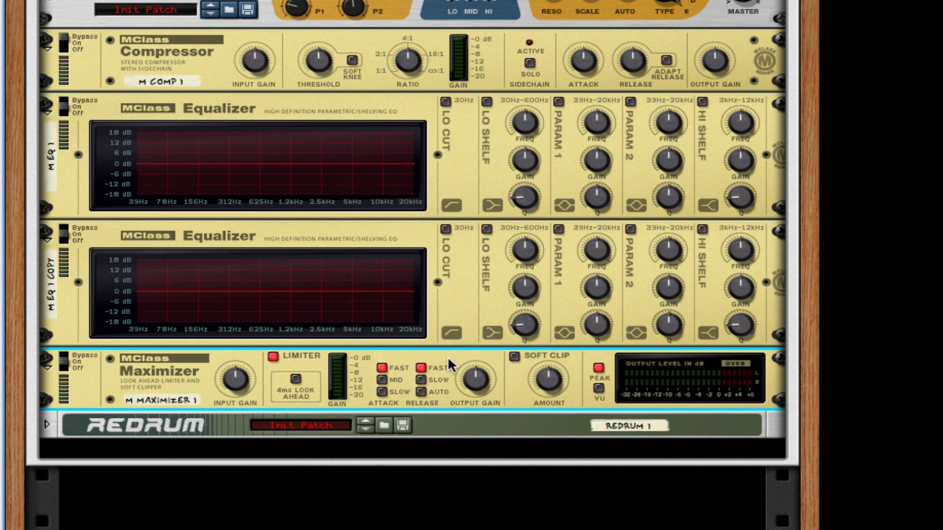
right_click(447, 356)
mouse_move(603, 466)
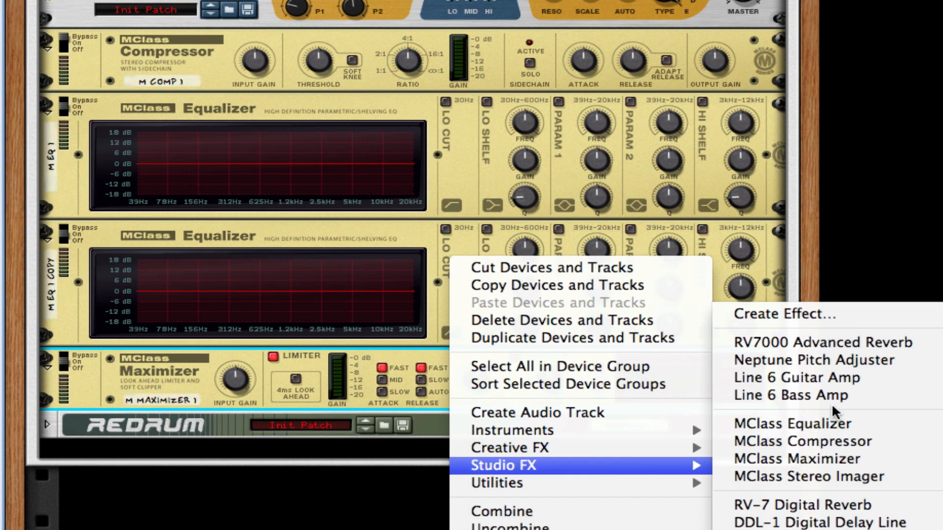
left_click(841, 395)
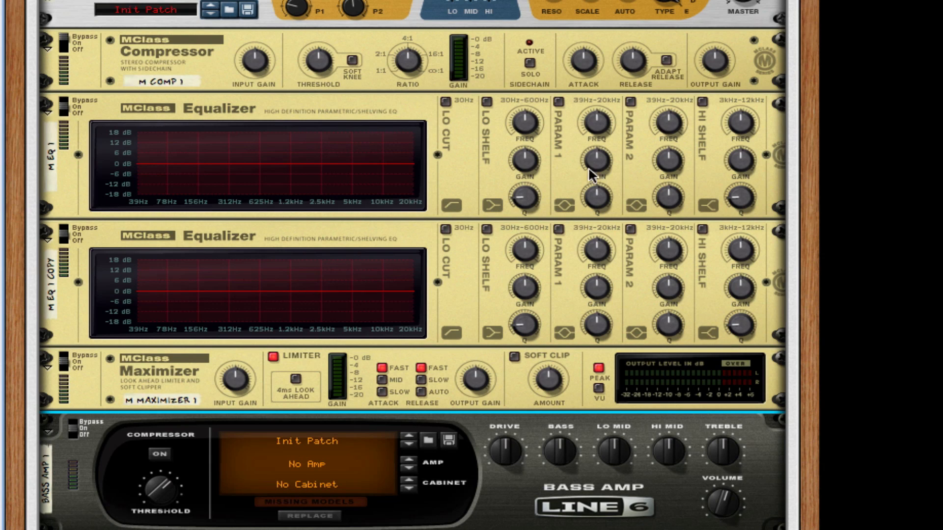
Step: Enable Lo Cut, Param 1, Param 2 and Hi Shelf on the first equalizer
left_click(443, 101)
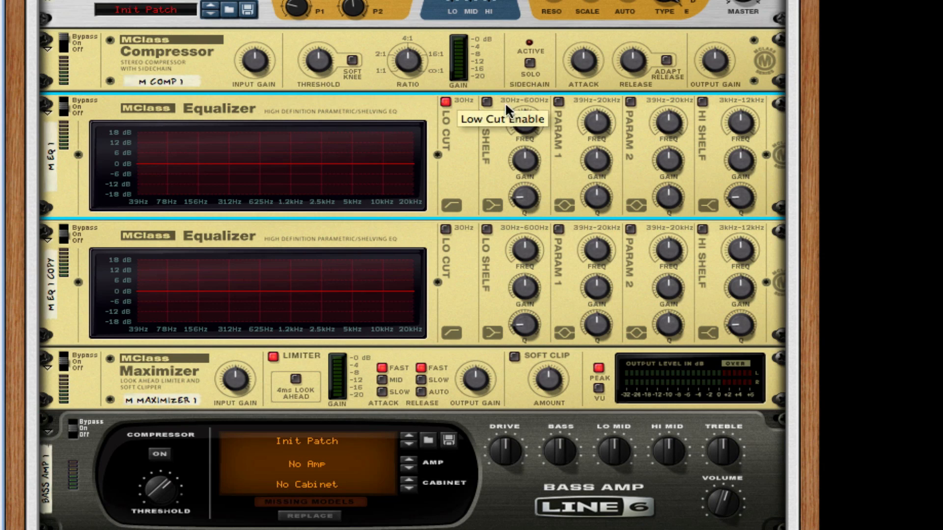
left_click(558, 102)
left_click(630, 102)
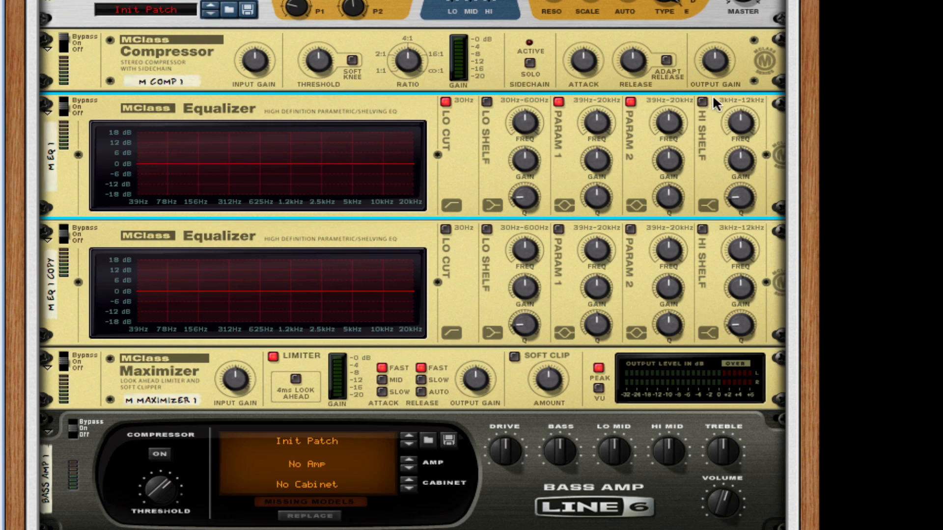
left_click(703, 101)
Step: Enable all five bands on the second equalizer: Lo Cut, Lo Shelf, Param 1, Param 2 and Hi Shelf
left_click(446, 229)
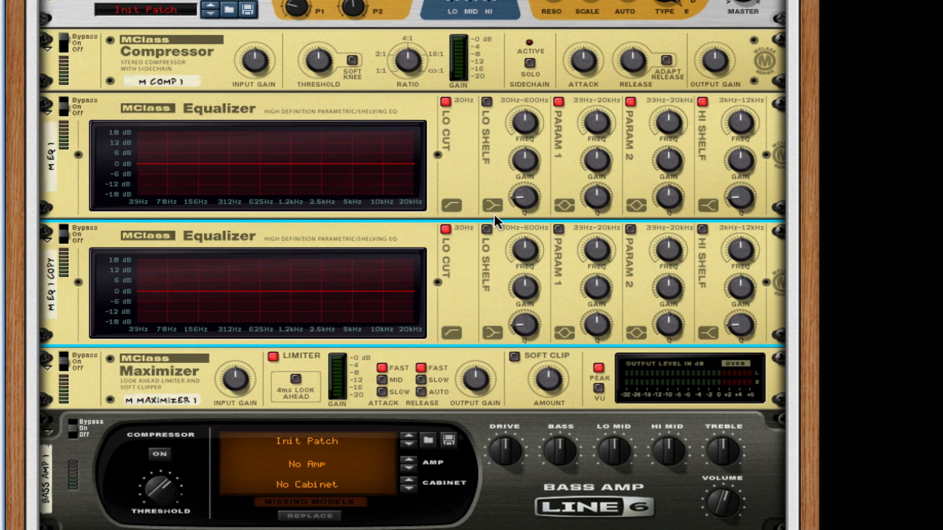
left_click(486, 229)
left_click(559, 229)
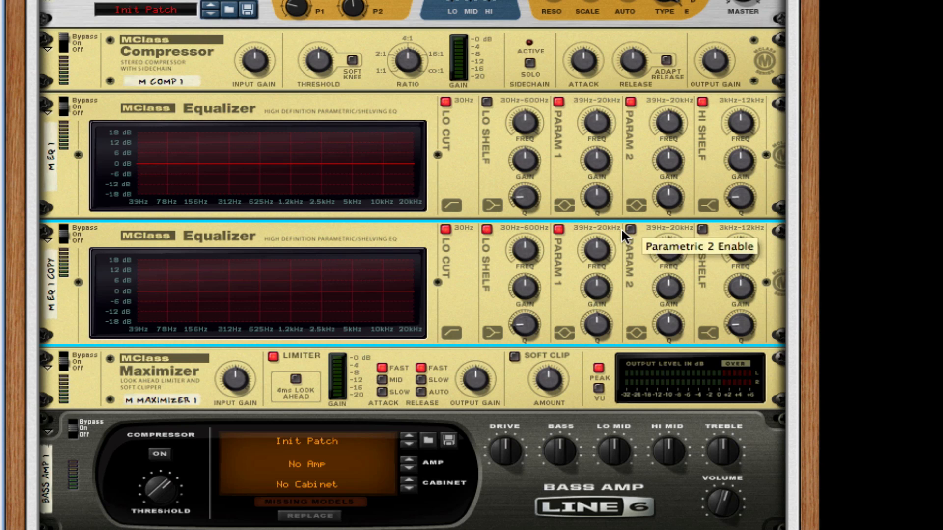
left_click(631, 229)
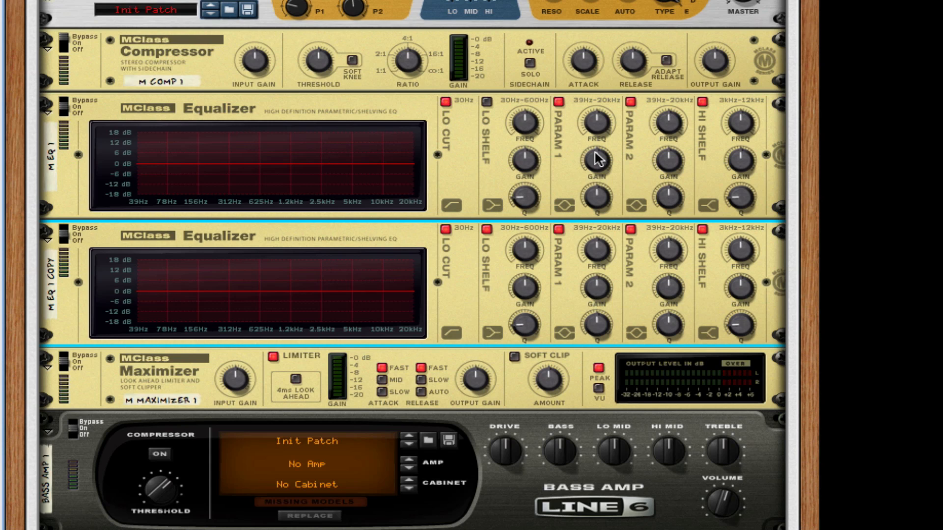
Step: On the first equalizer, set Param 1 to minimum gain, 104.0 Hz and maximum Q for a narrow low notch
left_click_drag(597, 160, 608, 201)
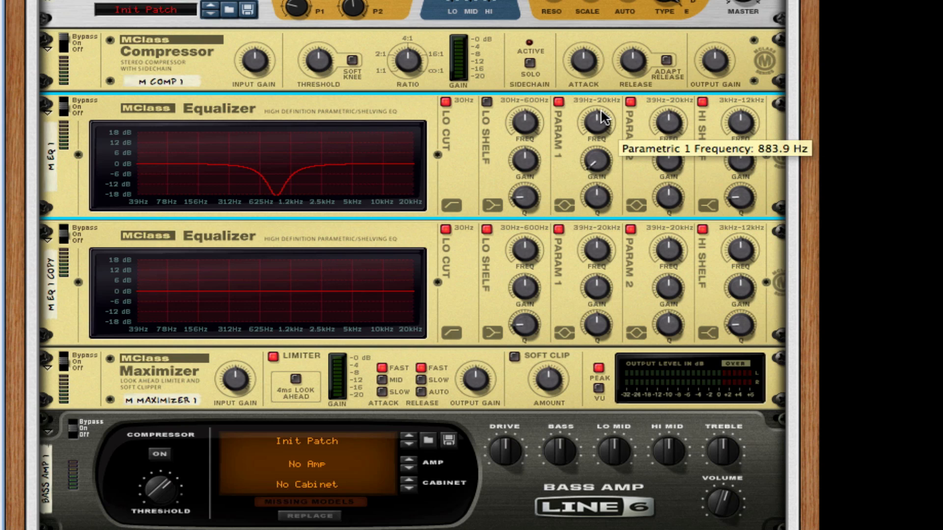
left_click_drag(601, 111, 602, 133)
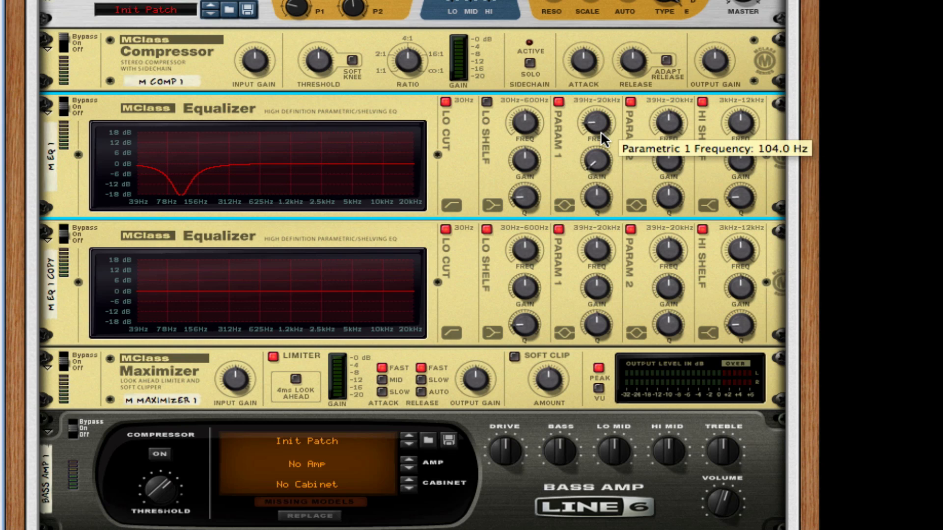
left_click_drag(600, 200, 602, 194)
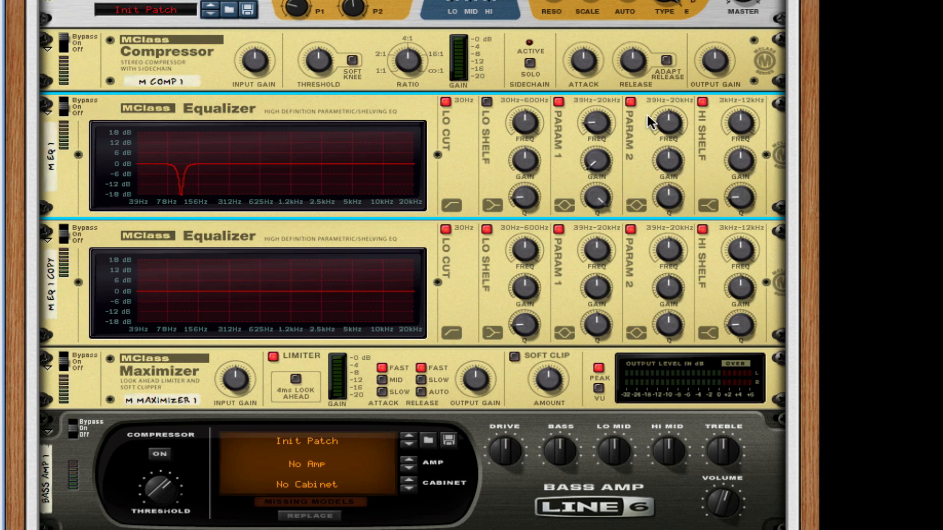
Step: On the first equalizer, raise the Param 2 frequency slightly above 2.5 kHz and set minimum gain with maximum Q
left_click_drag(663, 124, 663, 110)
left_click_drag(667, 148, 668, 290)
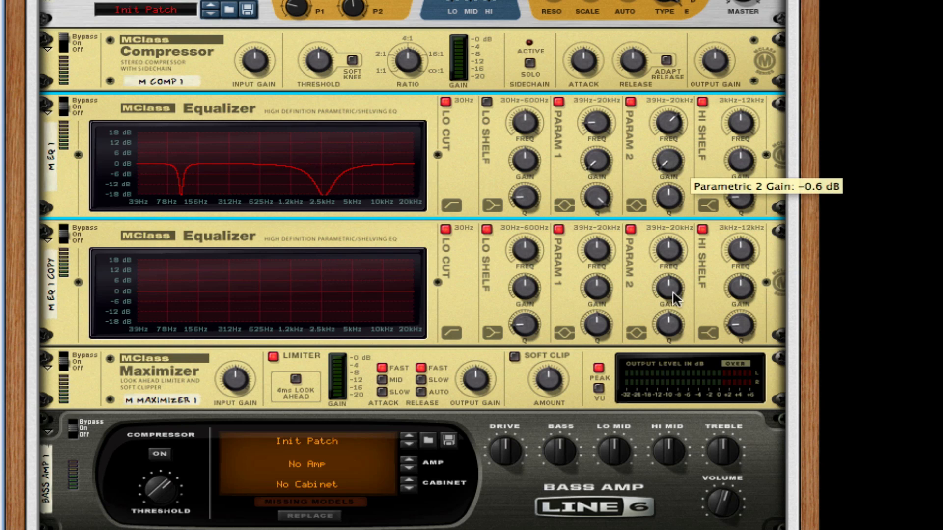
left_click_drag(667, 194, 720, 39)
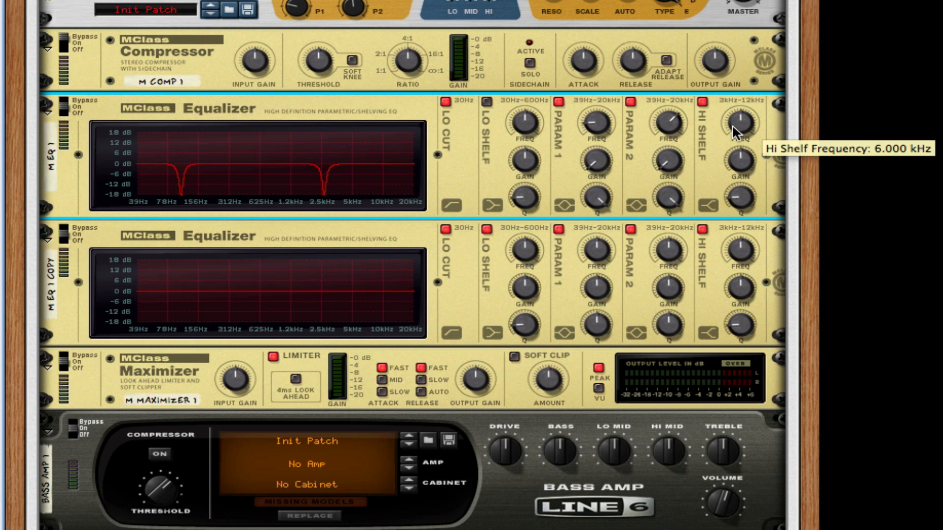
Step: On the first equalizer's Hi Shelf, lower the frequency to its 3 kHz minimum, slightly raise the gain, and increase Q
left_click_drag(734, 131, 724, 199)
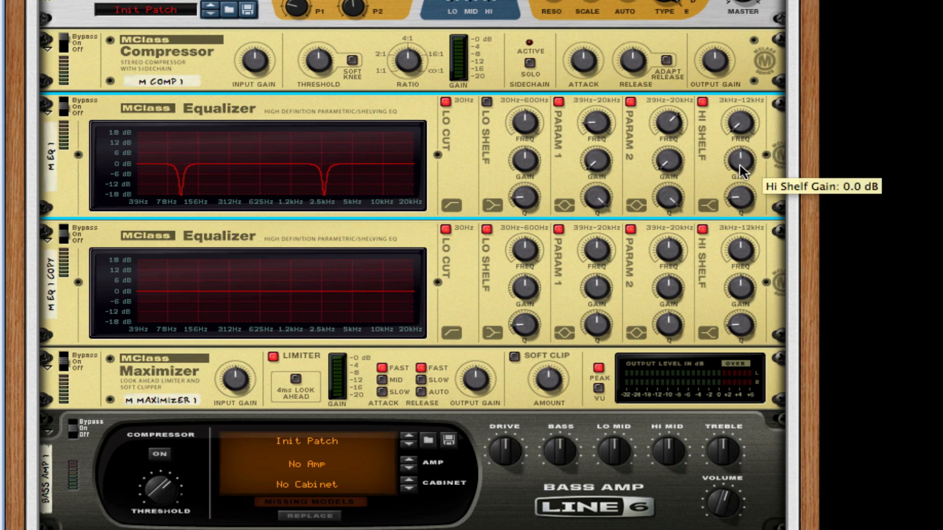
left_click_drag(740, 168, 743, 164)
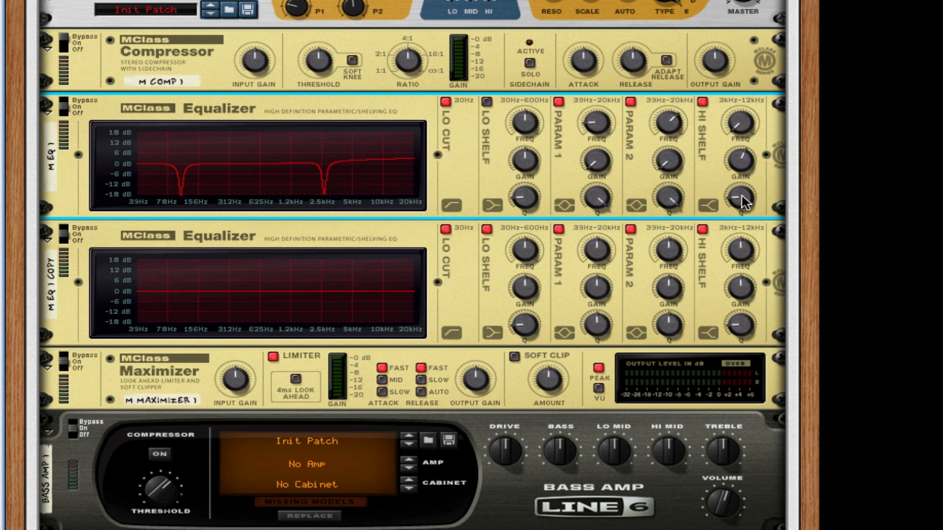
left_click_drag(744, 202, 745, 184)
scroll(530, 209, "down", 5)
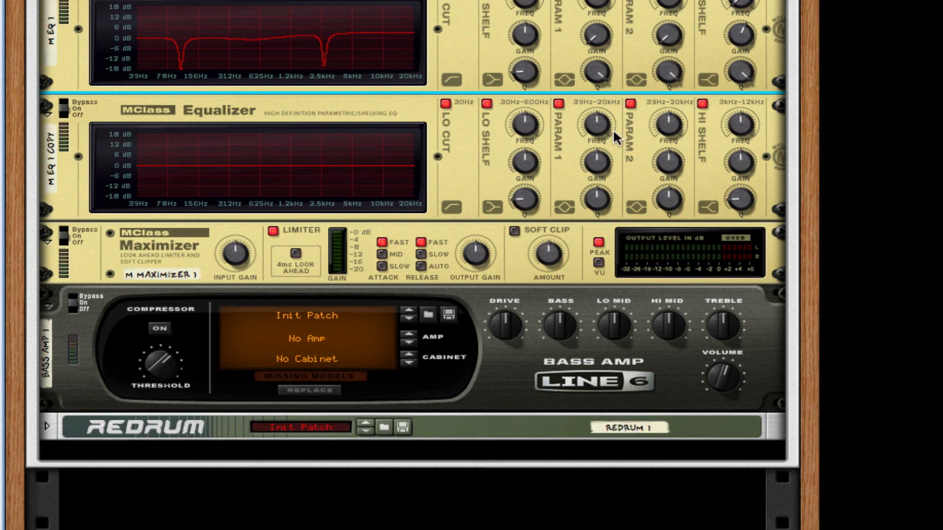
mouse_move(668, 134)
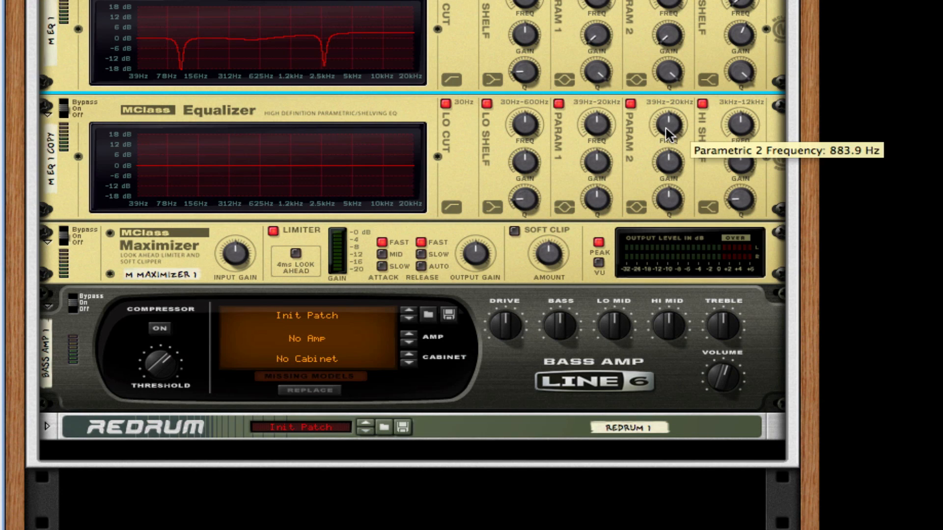
Step: On the second equalizer's Param 1, lower the frequency and gain to minimum and raise the Q
left_click_drag(596, 125, 597, 138)
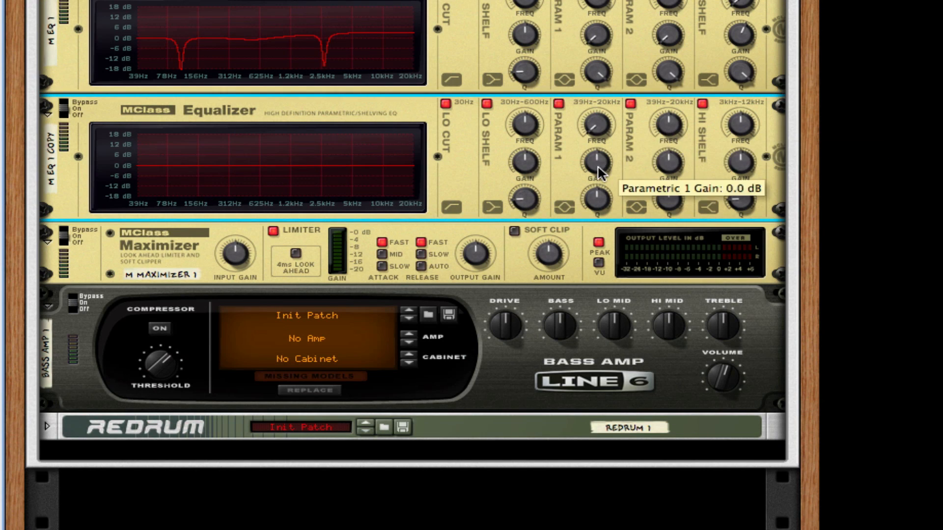
mouse_move(596, 127)
left_click_drag(596, 158, 602, 193)
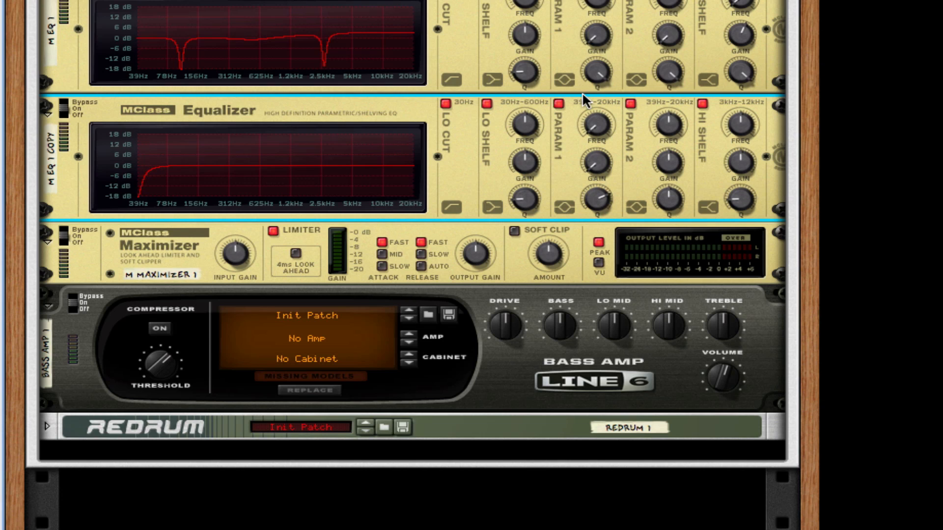
Step: On the second equalizer's Lo Shelf, raise the frequency and gain moderately and set Q to 2.00
mouse_move(527, 129)
left_click_drag(527, 128, 529, 125)
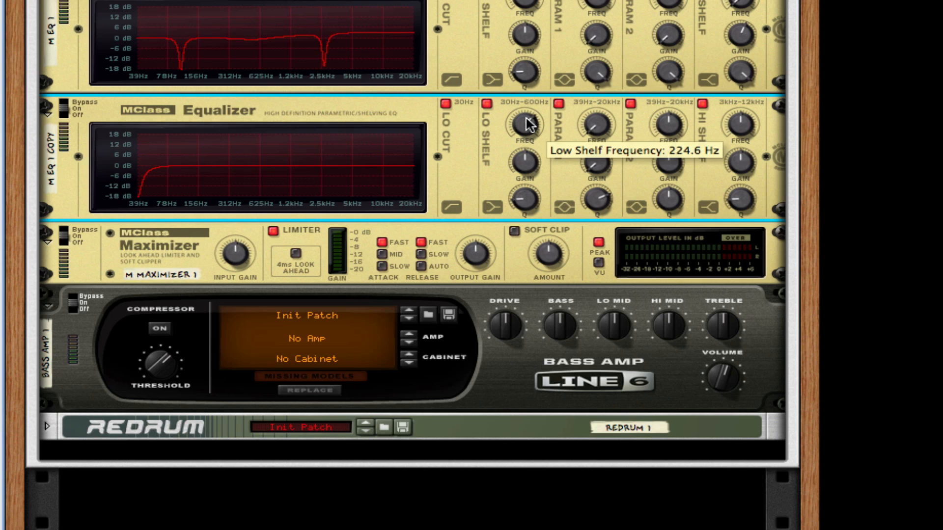
left_click_drag(526, 158, 529, 162)
left_click_drag(525, 199, 527, 194)
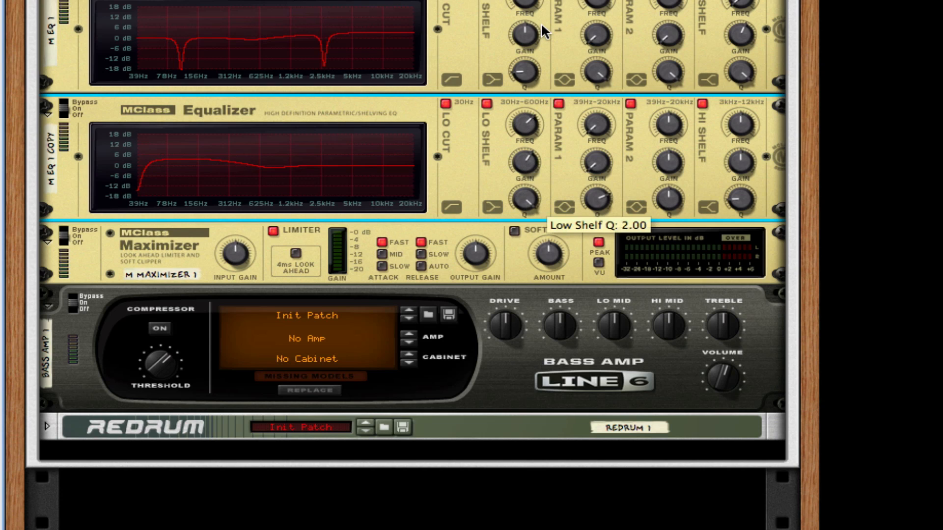
Step: On the second equalizer's Param 2, raise the frequency to about 5 kHz, set minimum gain and increase Q
mouse_move(756, 117)
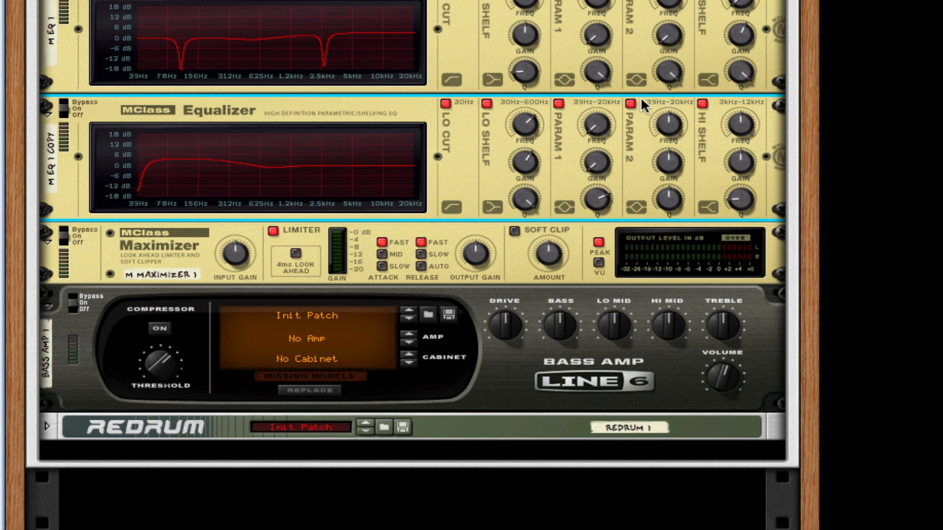
mouse_move(667, 117)
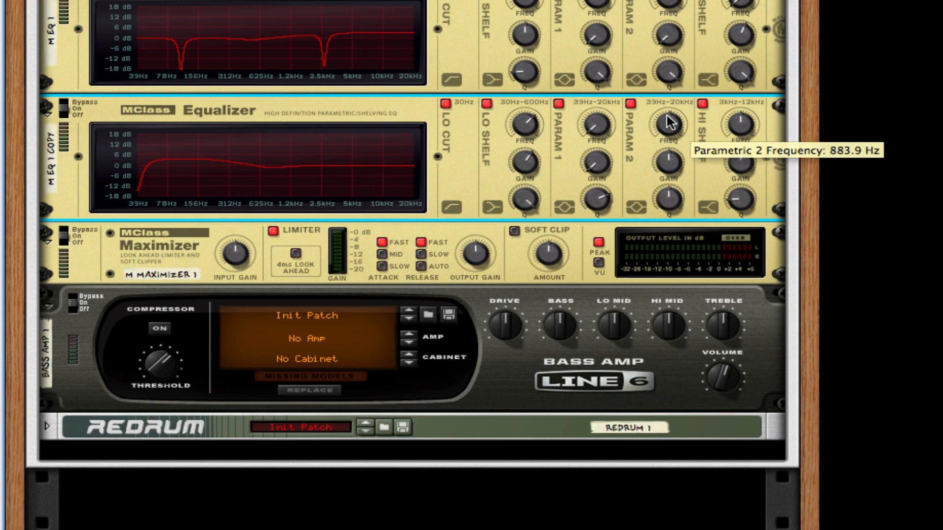
left_click_drag(667, 117, 667, 106)
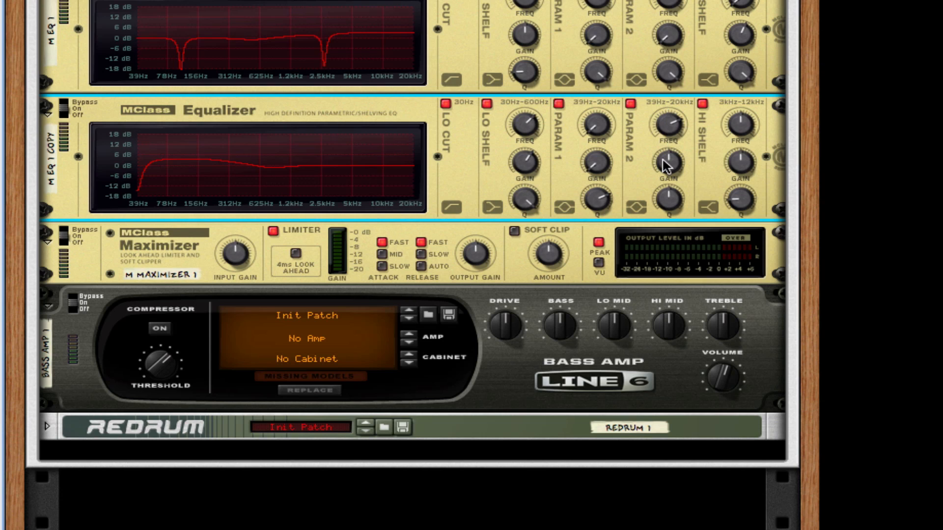
left_click_drag(664, 161, 645, 264)
left_click_drag(673, 197, 680, 180)
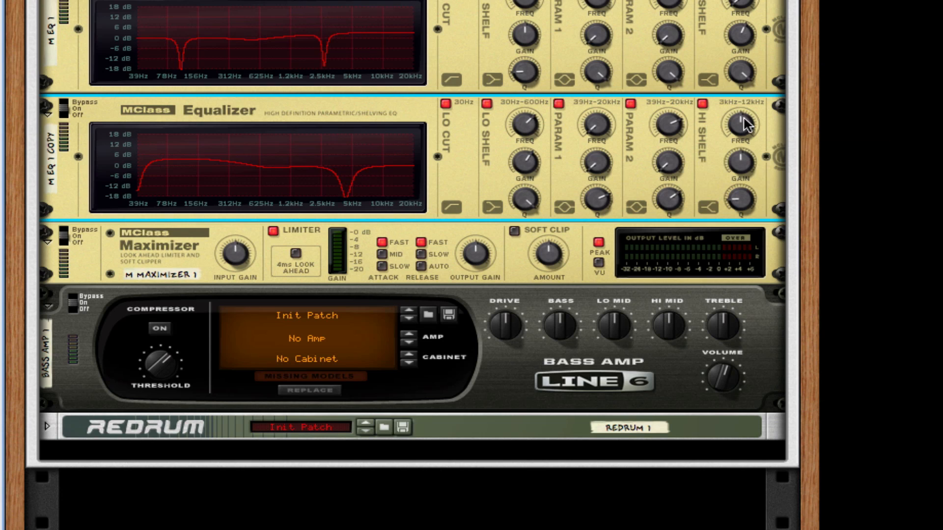
Step: On the second equalizer's Hi Shelf, raise the frequency to about 7.1 kHz, increase the gain, and set maximum Q
mouse_move(745, 125)
left_click_drag(745, 124, 747, 121)
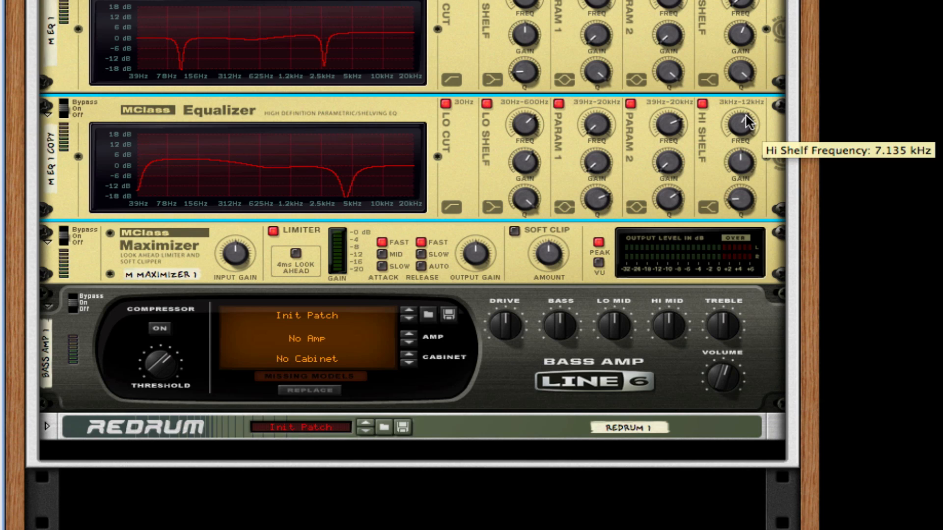
left_click_drag(736, 162, 737, 160)
left_click_drag(741, 199, 778, 39)
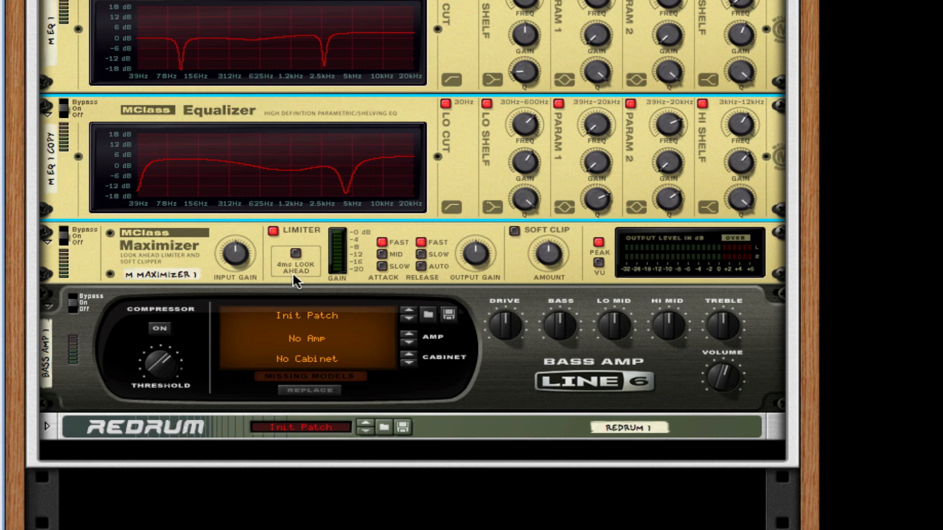
Step: On the MClass Maximizer, disable the limiter, set release to Auto, and enable Soft Clip at its maximum amount
left_click(274, 230)
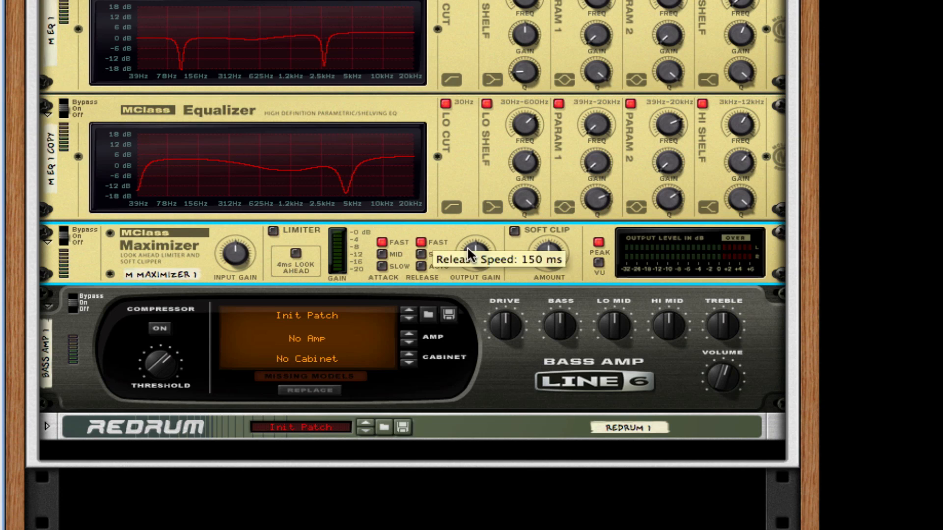
left_click(423, 265)
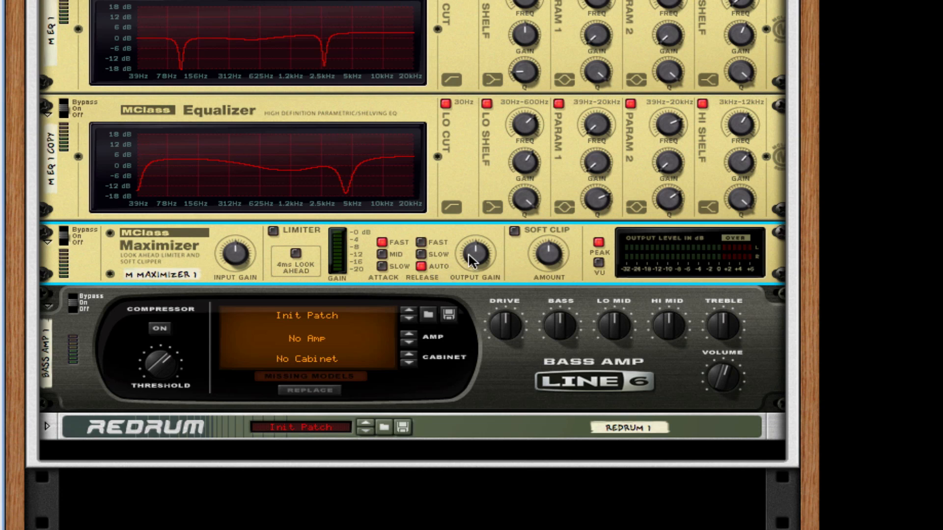
left_click(515, 230)
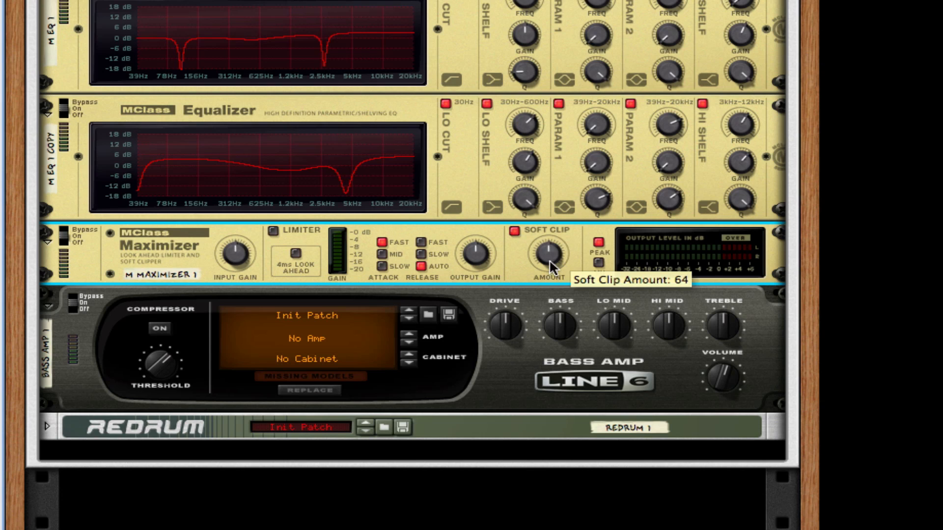
left_click_drag(549, 259, 545, 130)
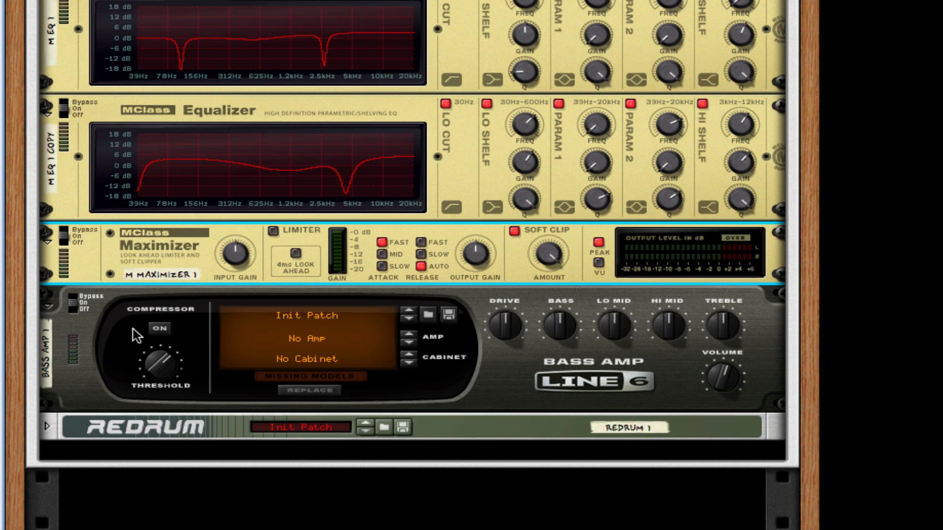
Step: Turn on the bass amp's compressor, audition the patch, and stop playback
left_click(157, 328)
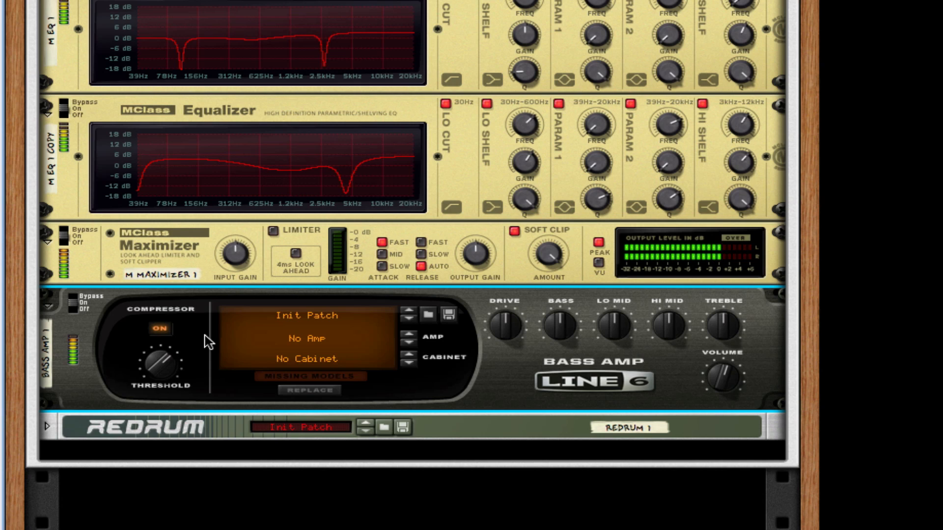
key("space")
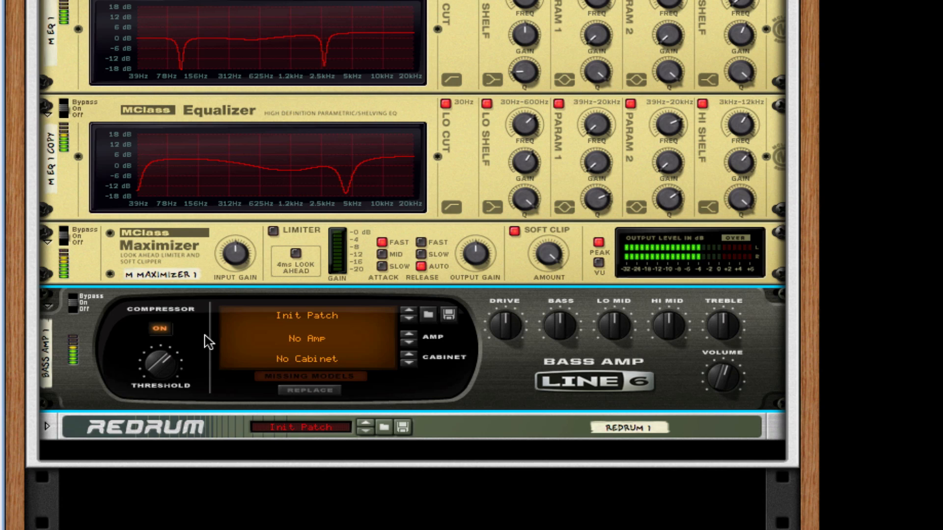
Step: Move the Redrum up between the MClass Compressor and the first equalizer, and unfold it
scroll(453, 290, "down", 3)
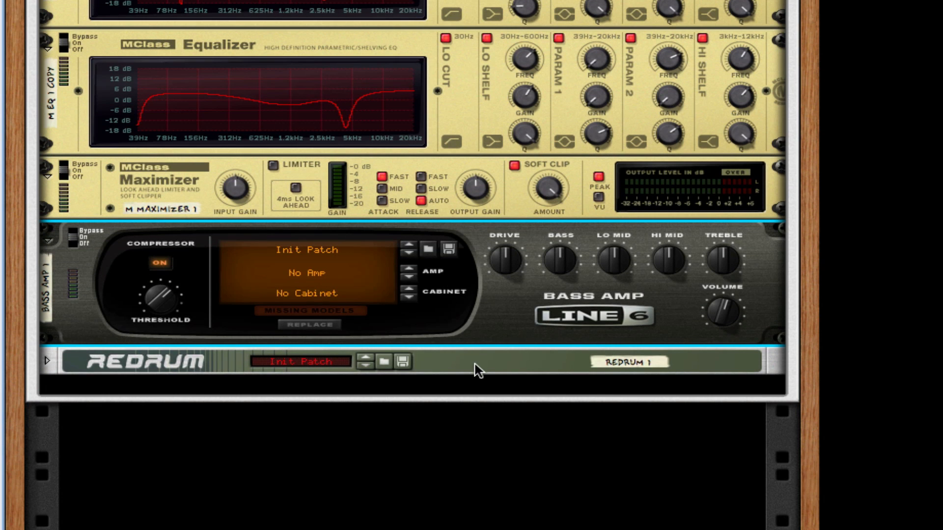
left_click(478, 369)
left_click_drag(478, 369, 471, 3)
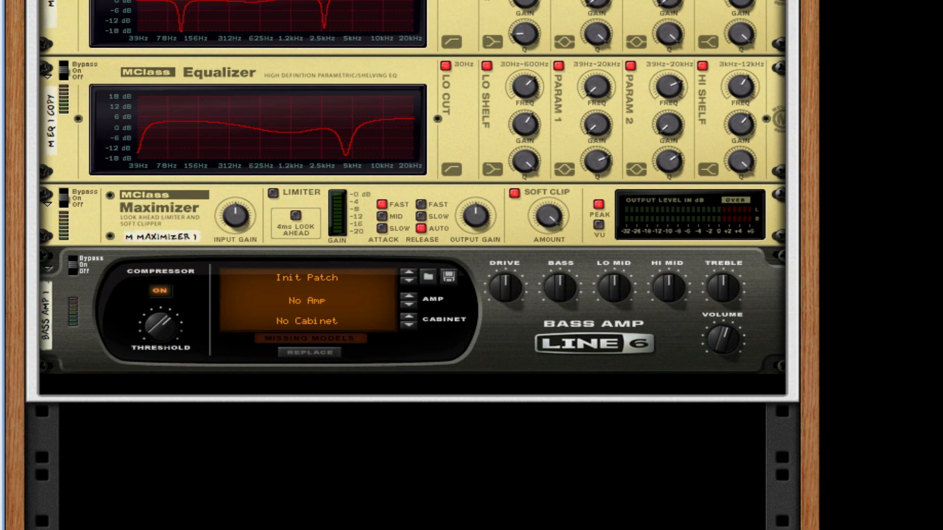
scroll(453, 275, "up", 6)
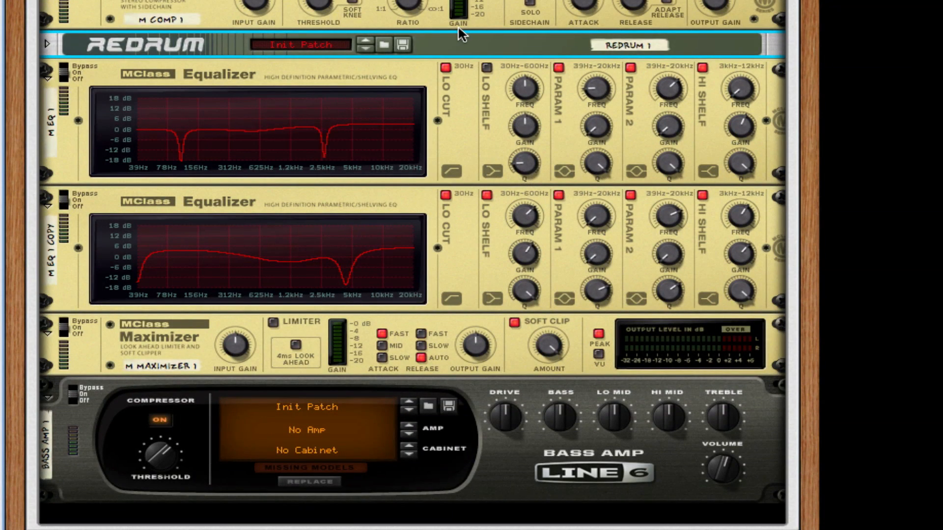
key("Tab")
key("Tab")
left_click(45, 44)
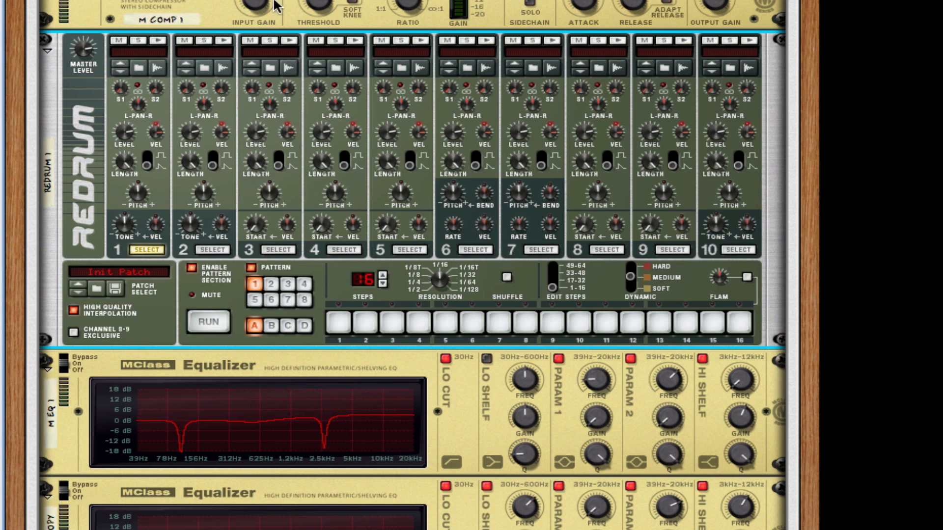
Step: Load Bd_Air_TSB.aiff from the Factory Sound Bank's Kong bass drum samples into Redrum channel 1
left_click(139, 67)
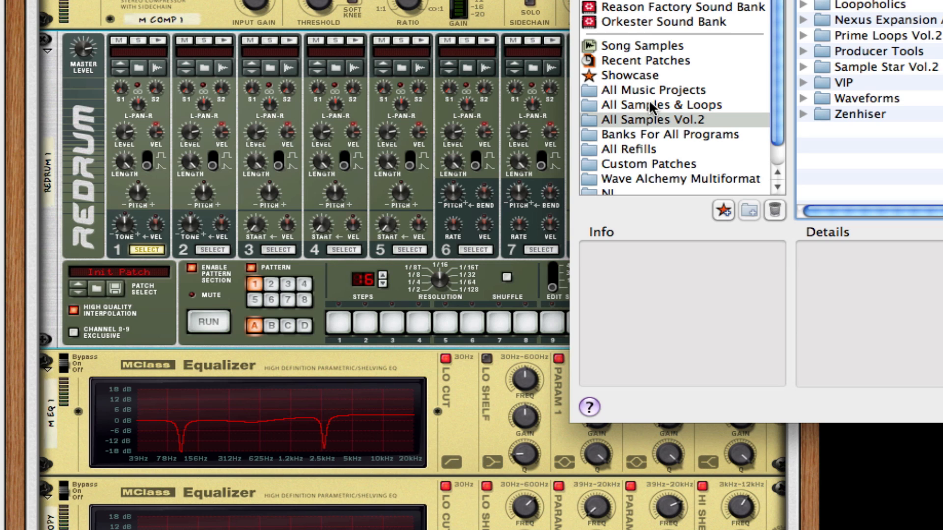
left_click(636, 7)
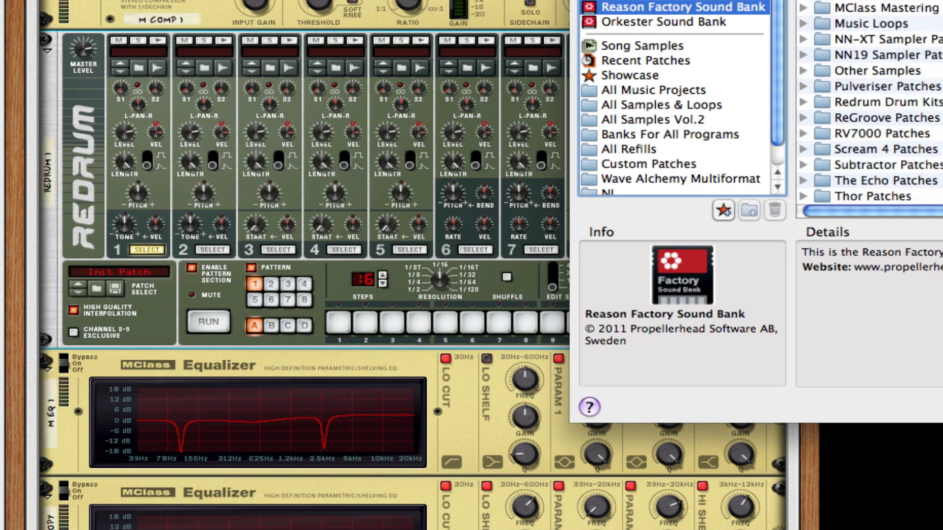
scroll(869, 103, "up", 5)
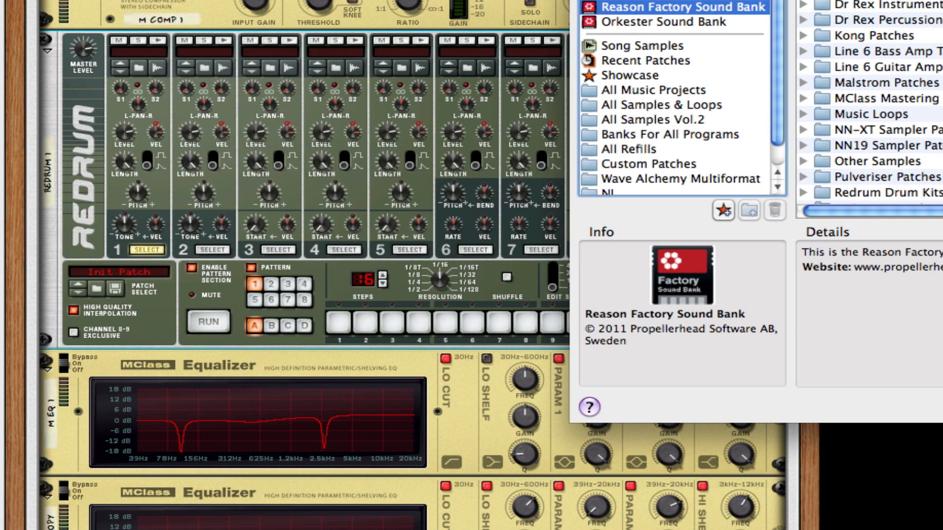
left_click(804, 36)
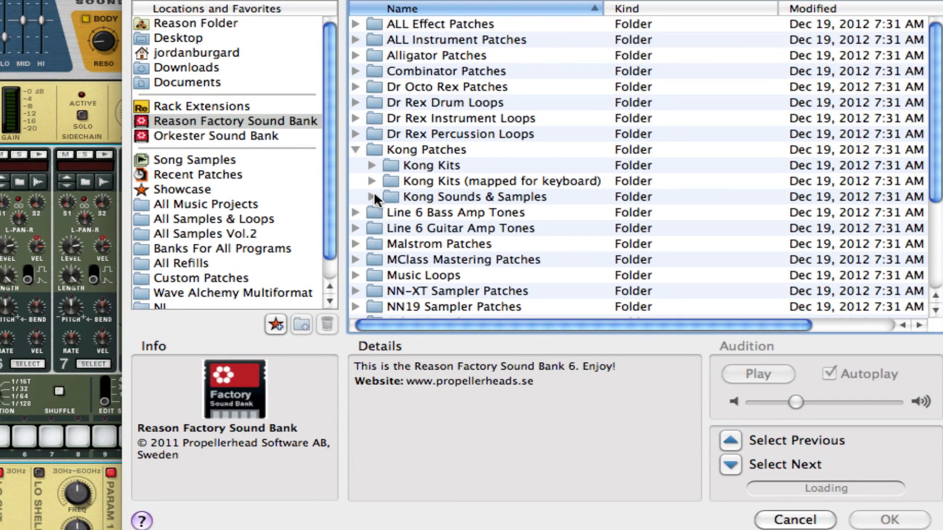
left_click(372, 197)
left_click(388, 139)
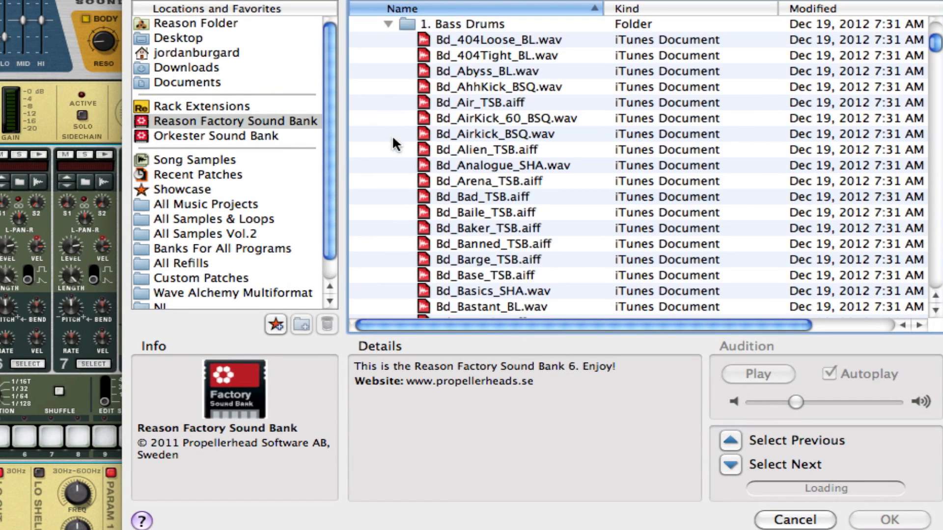
left_click(454, 153)
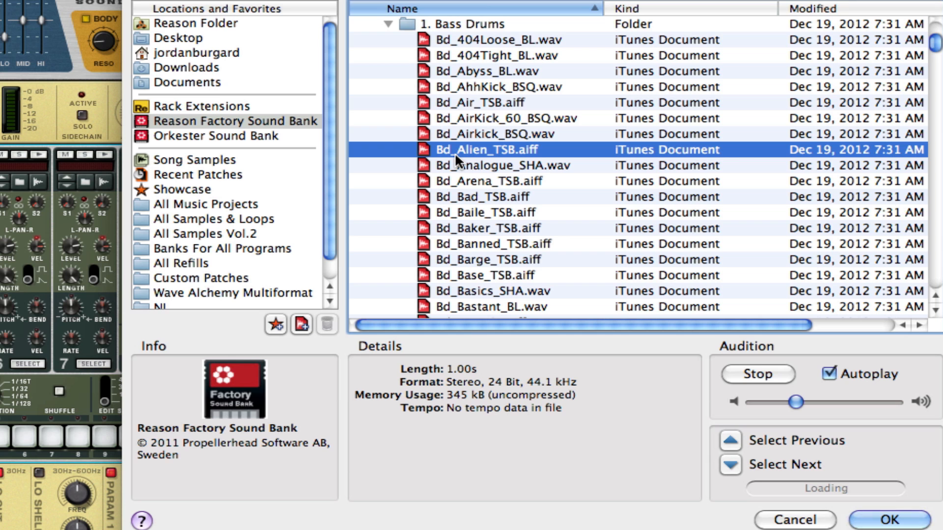
left_click(468, 101)
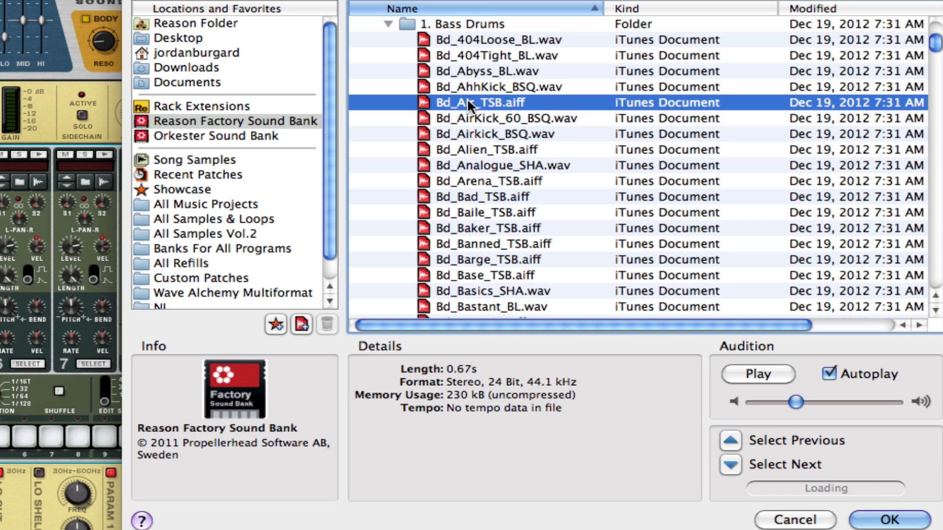
left_click(889, 521)
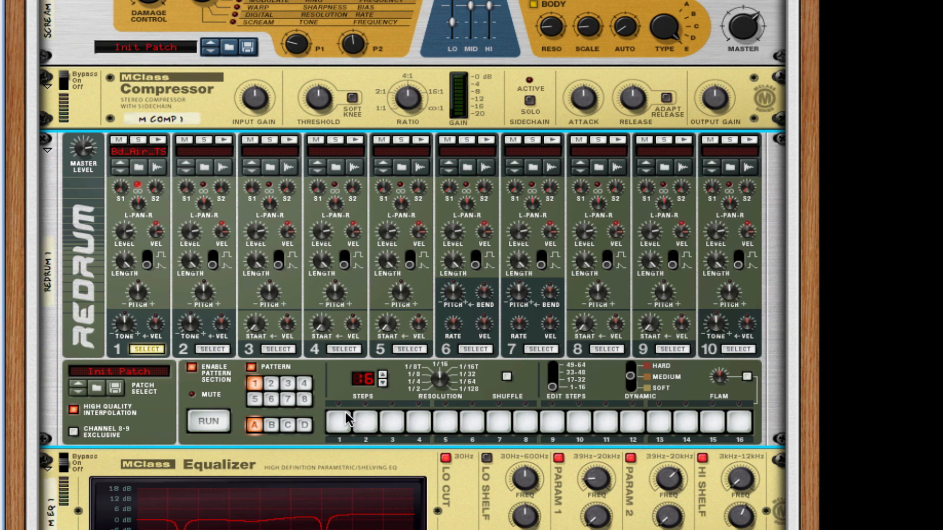
Step: Program Redrum channel 1 with hits on steps 1, 5, 9 and 13, and run the pattern
left_click(338, 424)
left_click(446, 423)
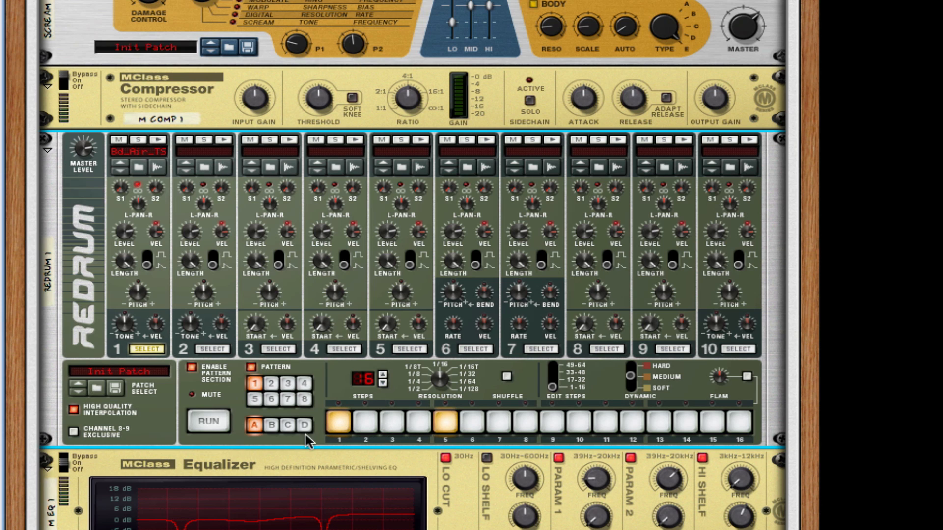
left_click(552, 423)
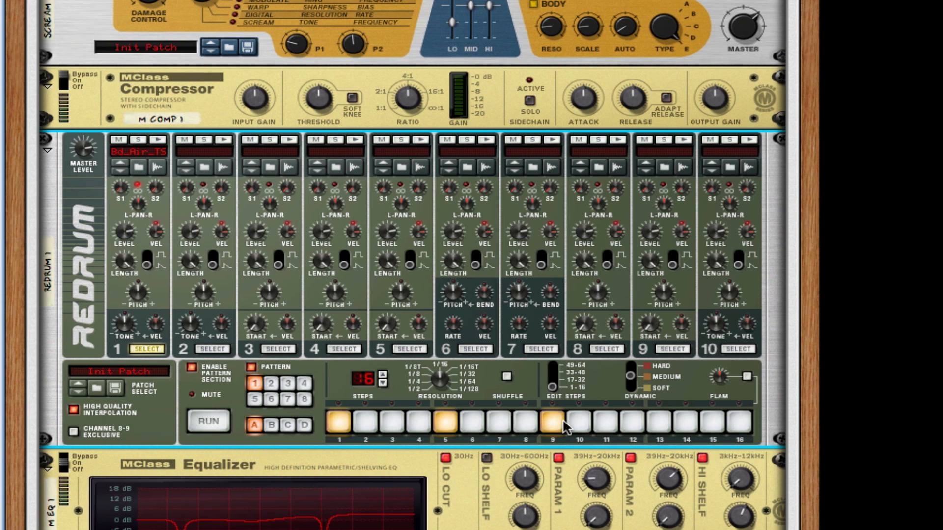
left_click(658, 423)
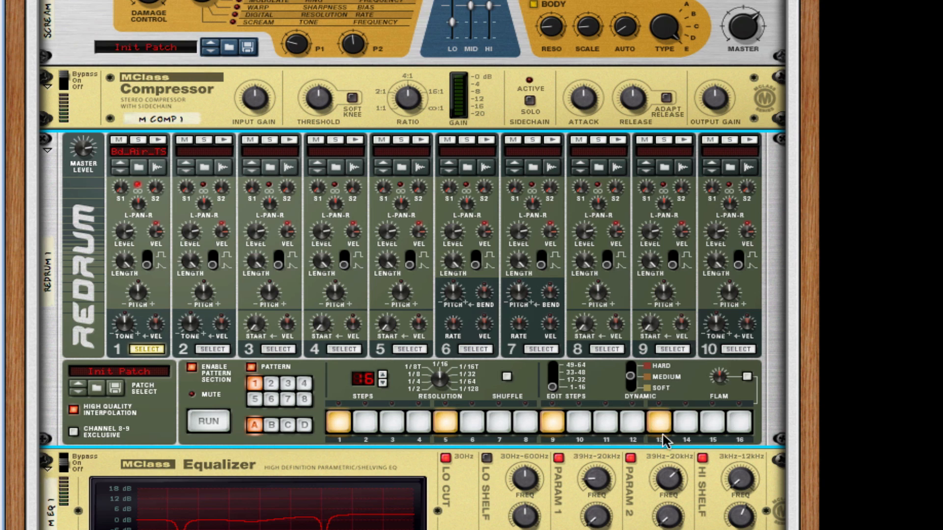
left_click(209, 421)
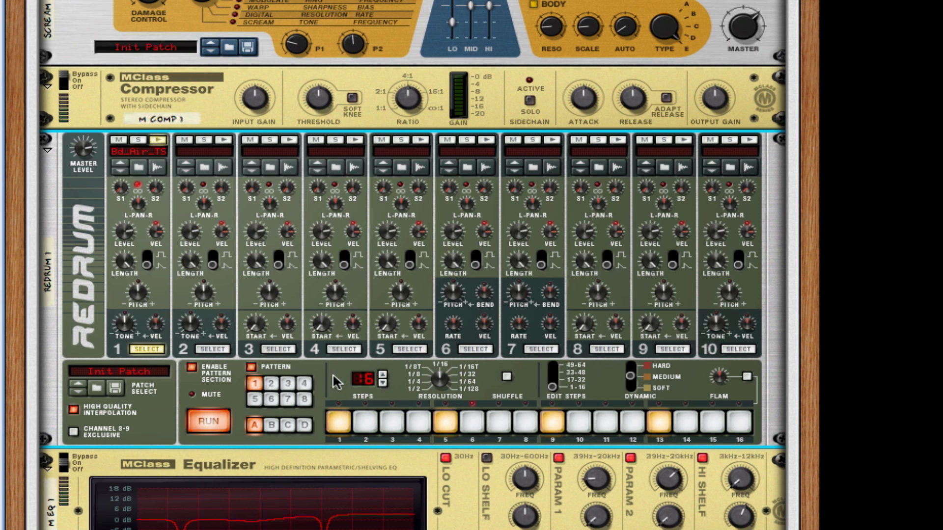
Step: Route the Redrum's kick output into the MClass Compressor's left sidechain input on the rack's rear
key("Tab")
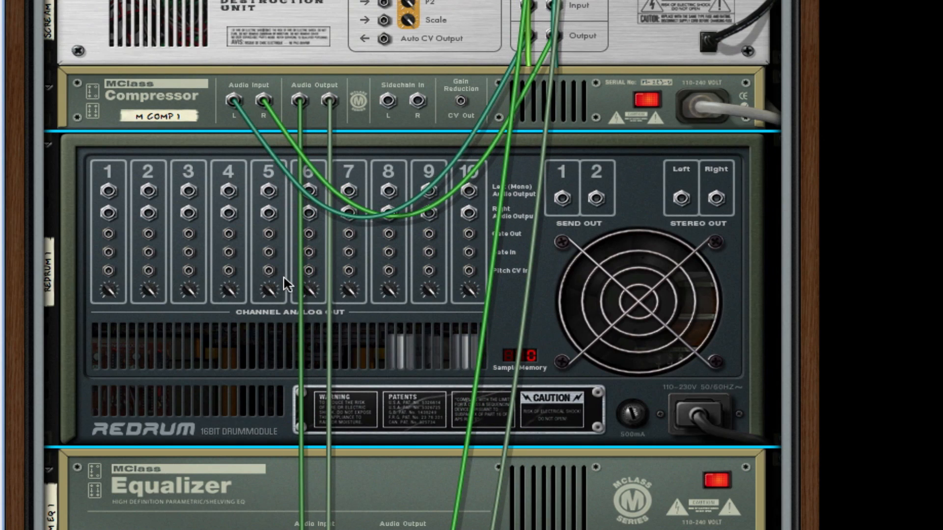
left_click_drag(229, 189, 388, 100)
key("Tab")
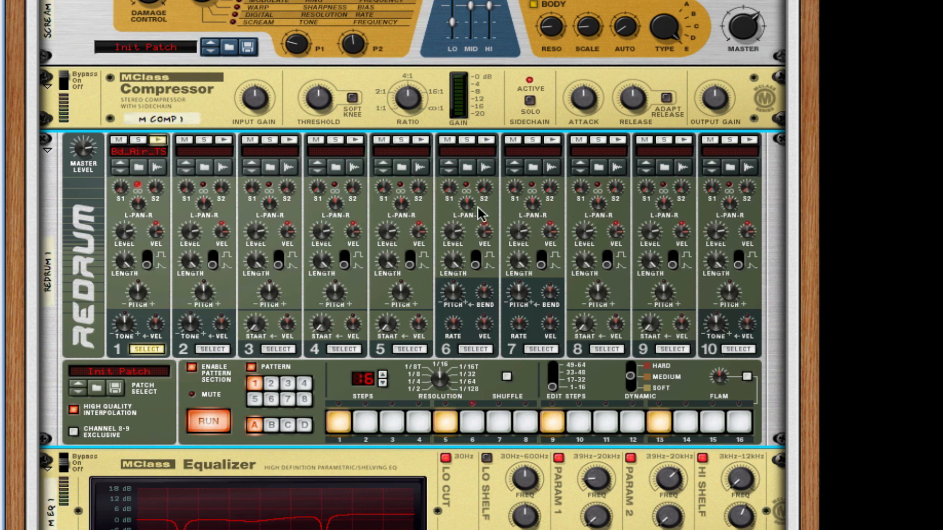
Step: Set the MClass Compressor's ratio to 16.8:1 and attack to 1 ms, lower its threshold, and lengthen its release
left_click(410, 97)
mouse_move(410, 98)
left_mouse_down()
mouse_move(409, 74)
mouse_move(409, 101)
left_mouse_up()
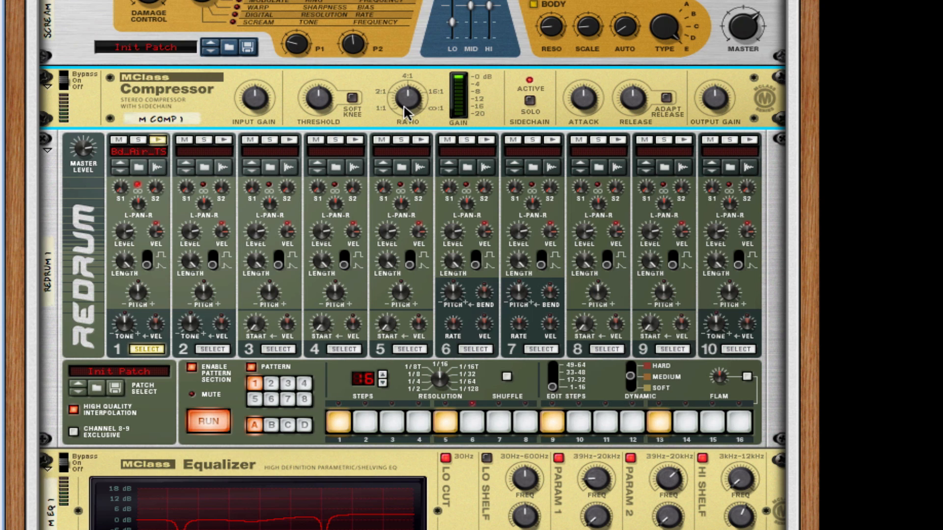
left_click_drag(408, 114, 405, 97)
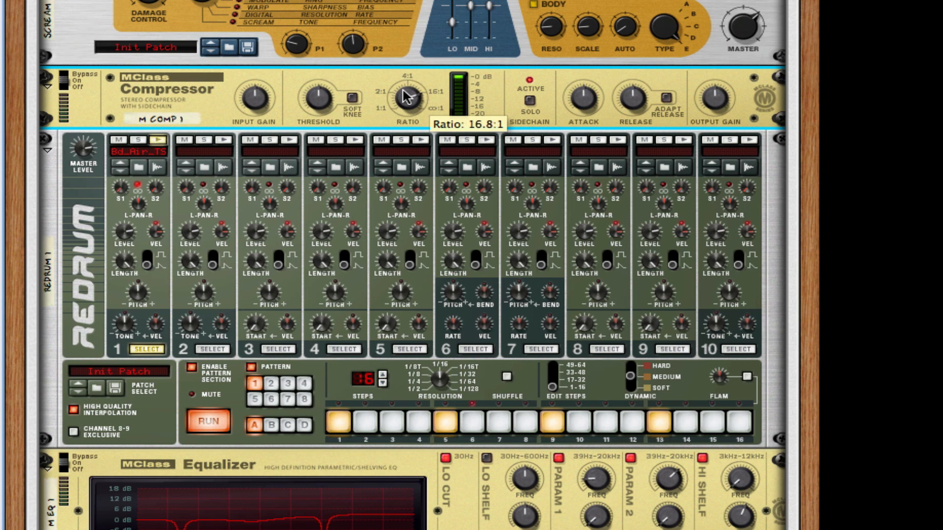
left_click_drag(317, 96, 315, 116)
left_click_drag(583, 103, 589, 192)
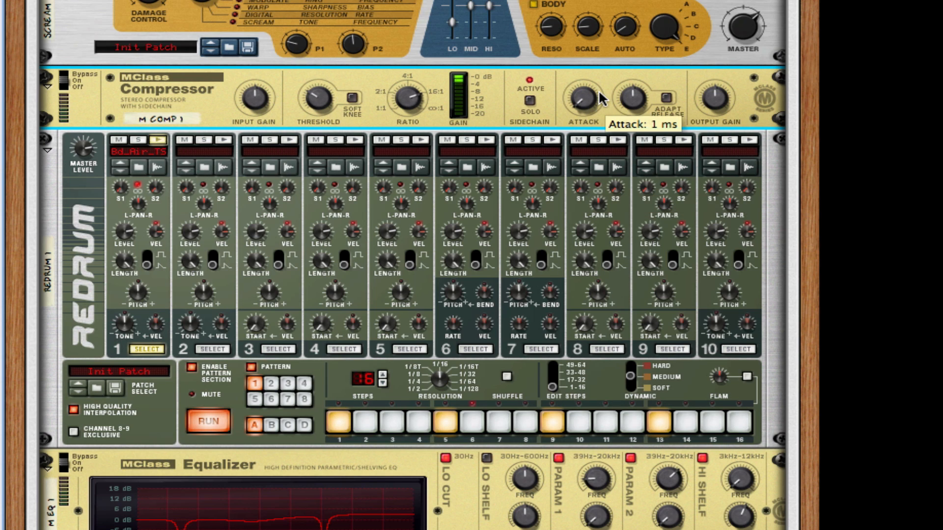
scroll(644, 101, "up", 3)
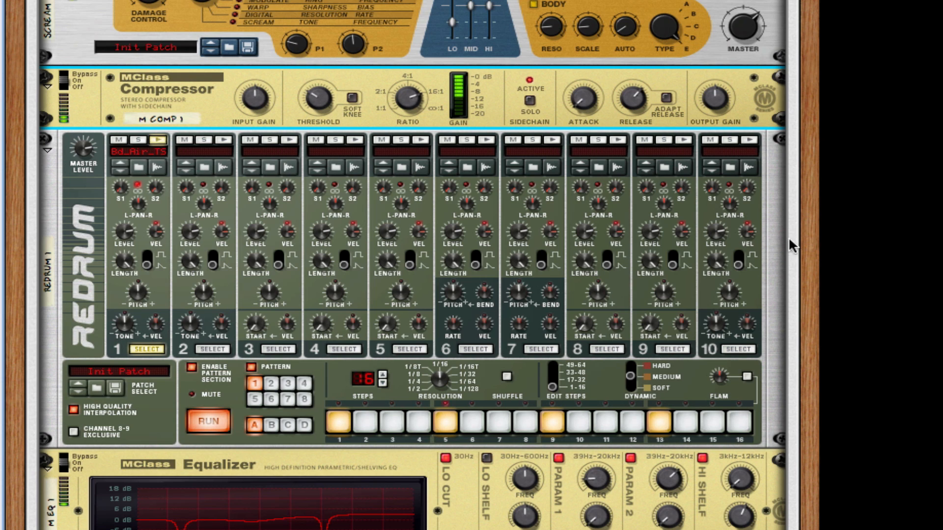
Step: Clear the kick hits on steps 1, 5, 9 and 13 of Redrum channel 1
scroll(599, 317, "down", 1)
scroll(599, 317, "down", 3)
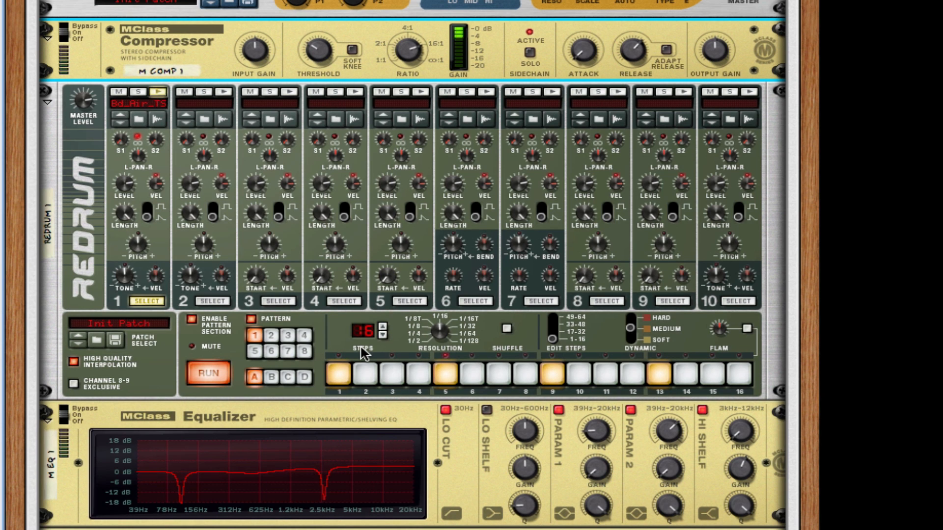
left_click(339, 374)
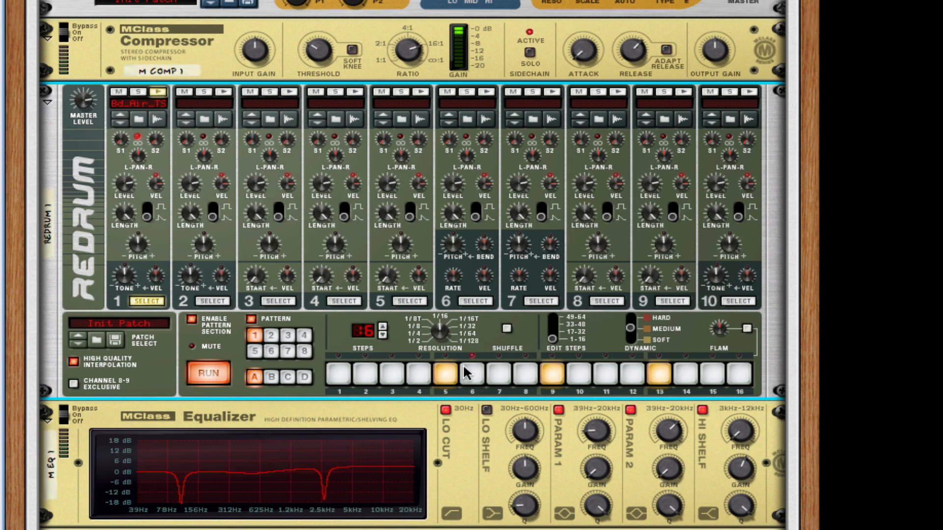
left_click(445, 375)
left_click(552, 375)
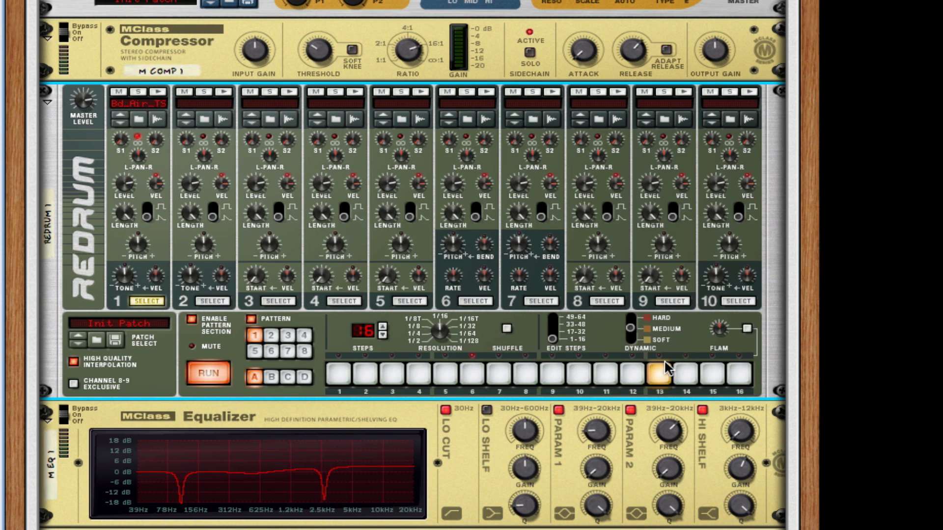
left_click(658, 375)
Step: Program Redrum channel 1 with syncopated hits on steps 2, 6, 10, 11 and 14, and stop the pattern
left_click(370, 368)
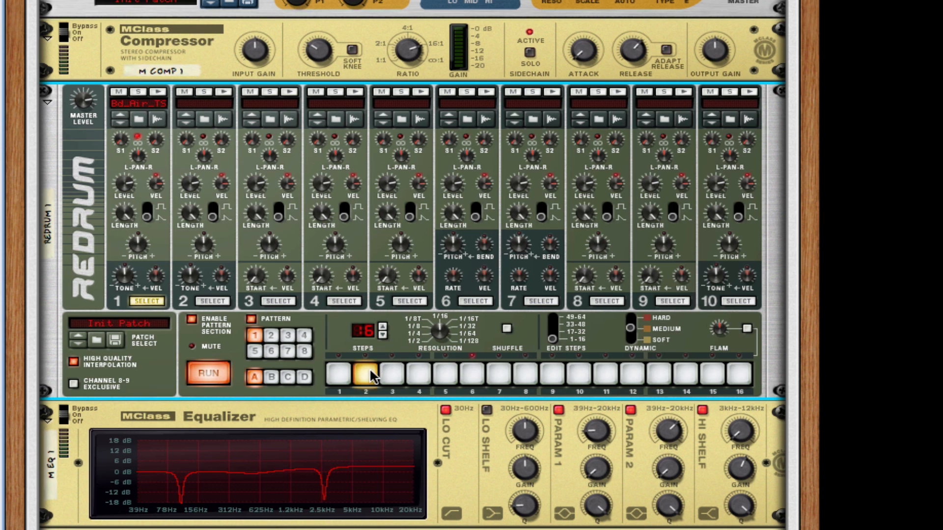
left_click(480, 375)
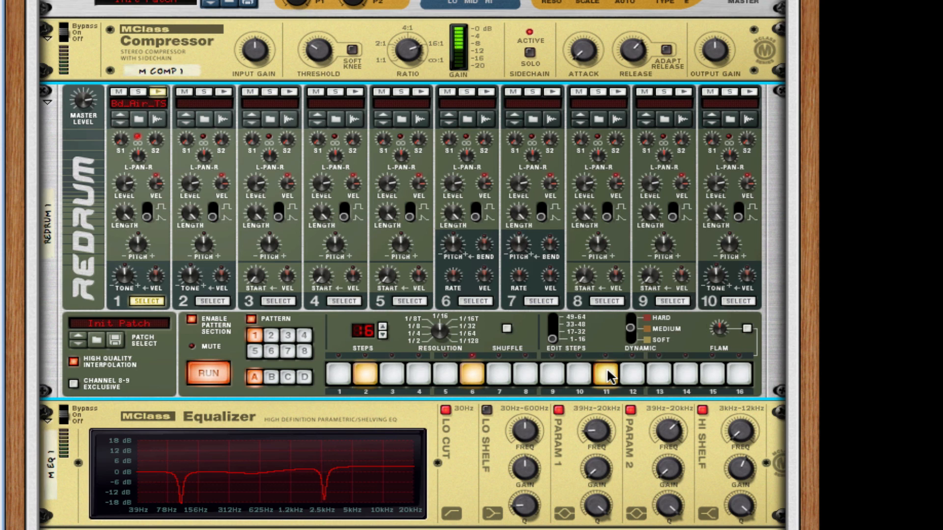
left_click(687, 377)
left_click(595, 375)
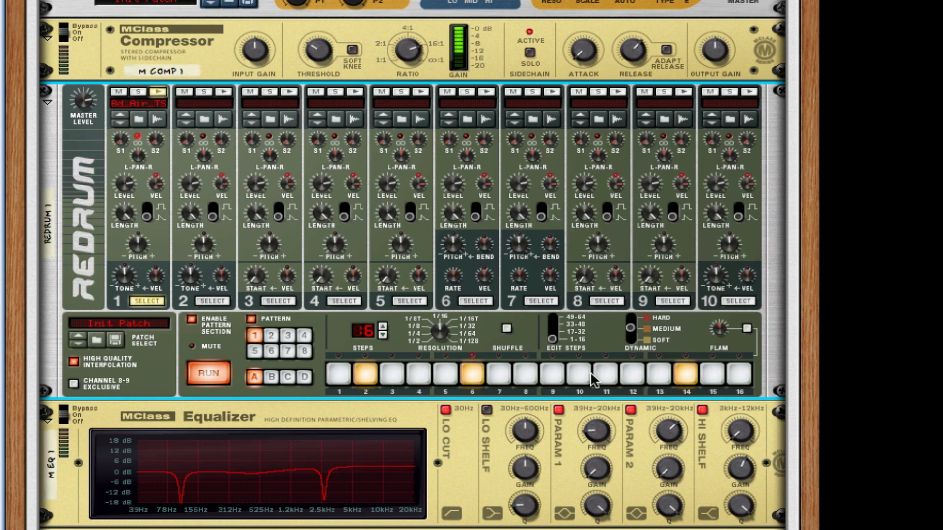
left_click(577, 376)
left_click(605, 377)
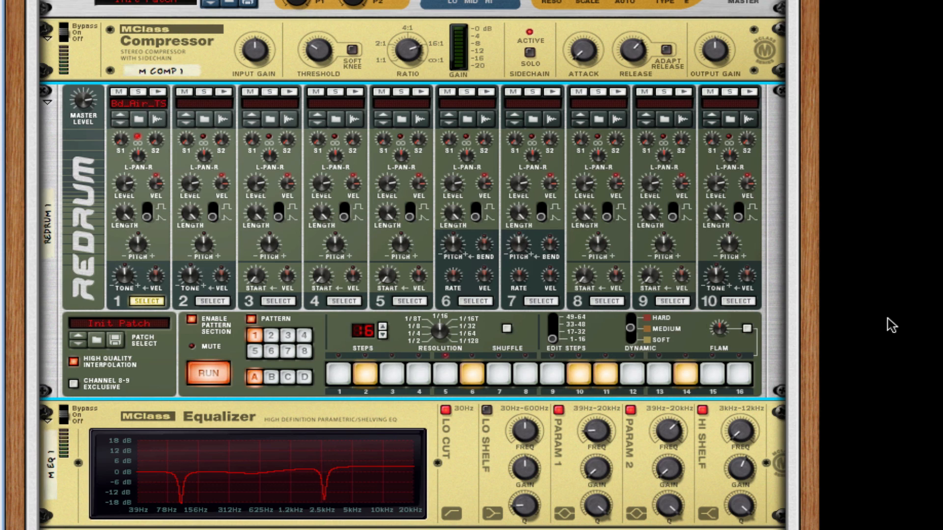
key("space")
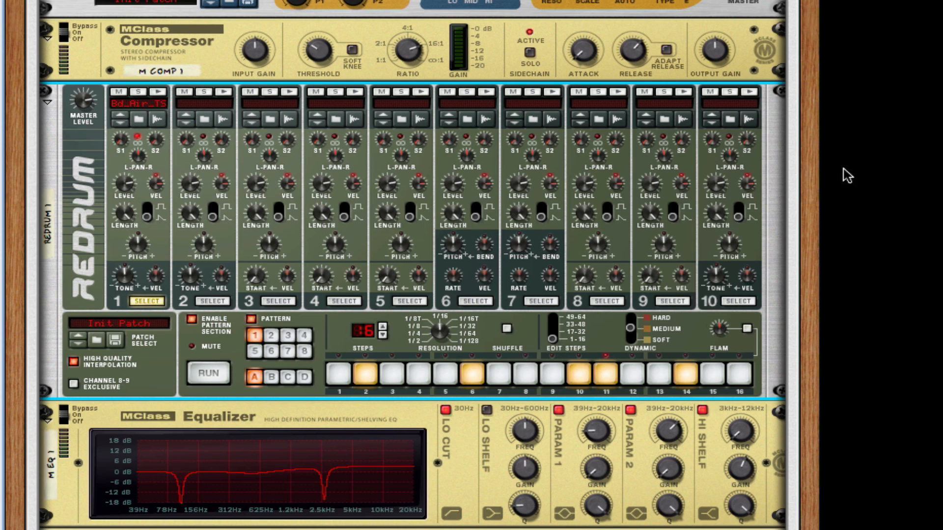
scroll(704, 174, "up", 15)
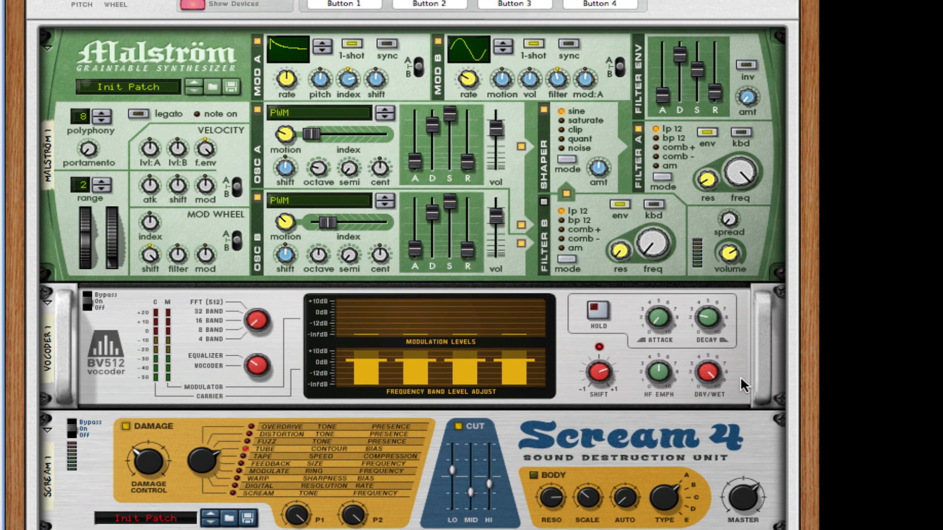
scroll(741, 376, "down", 2)
scroll(741, 376, "down", 15)
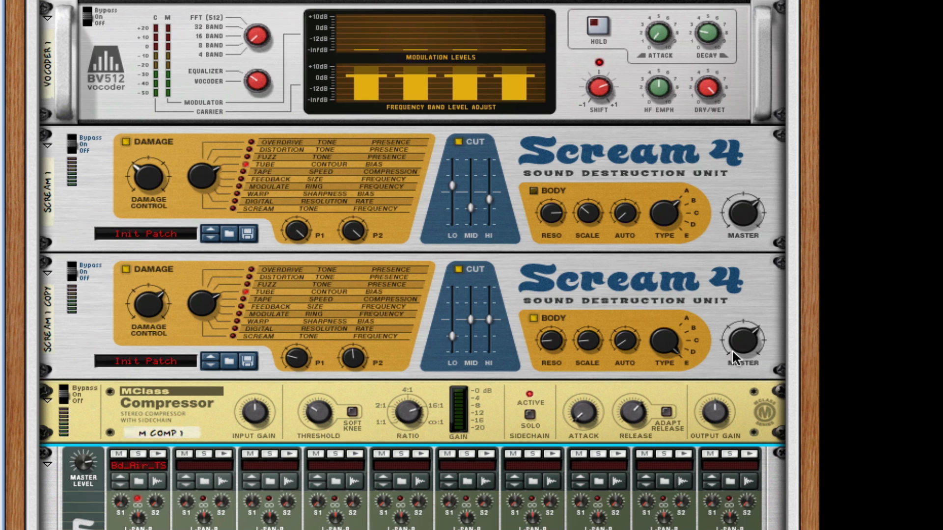
scroll(595, 403, "down", 20)
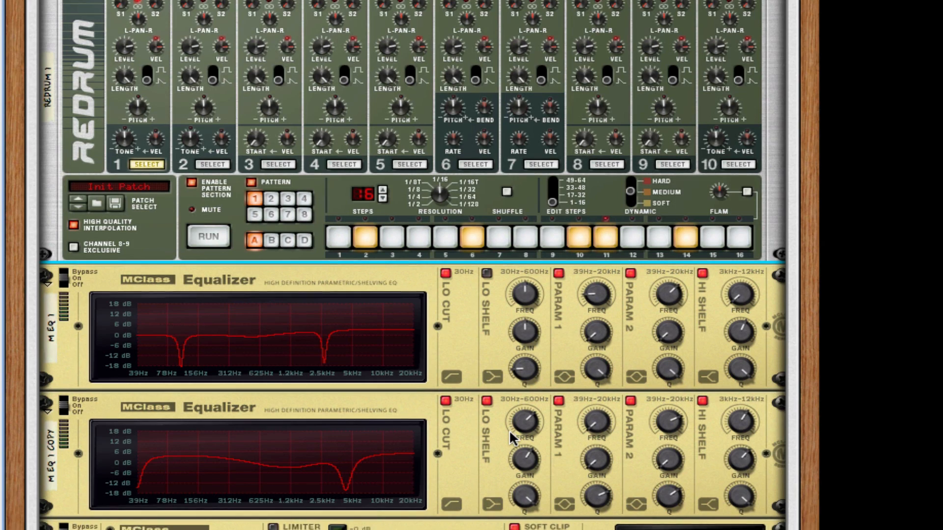
scroll(570, 436, "up", 20)
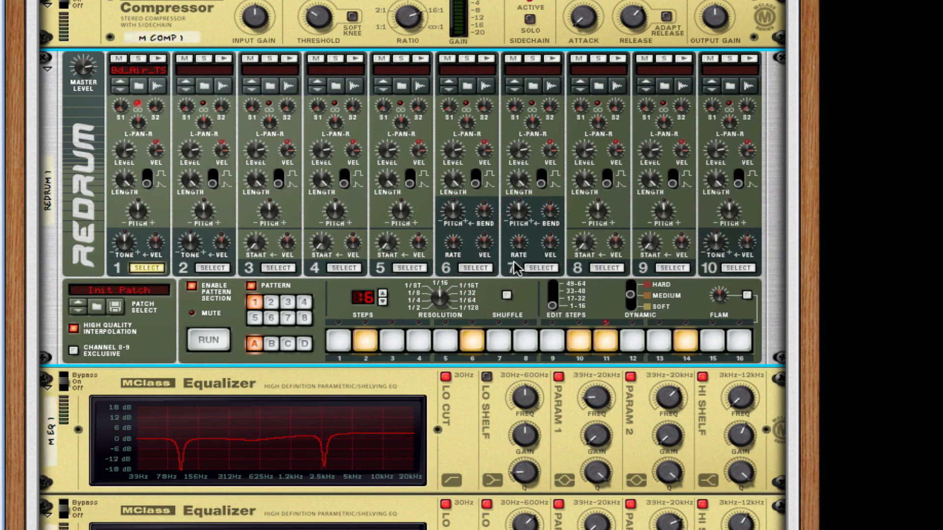
scroll(737, 270, "down", 2)
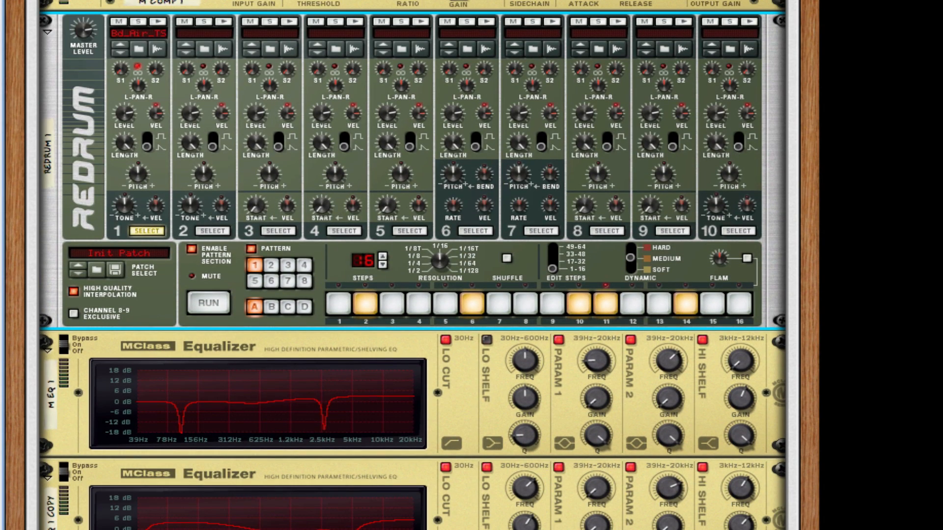
scroll(526, 322, "down", 2)
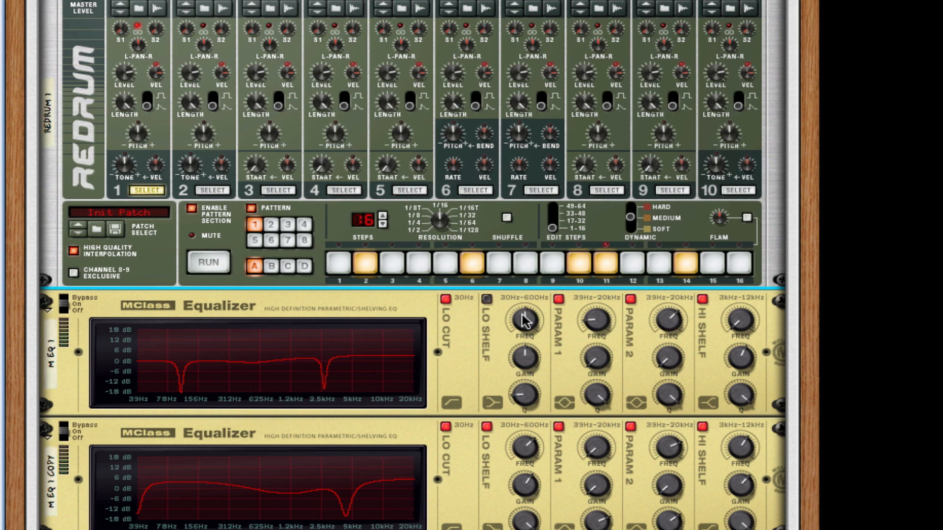
mouse_move(524, 322)
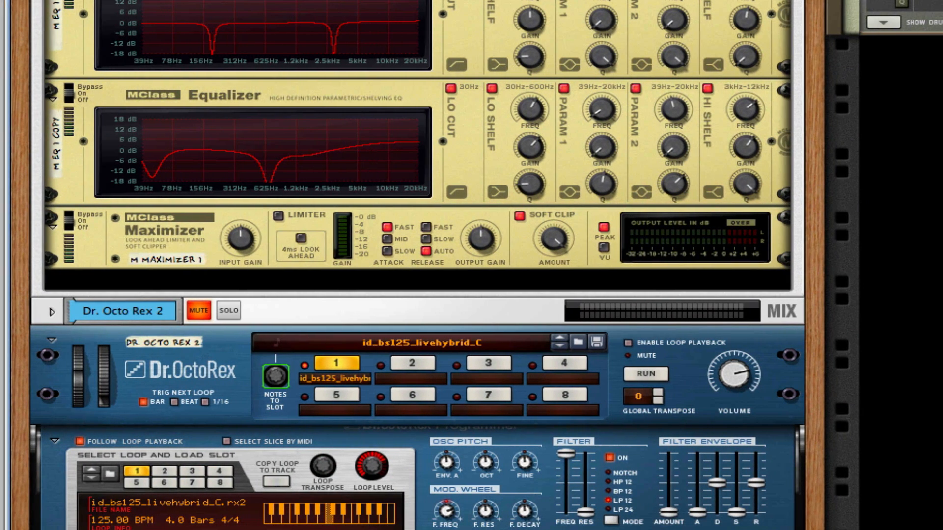
Step: Enlarge the sequencer, solo the Dr. Octo Rex 1 drum loop for playback, and add Kong 1 to the solo
left_click_drag(923, 529, 939, 176)
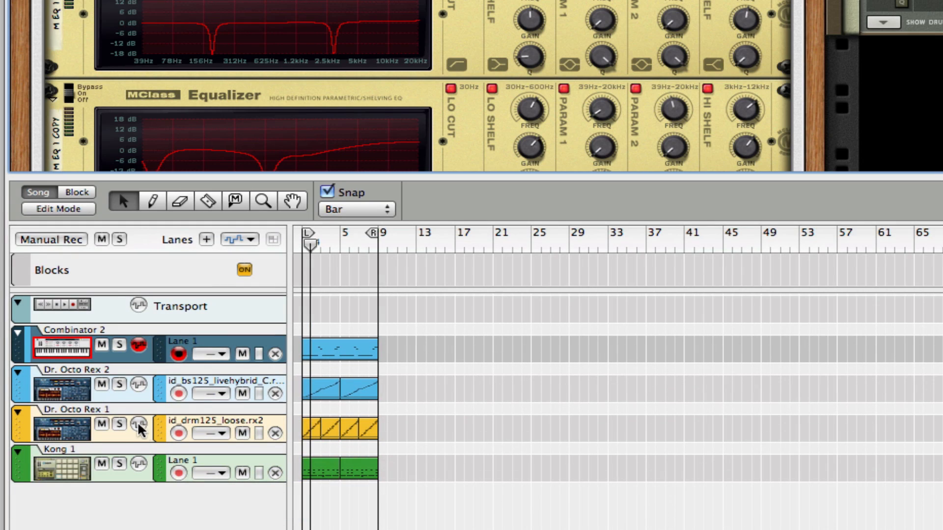
left_click(123, 425)
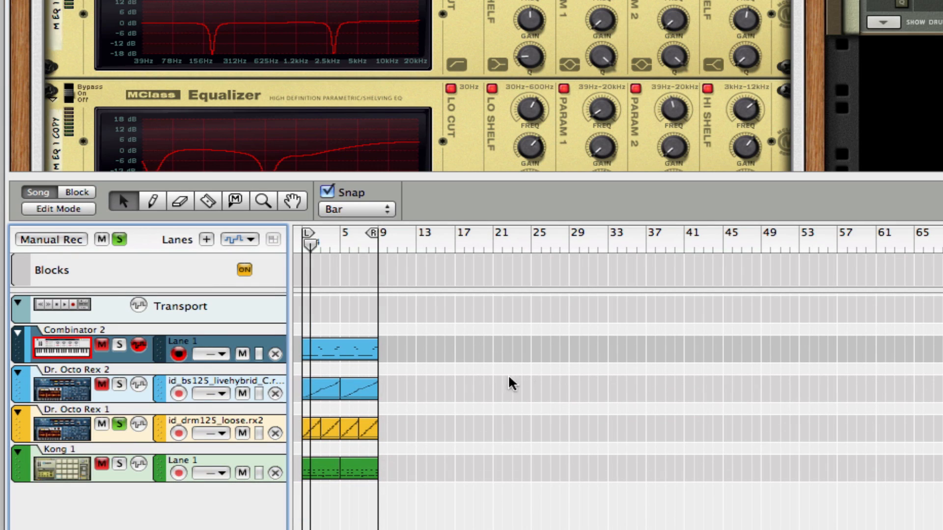
key("space")
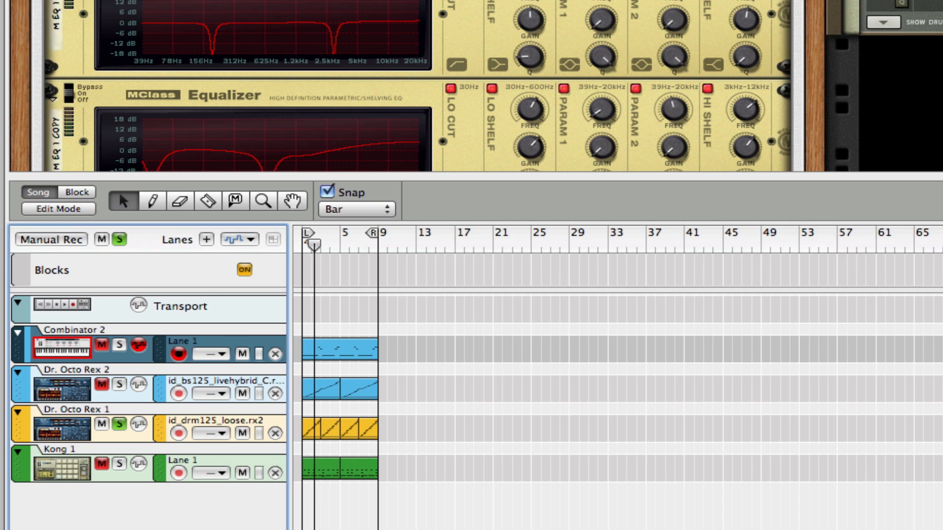
left_click_drag(442, 0, 442, 54)
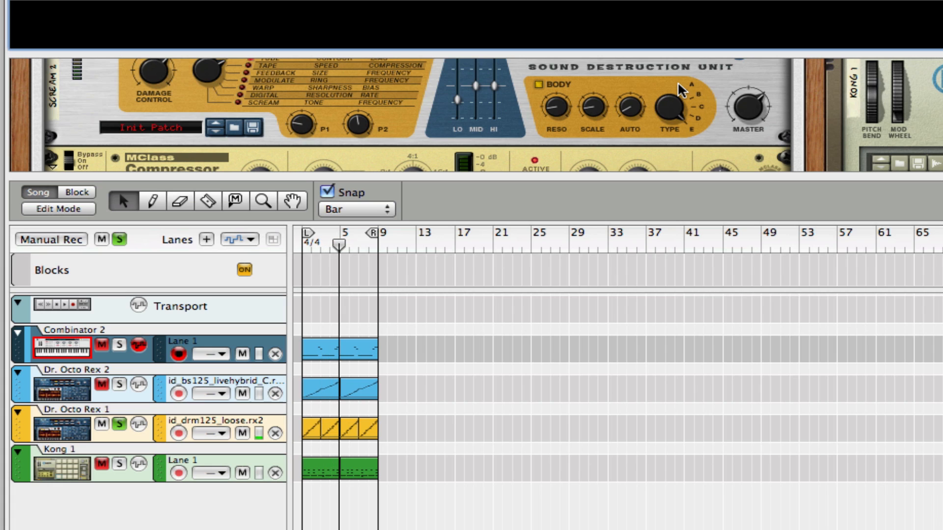
left_click(119, 465)
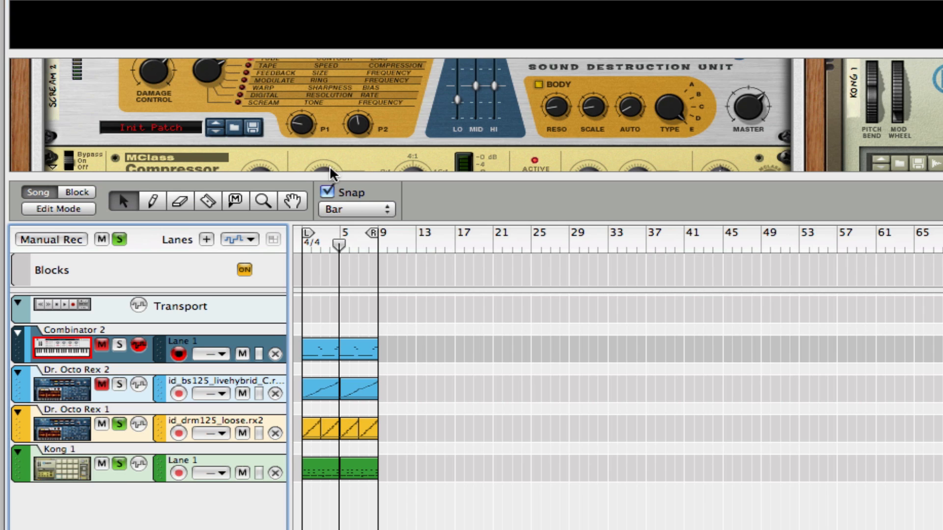
Step: Take Kong 1 out of solo and play the Dr. Octo Rex 1 loop alone from bar 1
key("h")
key("h")
key("h")
key("h")
key("h")
key("h")
key("h")
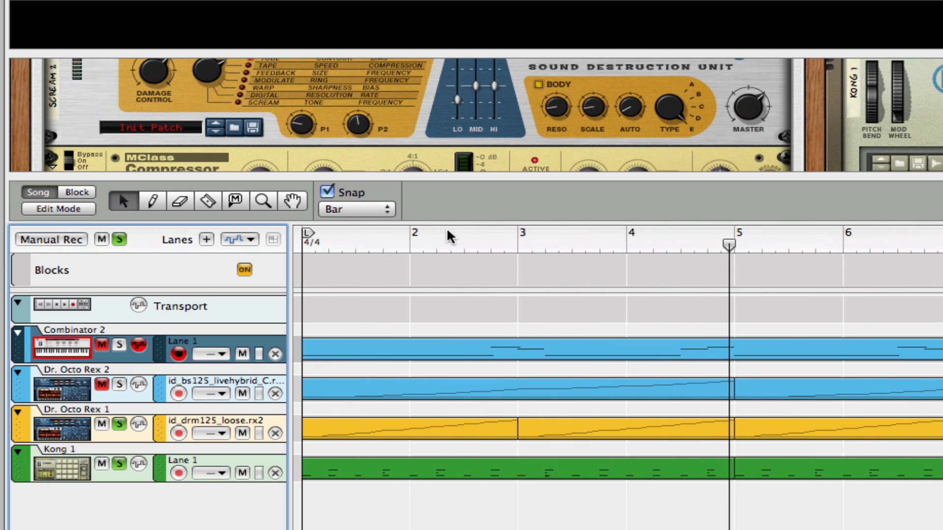
left_click(301, 241)
left_click(103, 464)
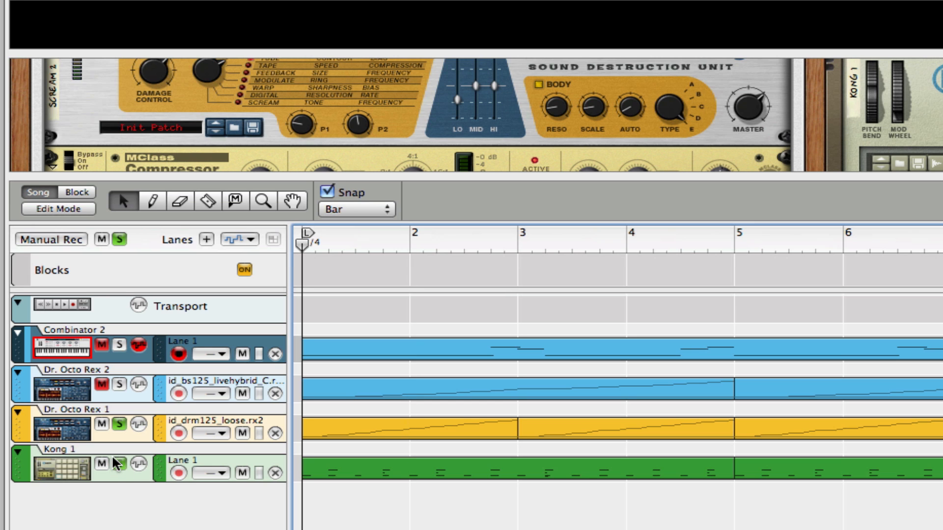
key("space")
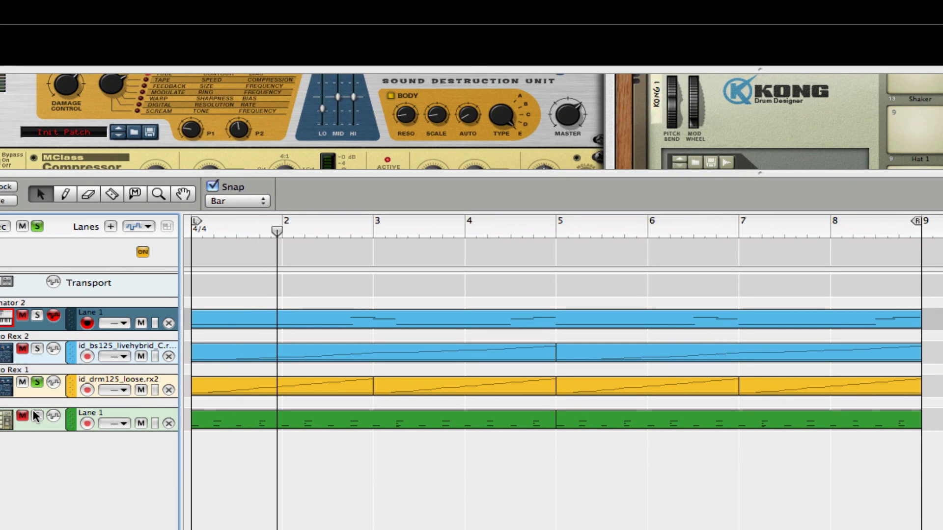
left_click_drag(278, 230, 25, 199)
key("space")
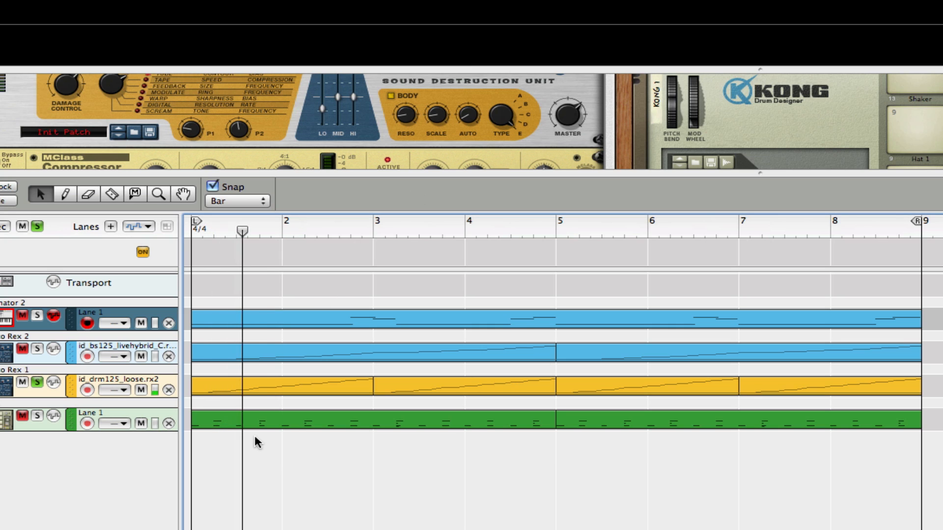
Step: Switch Kong 1's solo on and off during playback to compare the drum loop with and without it, leaving it soloed
left_click(22, 416)
left_click(37, 417)
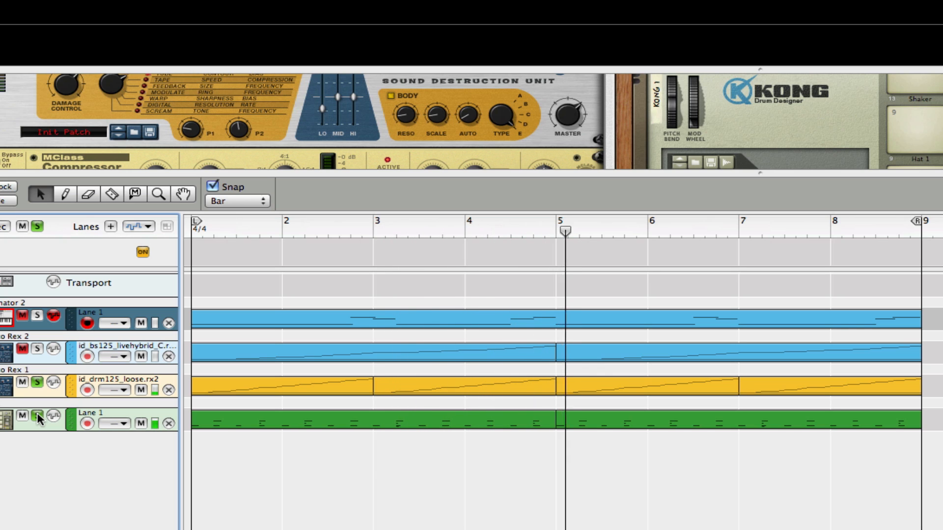
left_click(37, 416)
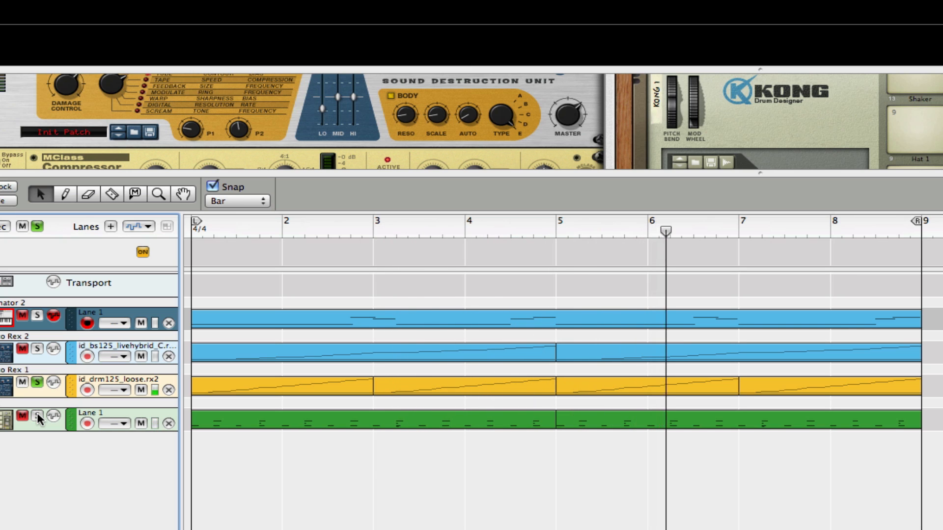
left_click(37, 415)
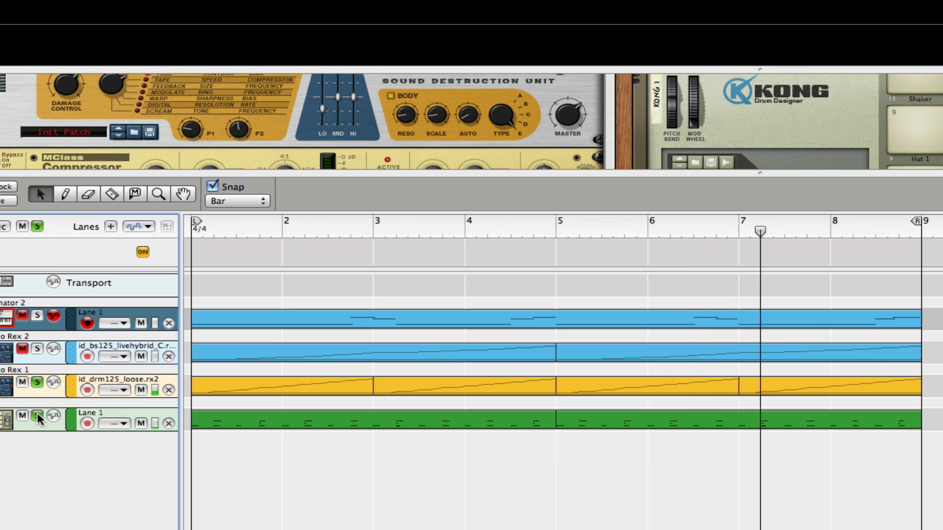